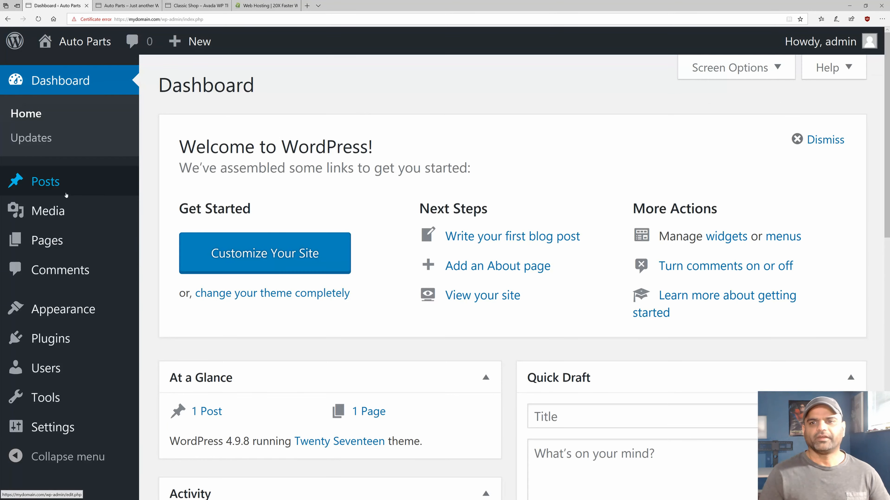
From the Auto Parts Dashboard, go to Plugins > Add New.
triple_click(345, 167)
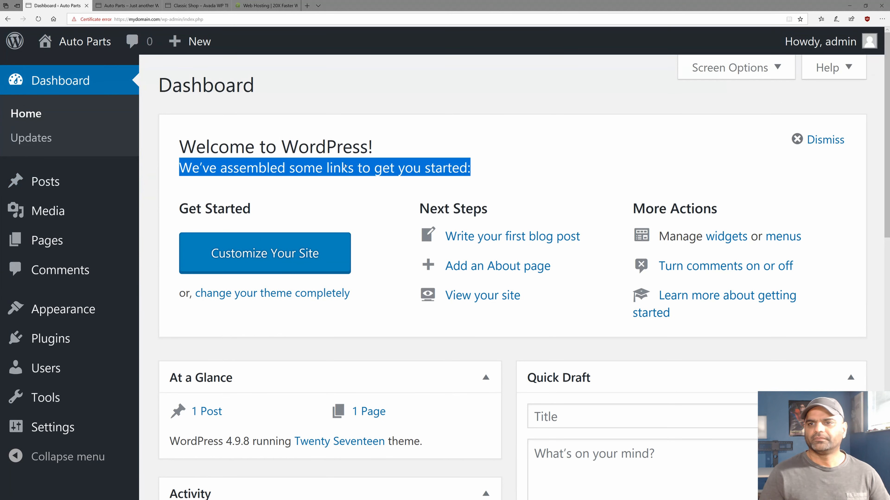
left_click(295, 164)
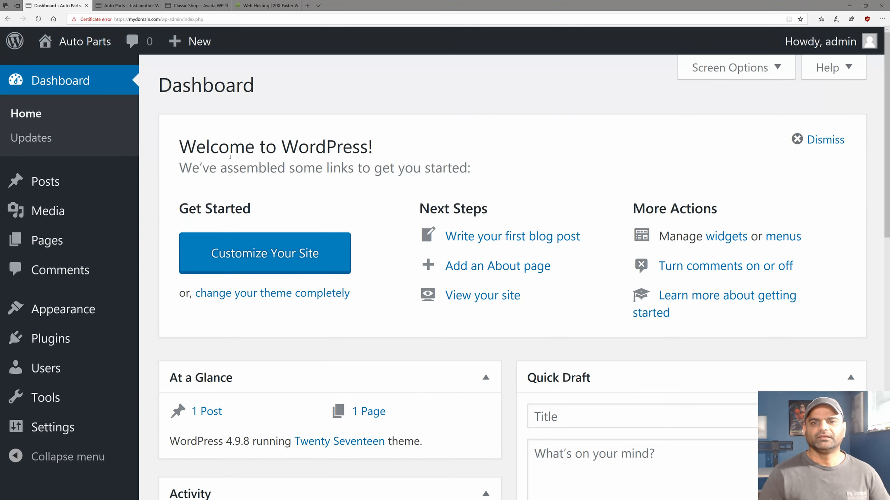
mouse_move(63, 339)
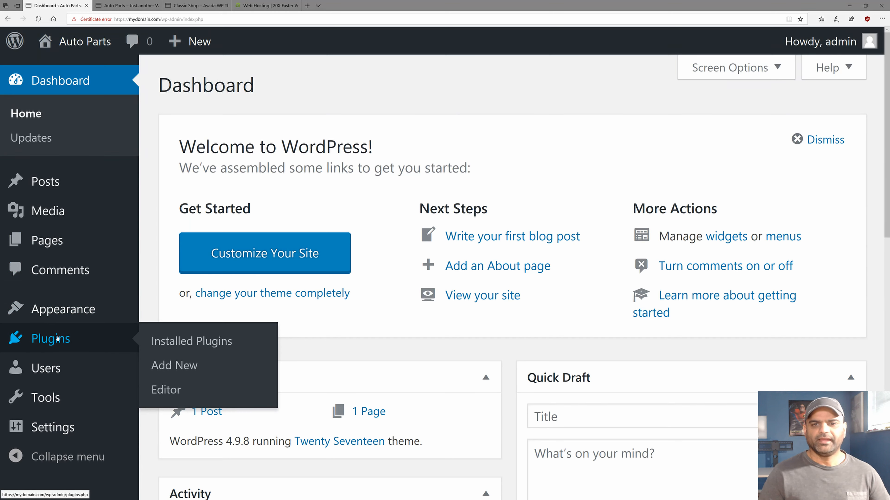
left_click(175, 367)
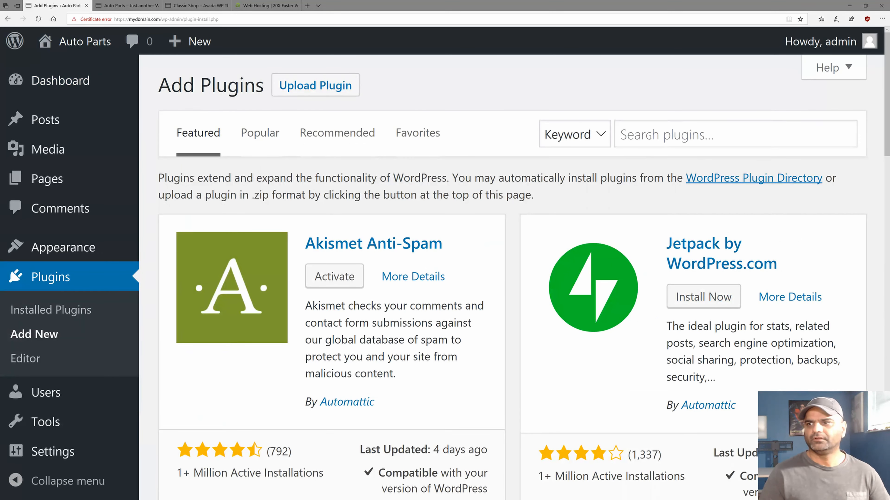
Search for 'woocommerce', then install and activate the WooCommerce plugin.
left_click(649, 134)
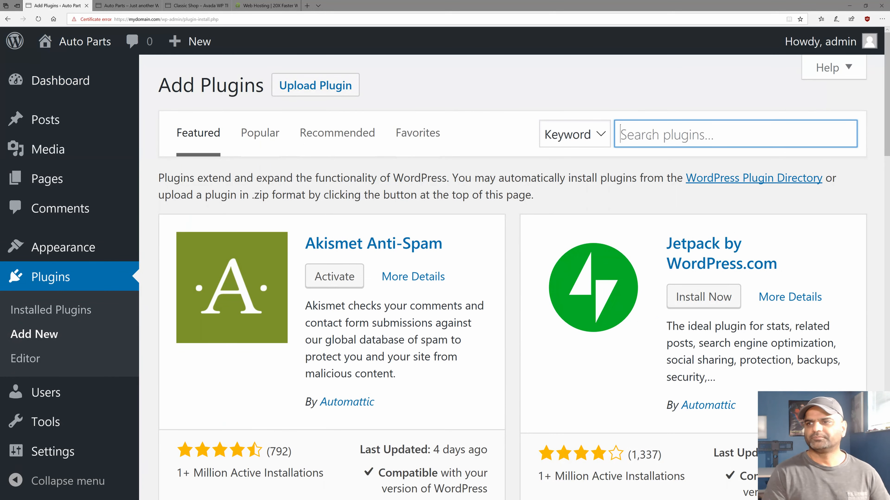
type("woocommerce")
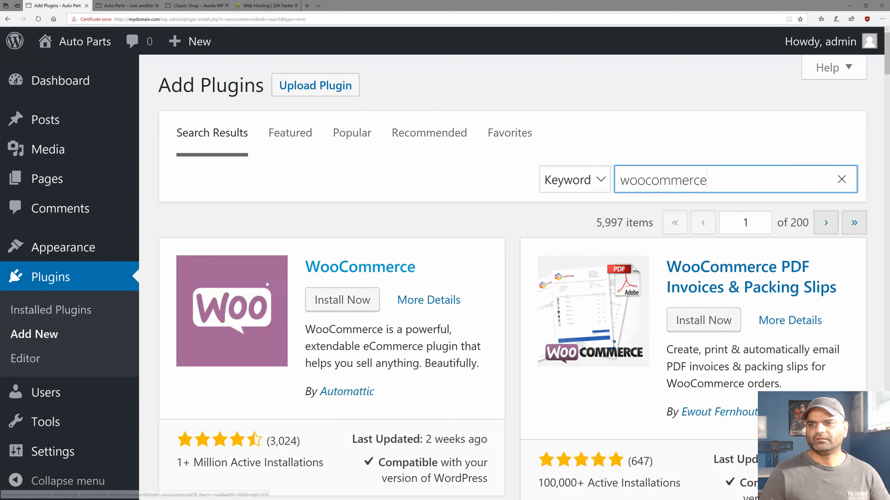
left_click(325, 300)
left_click(325, 299)
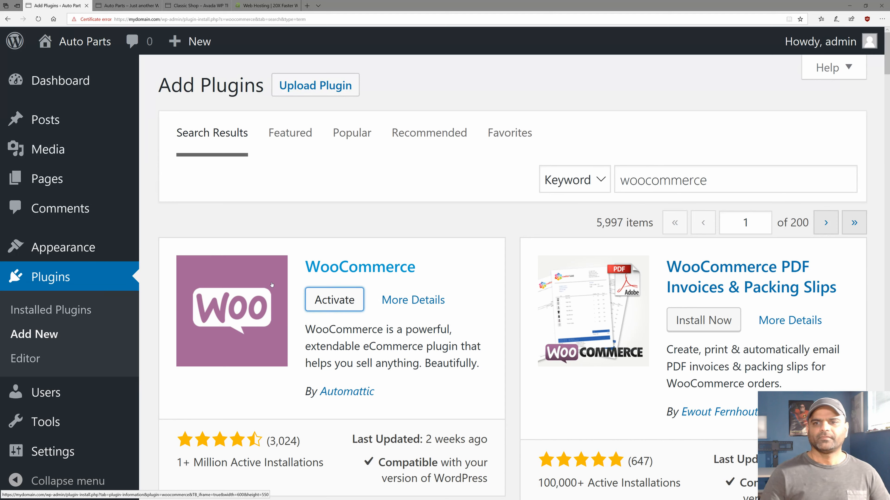
left_click(319, 297)
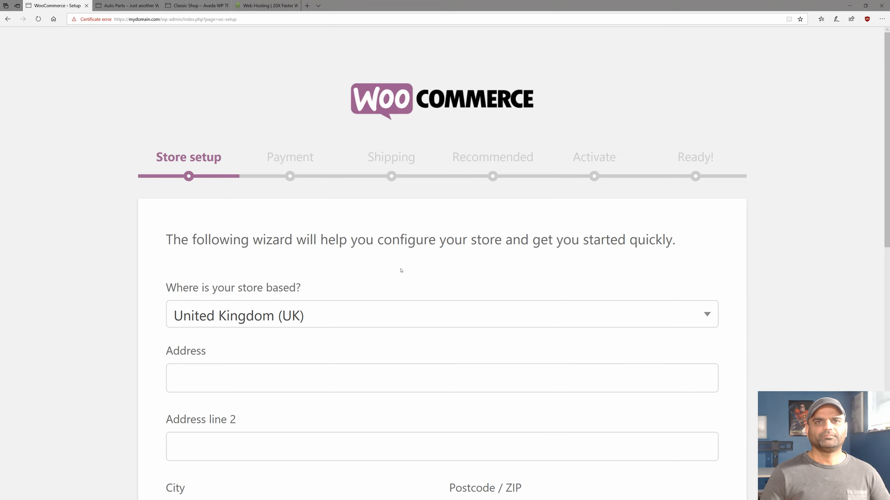
Set the store country to United States (US) and autofill the store address.
scroll(401, 270, "down", 2)
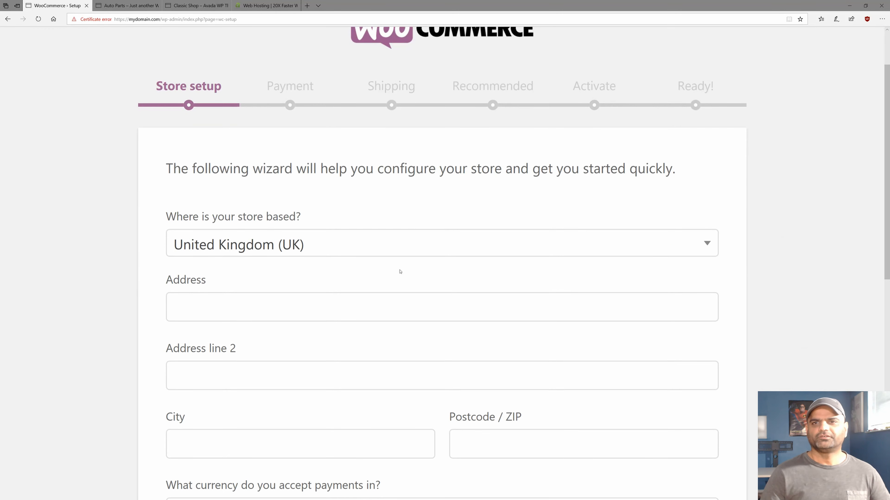
scroll(390, 270, "down", 3)
scroll(383, 264, "up", 3)
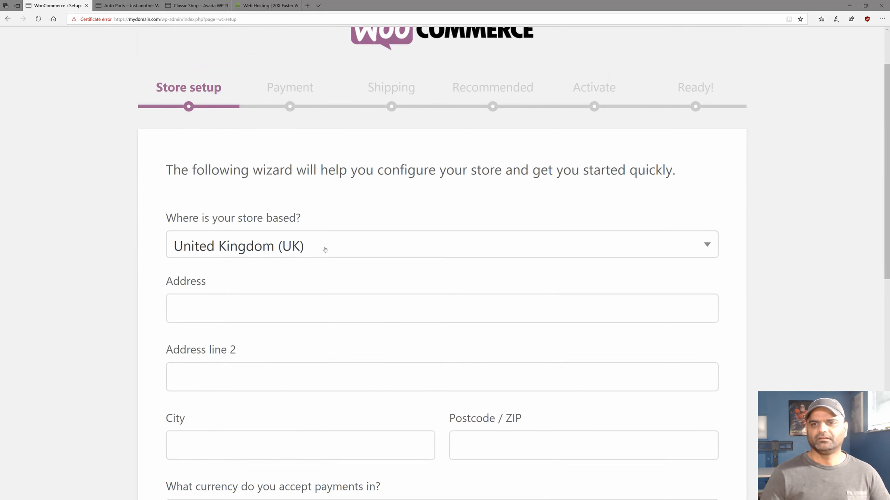
left_click(324, 249)
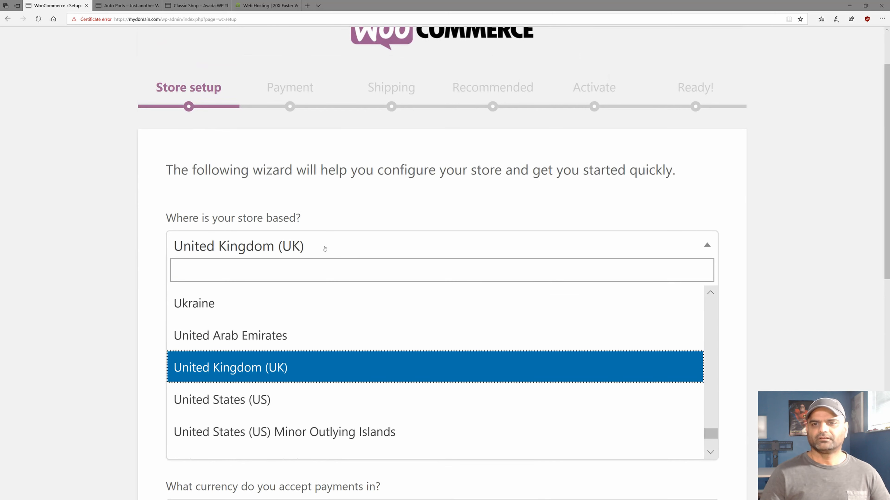
left_click(282, 399)
left_click(228, 311)
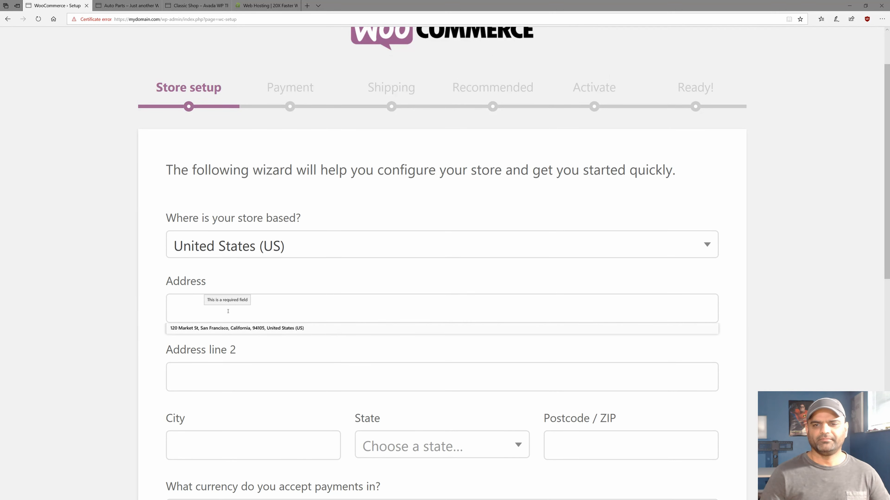
left_click(239, 328)
left_click(238, 328)
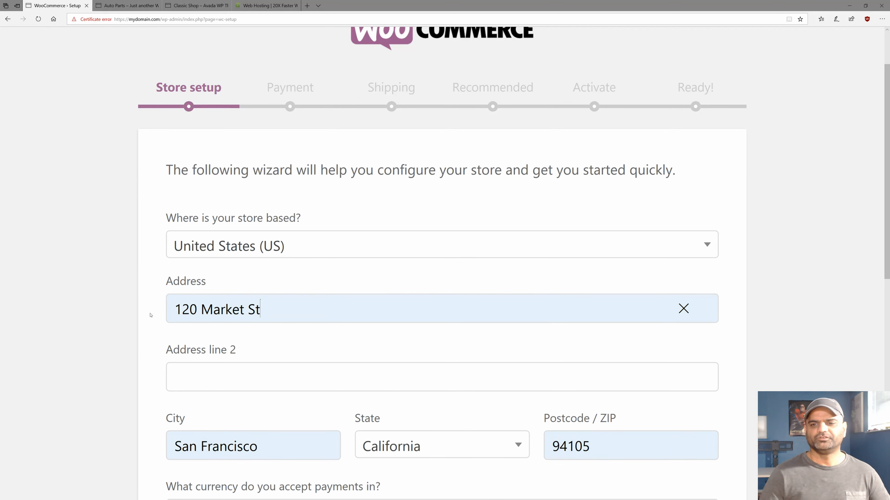
Opt out of WooCommerce usage tracking and submit the store setup with Let's go!
scroll(131, 317, "down", 6)
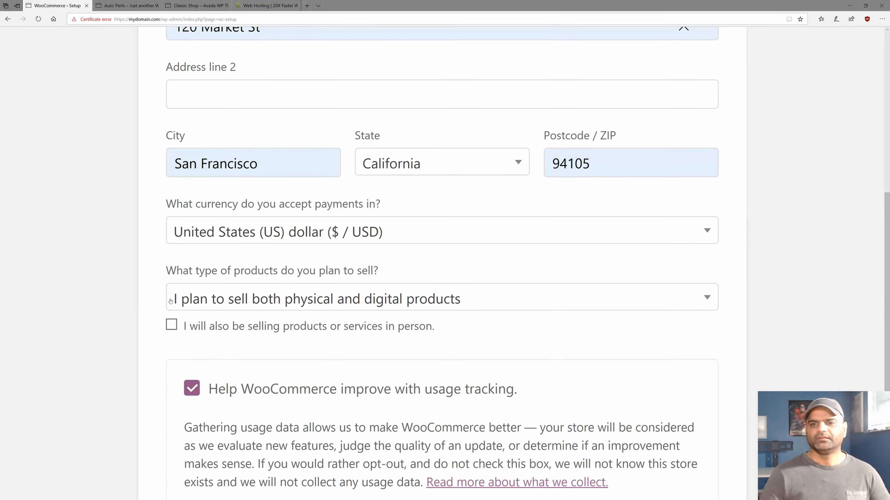
scroll(133, 329, "down", 2)
scroll(133, 329, "down", 1)
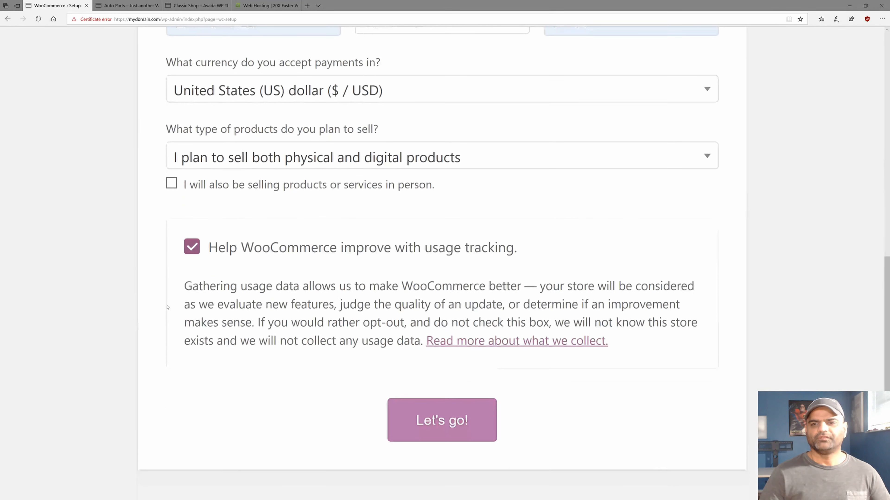
left_click(193, 246)
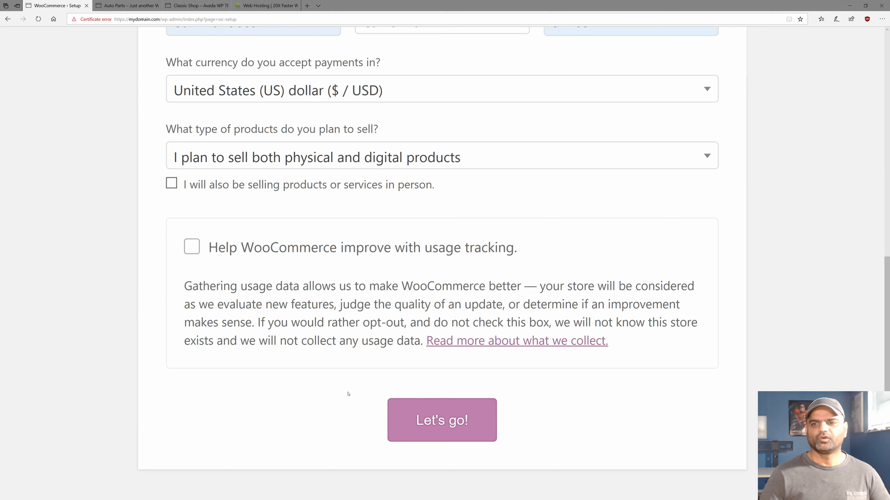
left_click(418, 413)
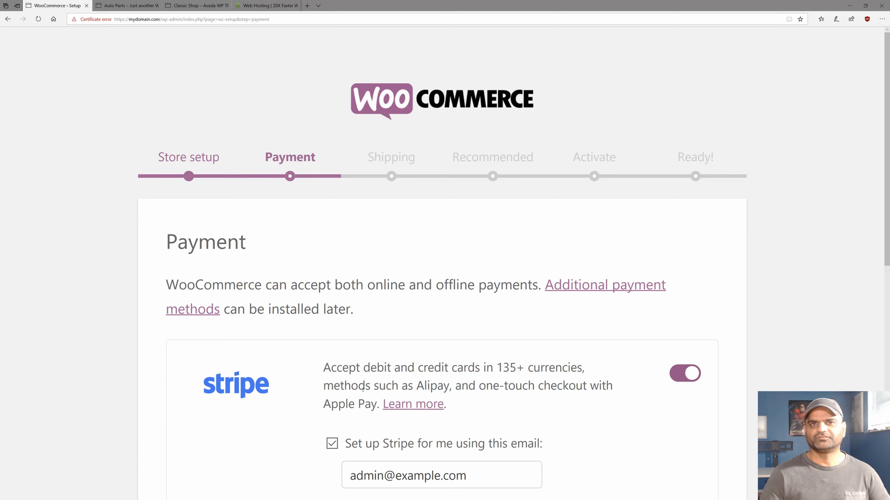
Switch off Stripe and PayPal payments, then continue to the Shipping step.
scroll(363, 387, "down", 5)
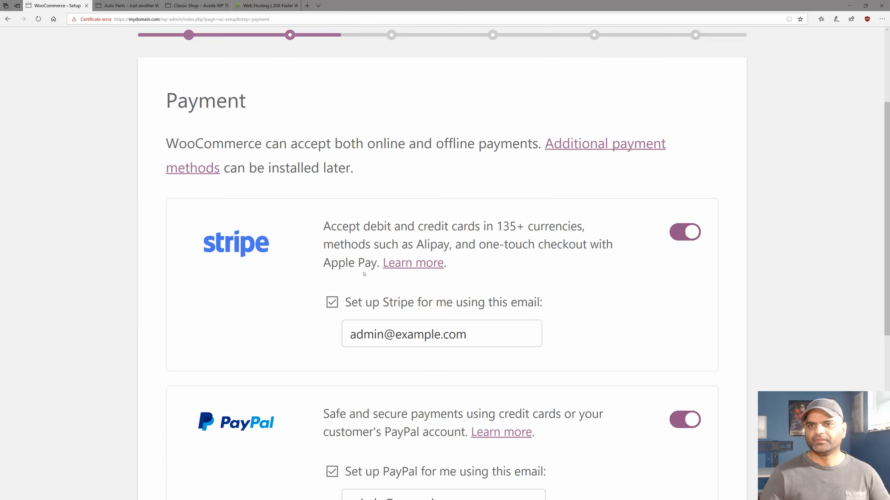
left_click(673, 164)
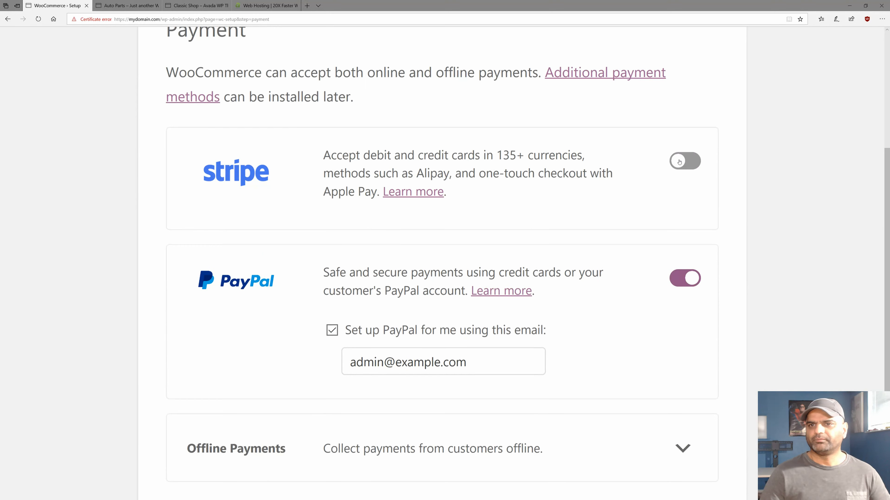
left_click(678, 277)
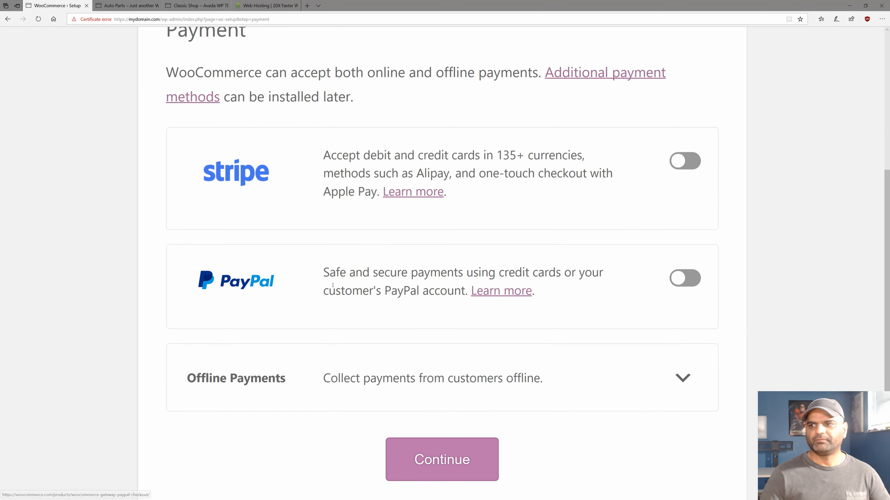
scroll(235, 282, "down", 1)
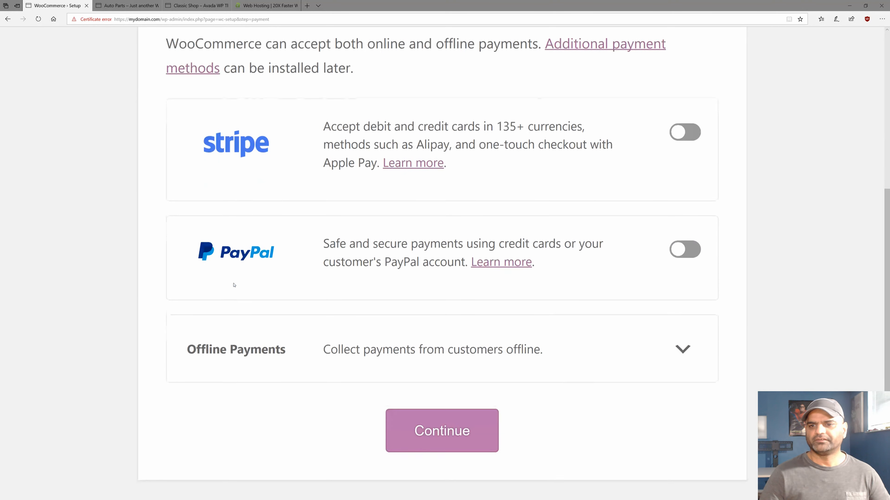
left_click(439, 440)
Choose Free Shipping as the shipping method for the United States.
scroll(385, 368, "down", 8)
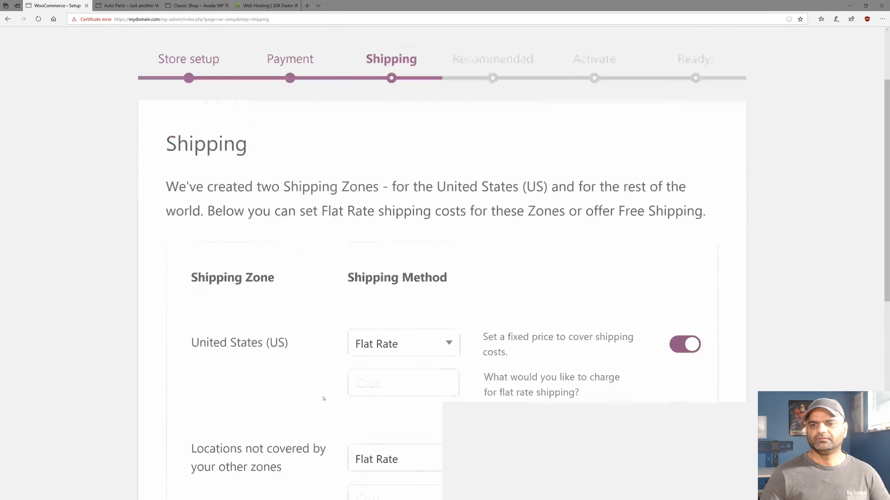
scroll(353, 287, "up", 4)
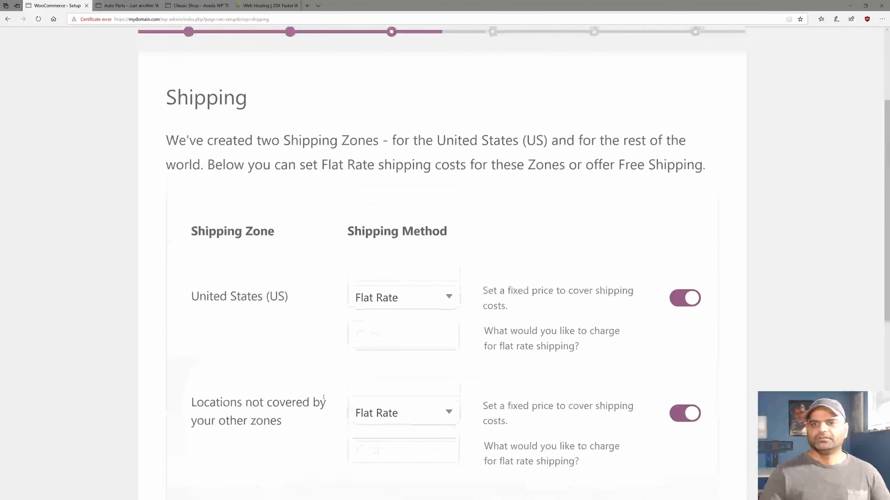
left_click(376, 305)
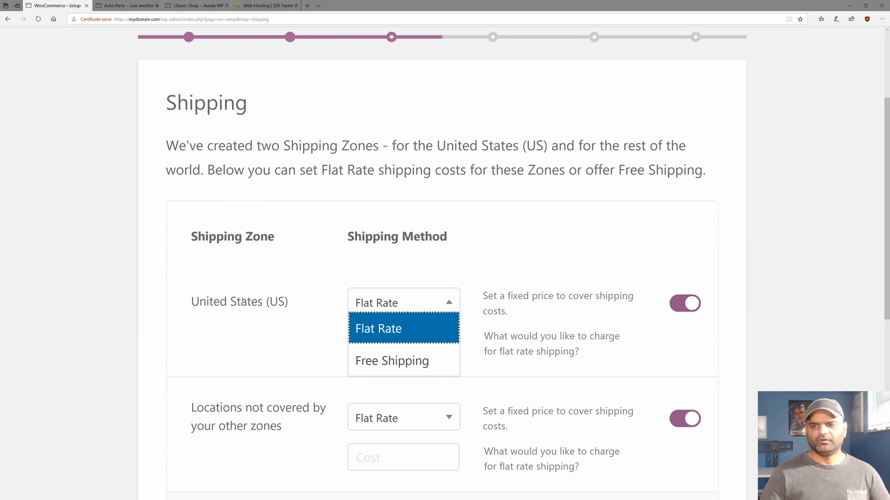
left_click(369, 360)
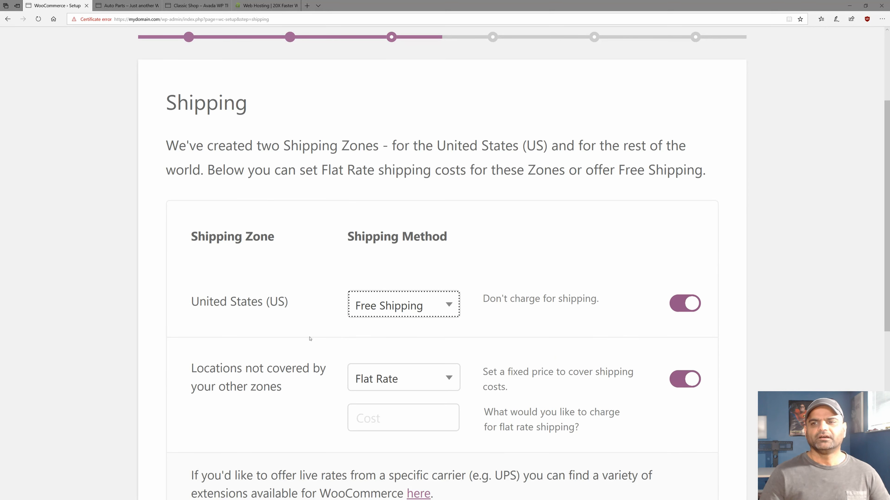
left_click(359, 312)
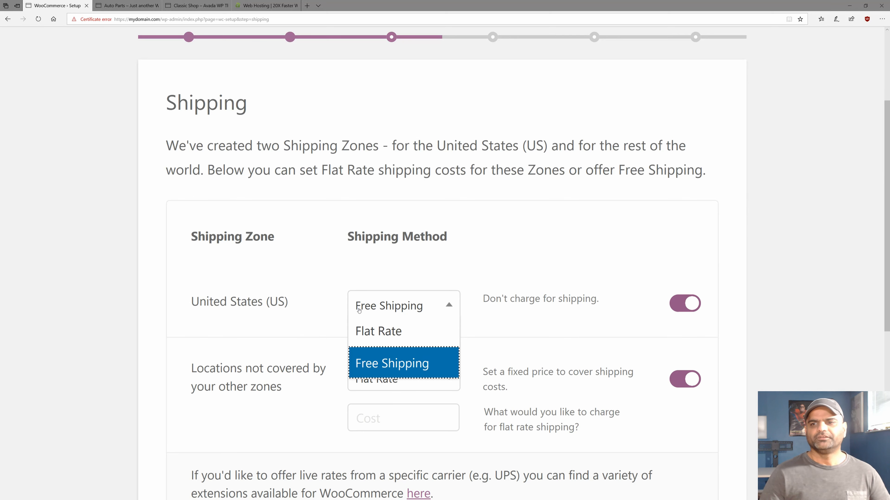
left_click(284, 265)
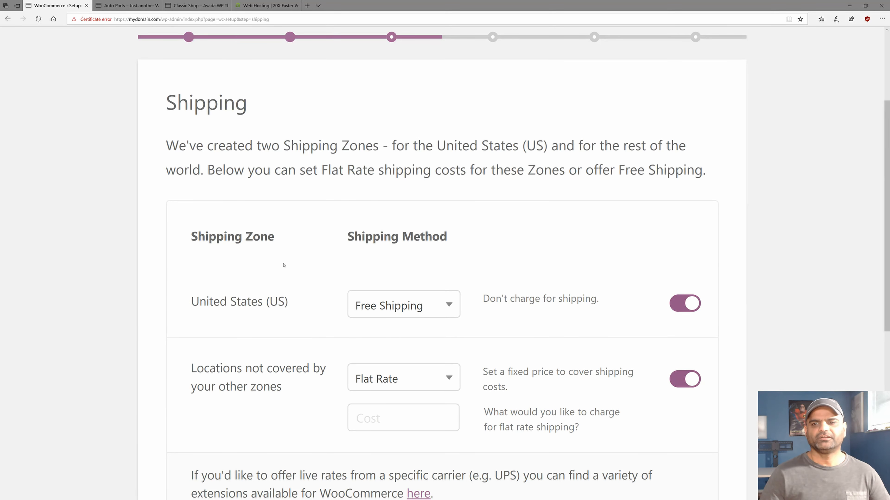
Set a flat rate cost of 10 for locations outside the other zones.
left_click(678, 380)
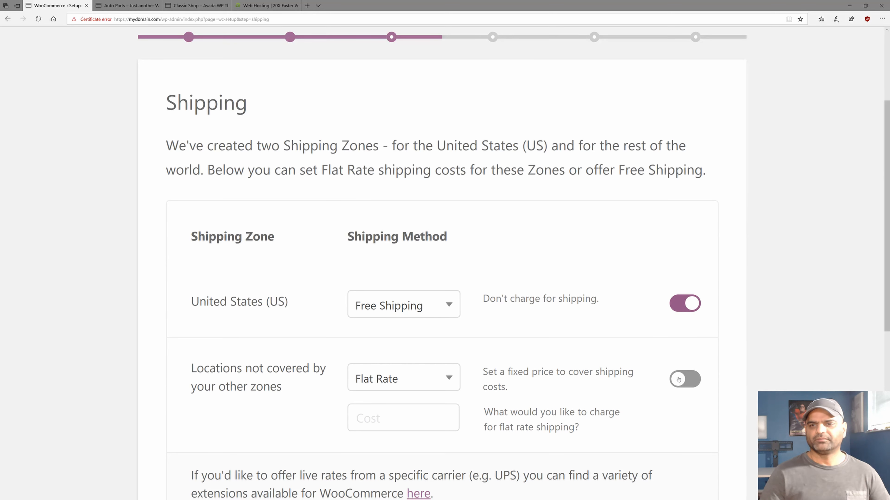
left_click(357, 407)
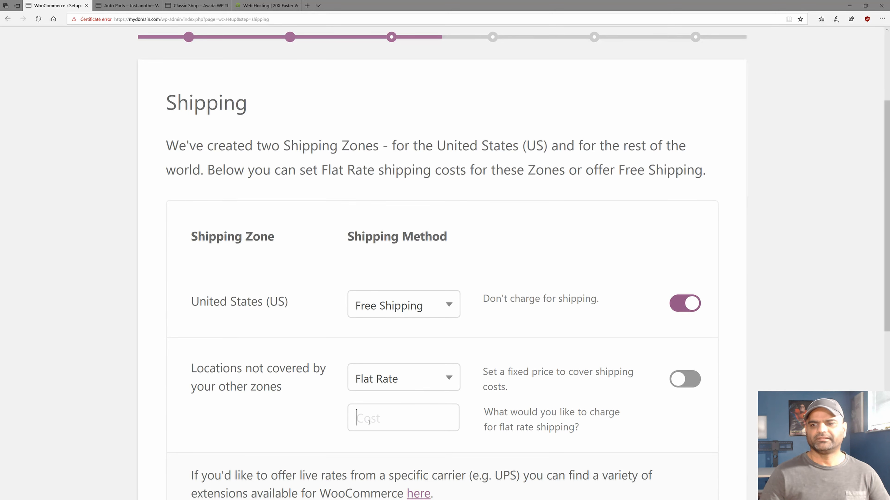
scroll(592, 401, "down", 4)
type("10")
key("Tab")
scroll(256, 401, "down", 1)
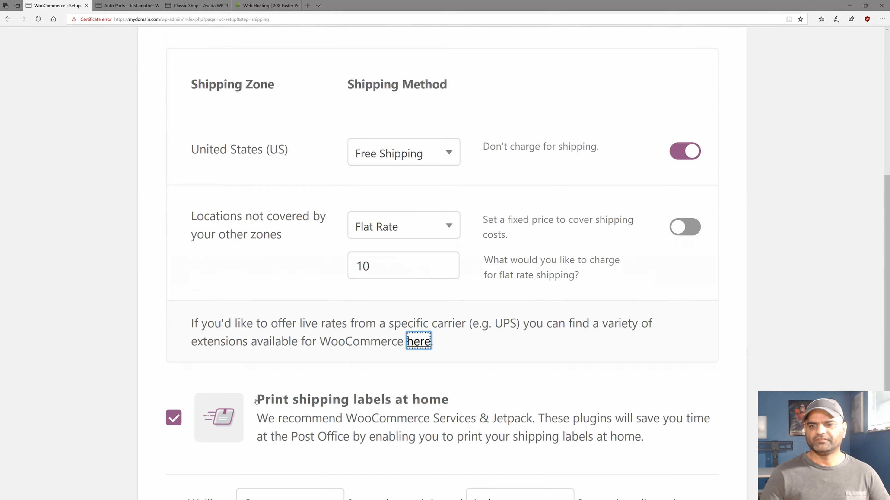
scroll(256, 402, "down", 4)
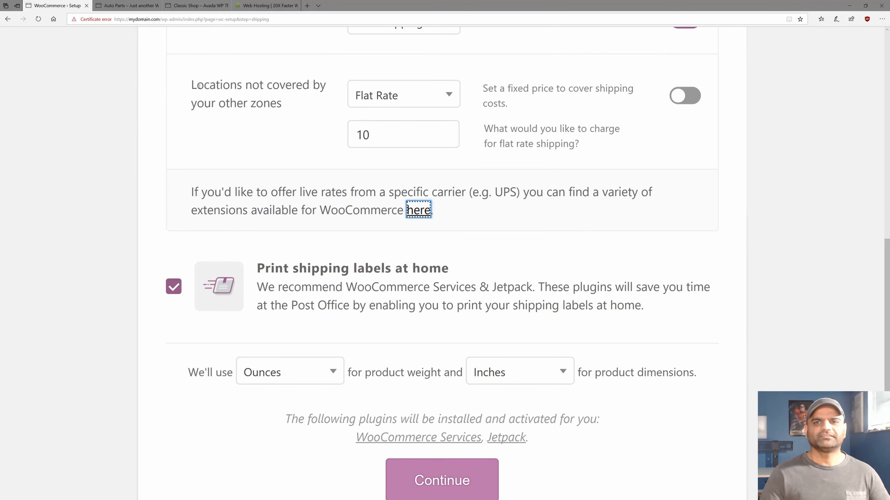
left_click_drag(192, 84, 281, 103)
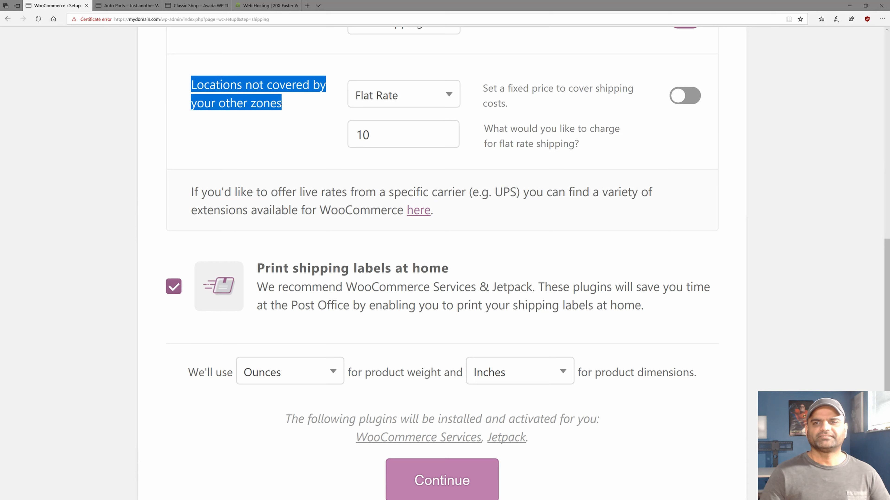
scroll(277, 132, "up", 2)
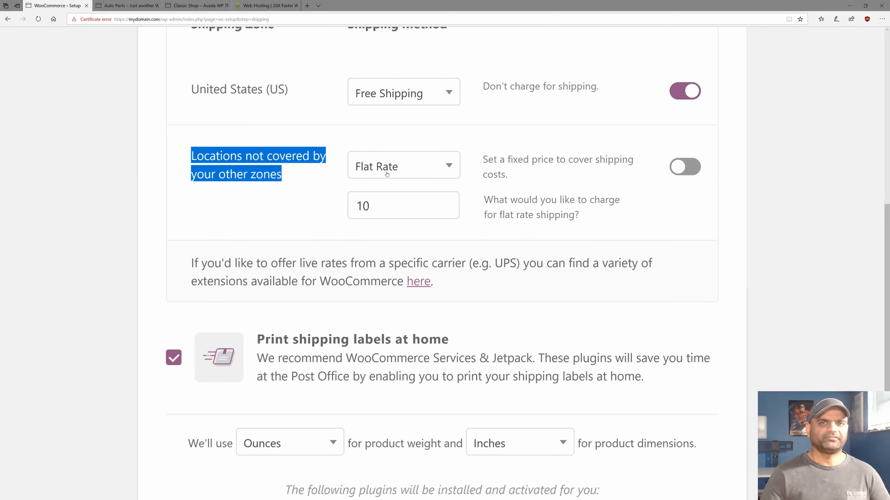
double_click(378, 203)
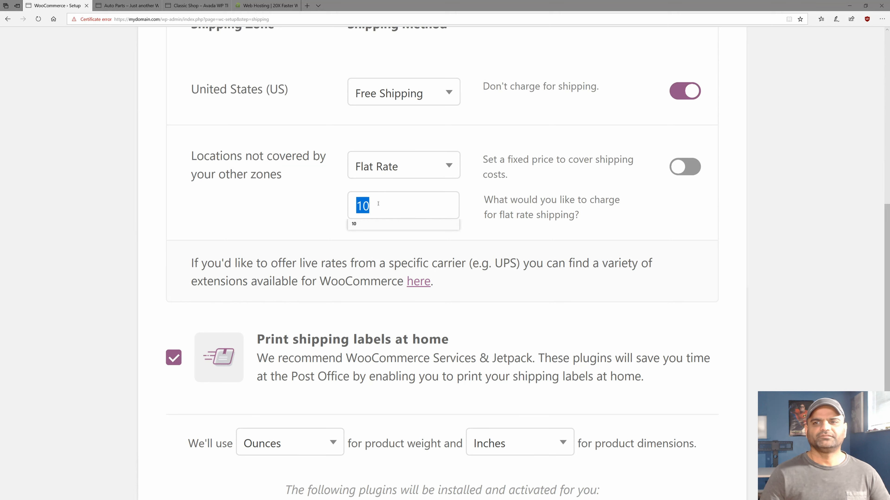
left_click(110, 210)
Uncheck 'Print shipping labels at home' and continue.
scroll(182, 246, "down", 3)
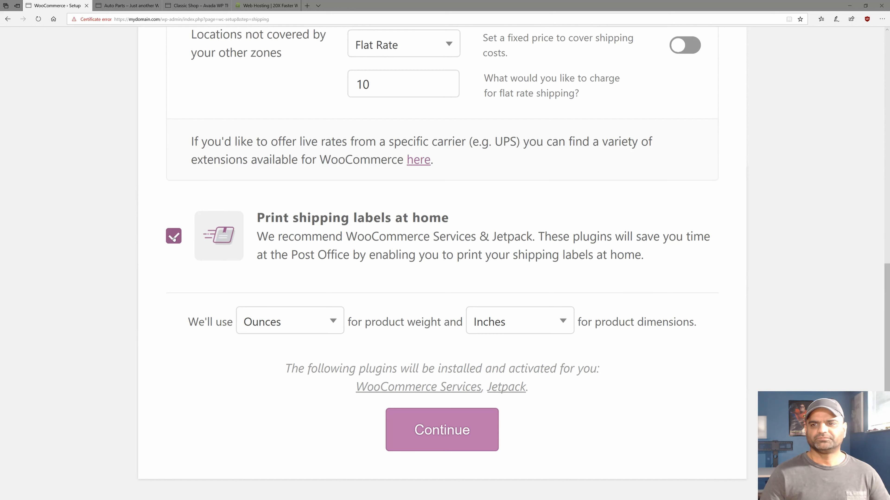
left_click(174, 237)
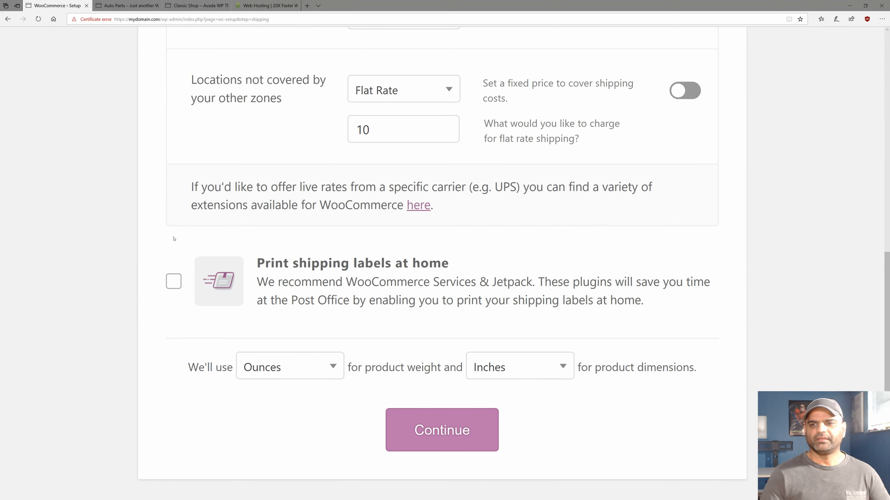
left_click(423, 435)
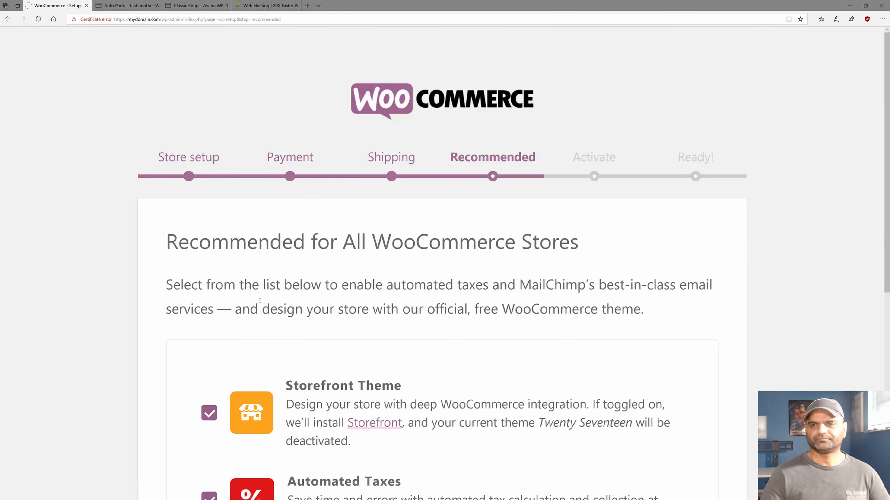
Uncheck Automated Taxes and MailChimp, keep Storefront Theme, and continue.
scroll(259, 300, "down", 3)
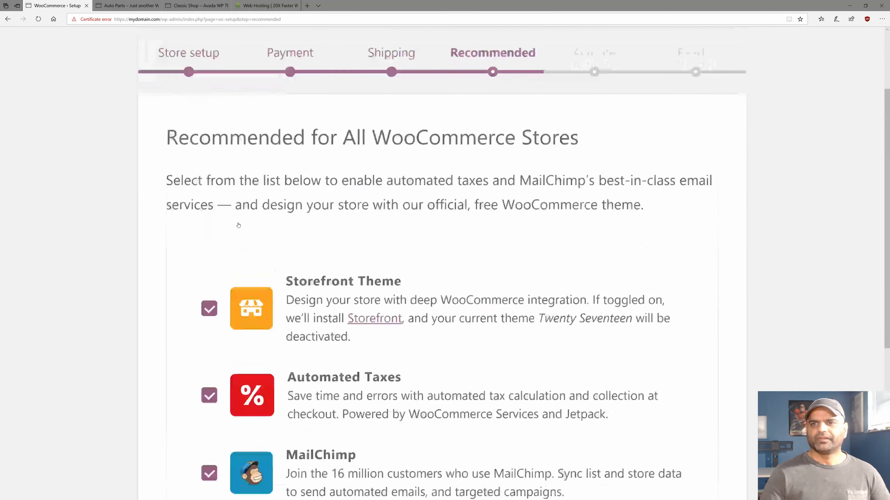
scroll(238, 225, "up", 1)
triple_click(210, 173)
scroll(181, 222, "down", 1)
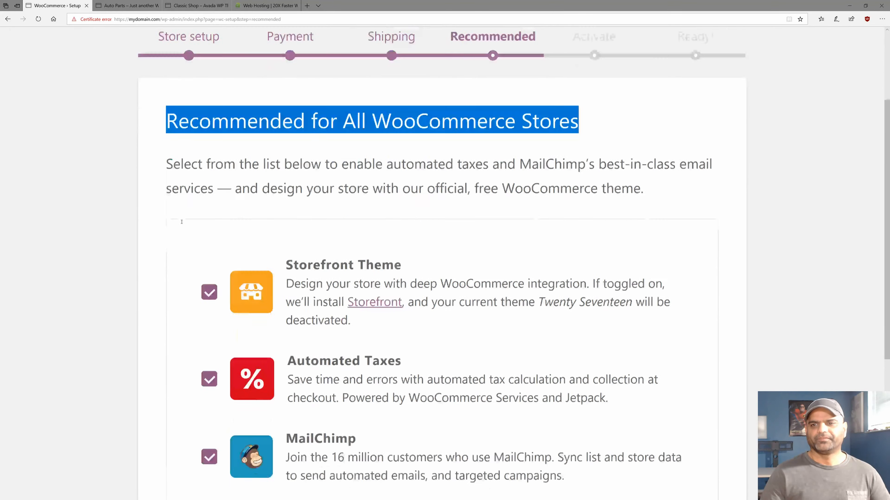
scroll(181, 222, "down", 2)
left_click(206, 296)
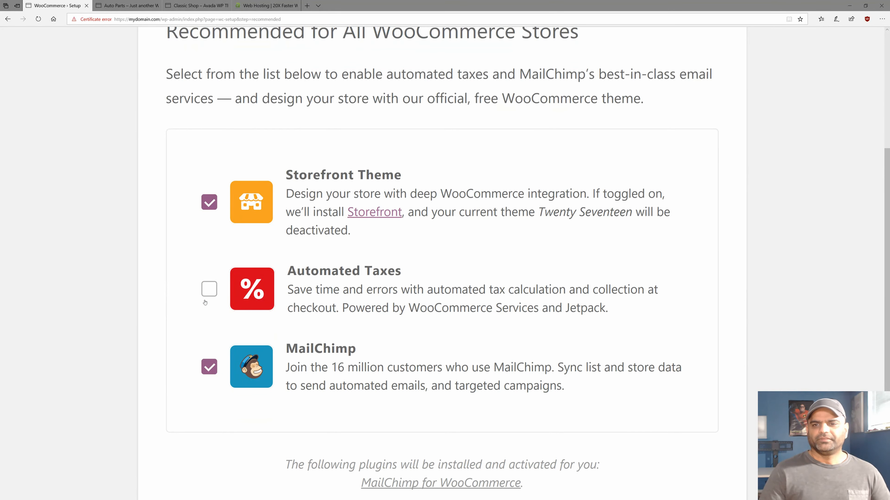
left_click(209, 367)
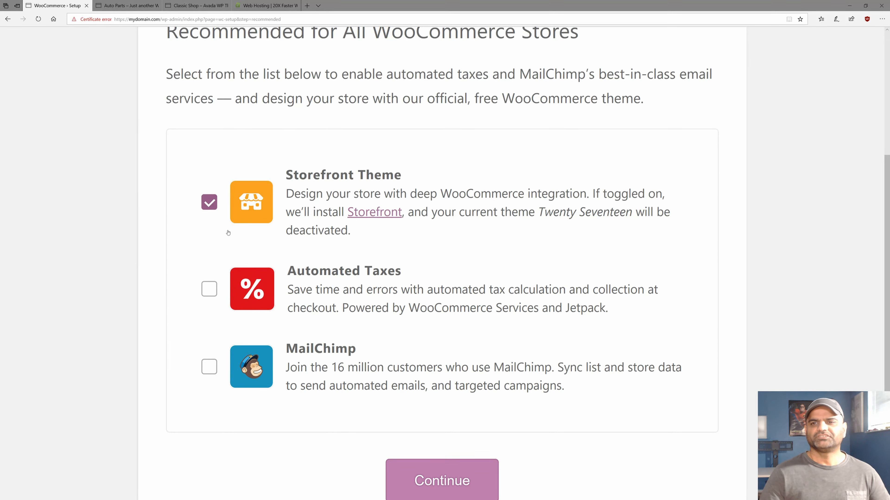
scroll(422, 414, "down", 2)
left_click(422, 414)
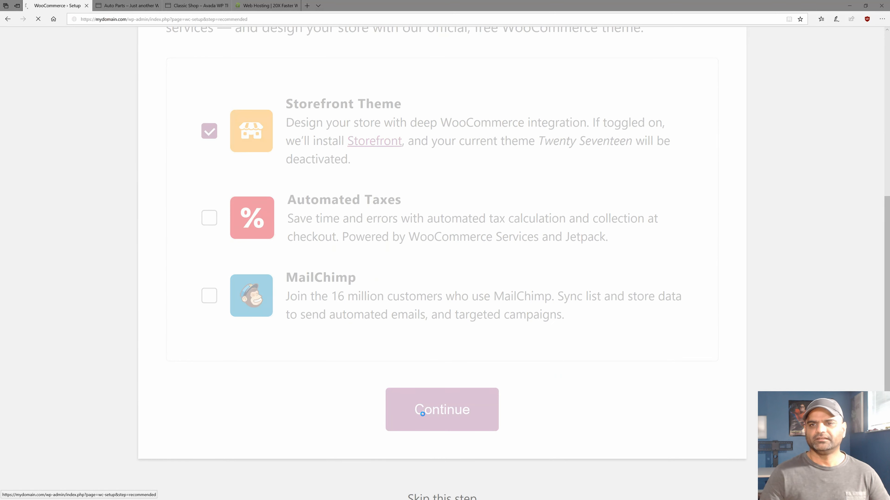
scroll(303, 404, "down", 10)
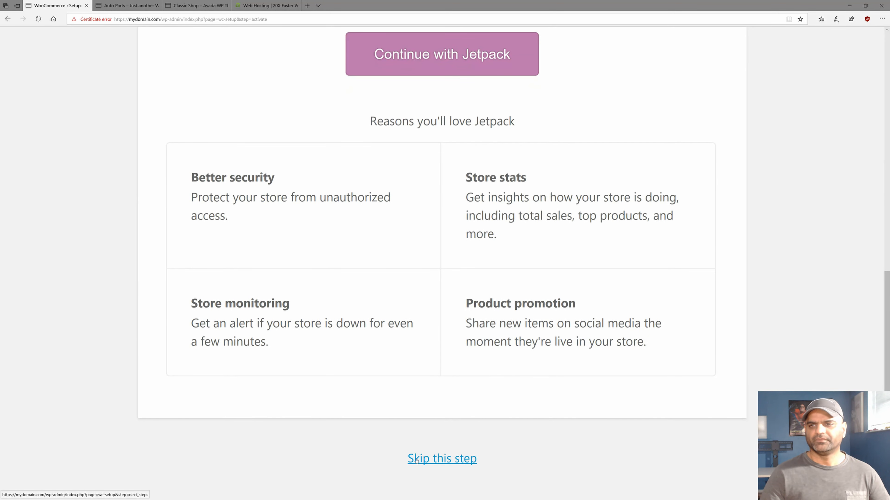
Skip the Jetpack step, visit the Dashboard, and choose Let's go! under Design your store.
left_click(417, 461)
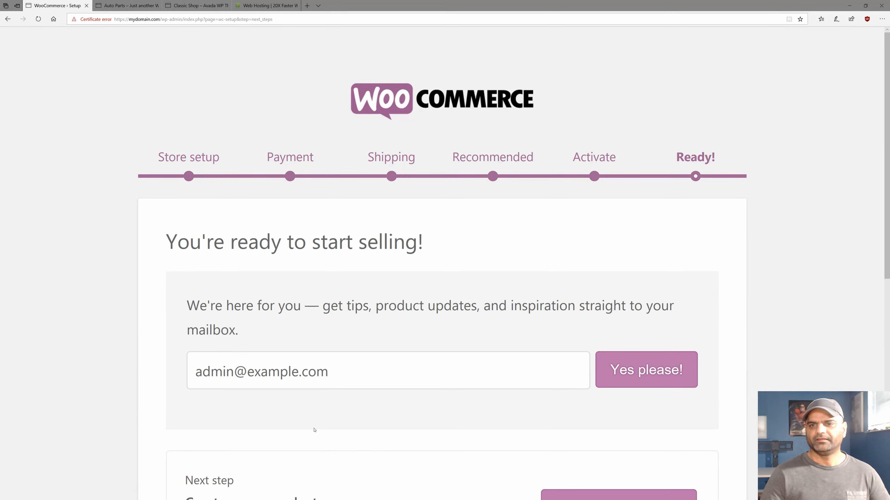
scroll(312, 430, "down", 3)
scroll(314, 430, "down", 8)
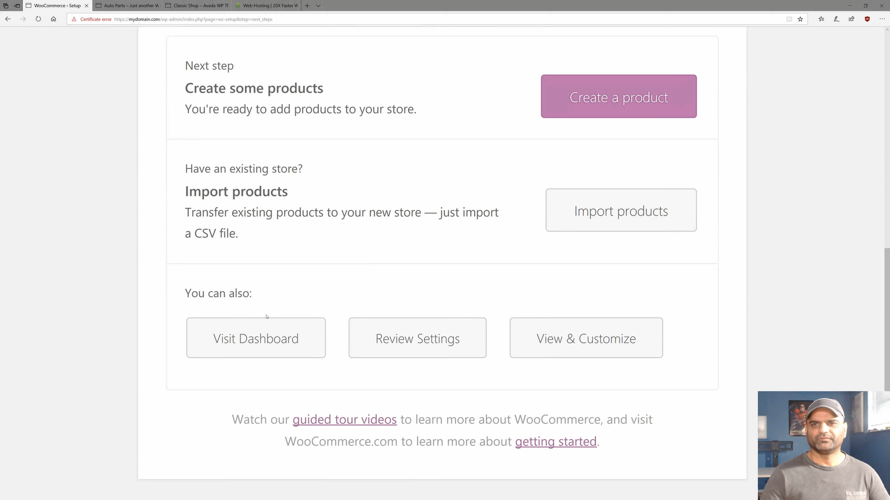
left_click(216, 338)
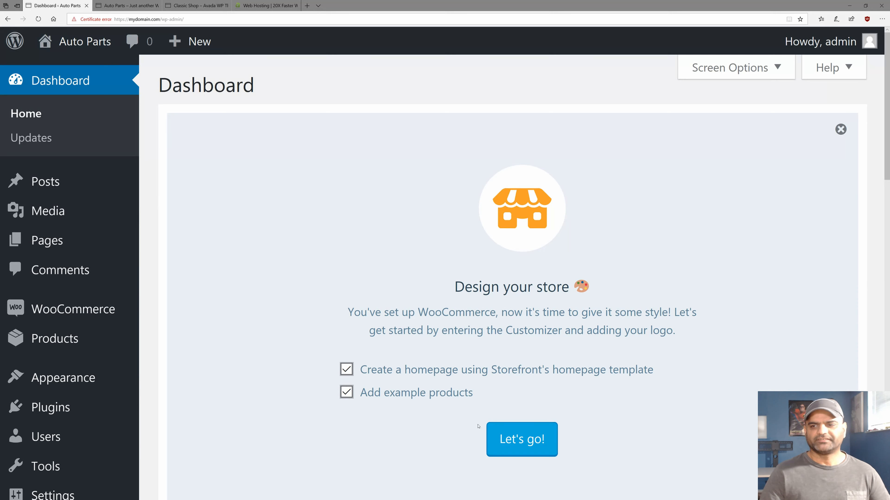
left_click(505, 438)
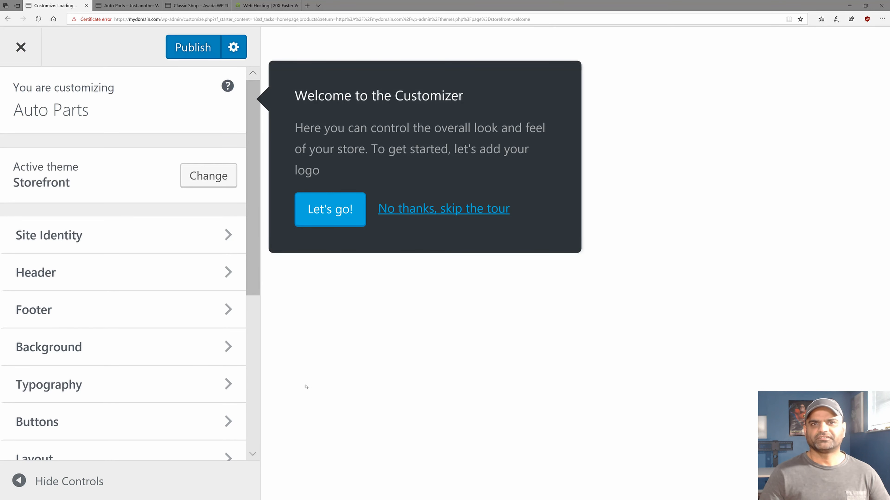
Skip the Customizer tour and scroll through the Storefront homepage preview.
left_click(418, 211)
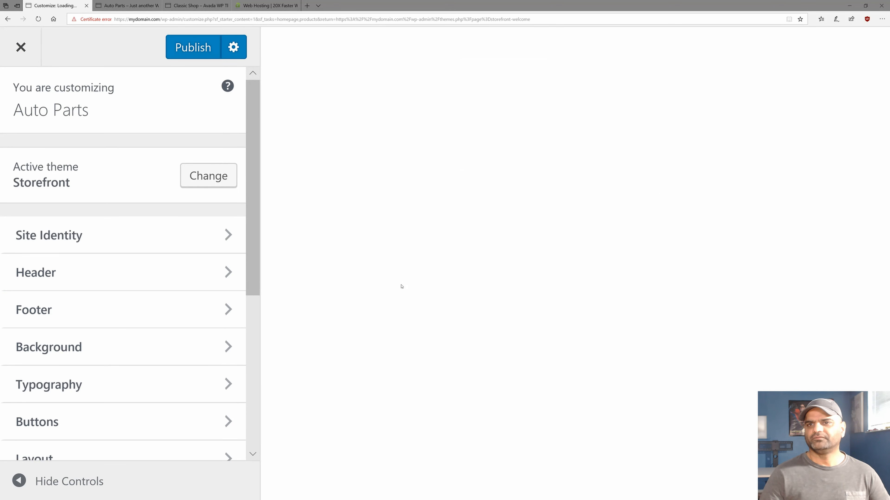
scroll(215, 315, "down", 5)
scroll(212, 312, "up", 5)
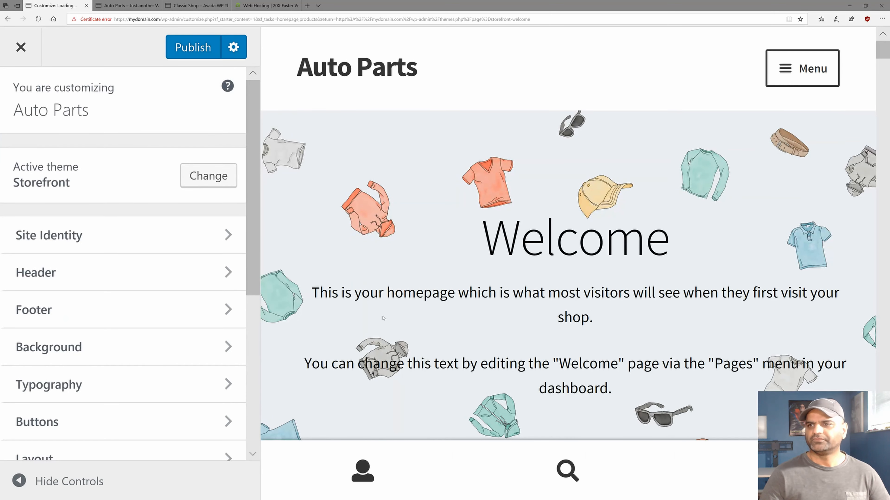
scroll(383, 317, "down", 10)
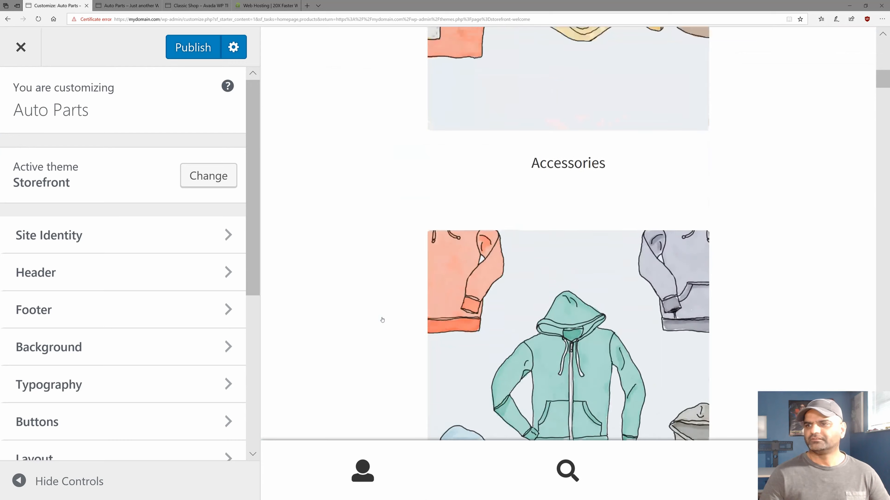
scroll(382, 319, "up", 10)
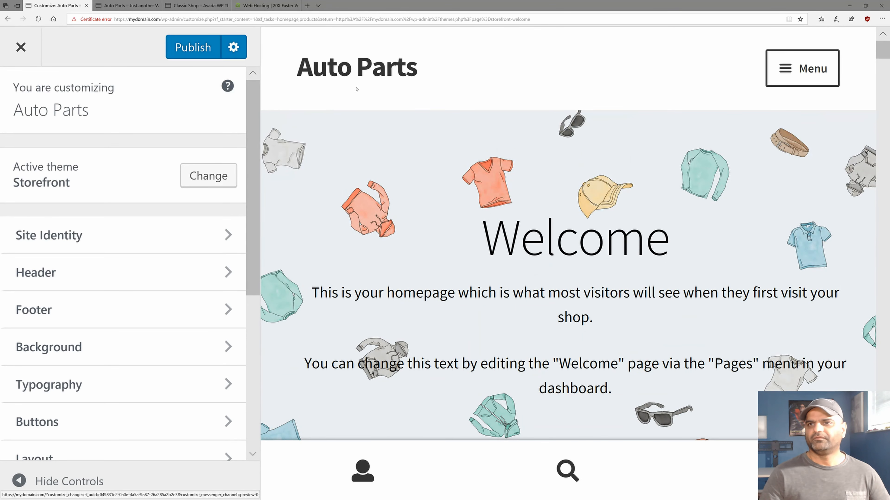
In Site Identity, set the tagline to 'Selling parts for classic cars' and publish.
left_click(136, 234)
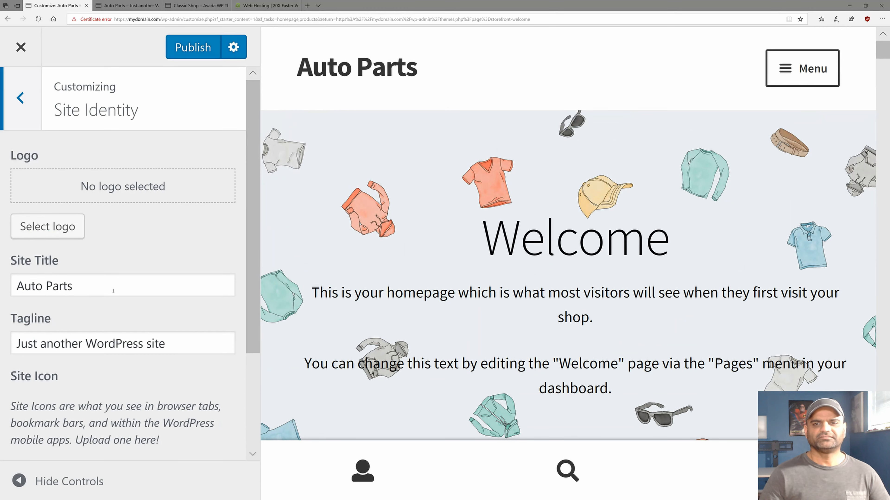
left_click_drag(112, 290, 33, 273)
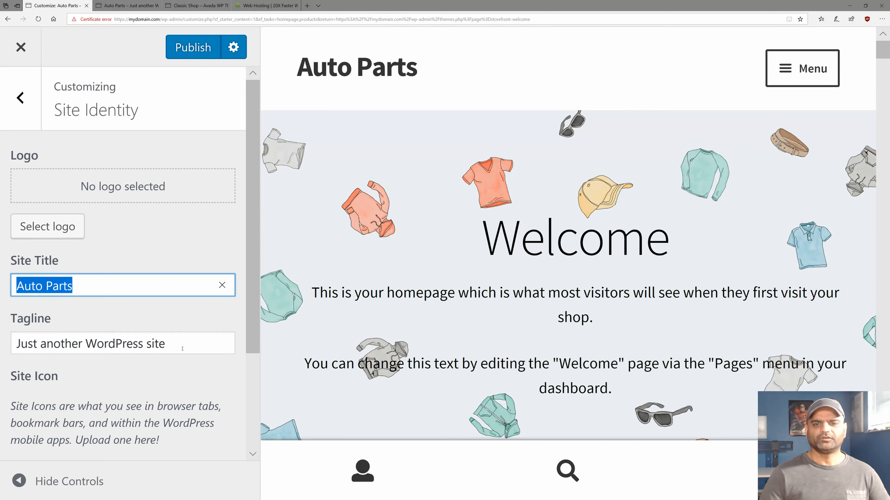
left_click_drag(181, 345, 1, 325)
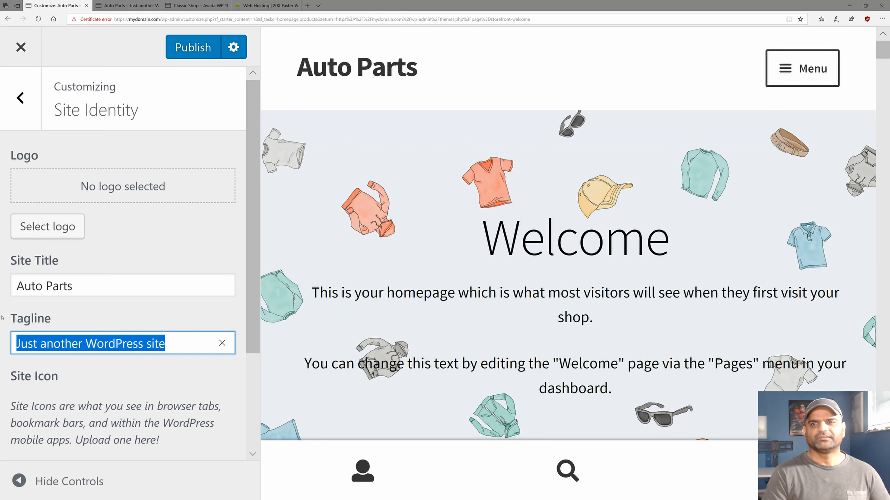
type("Sell")
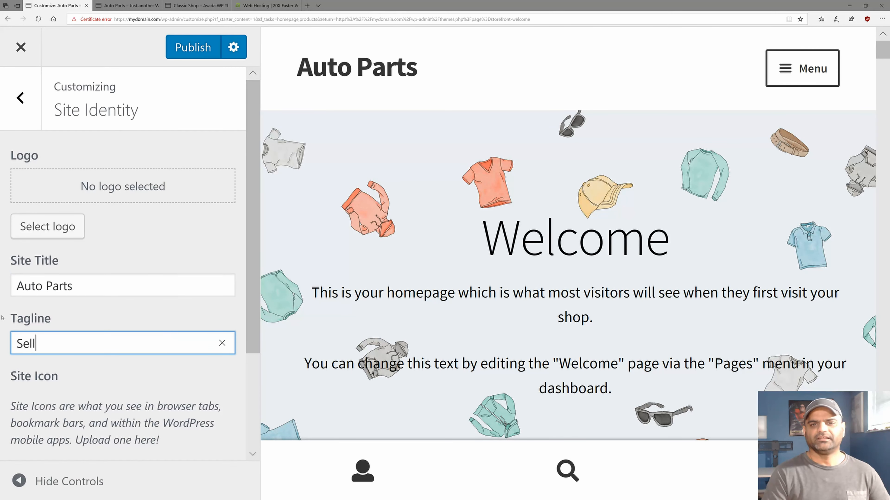
type("ing parts for classic ca")
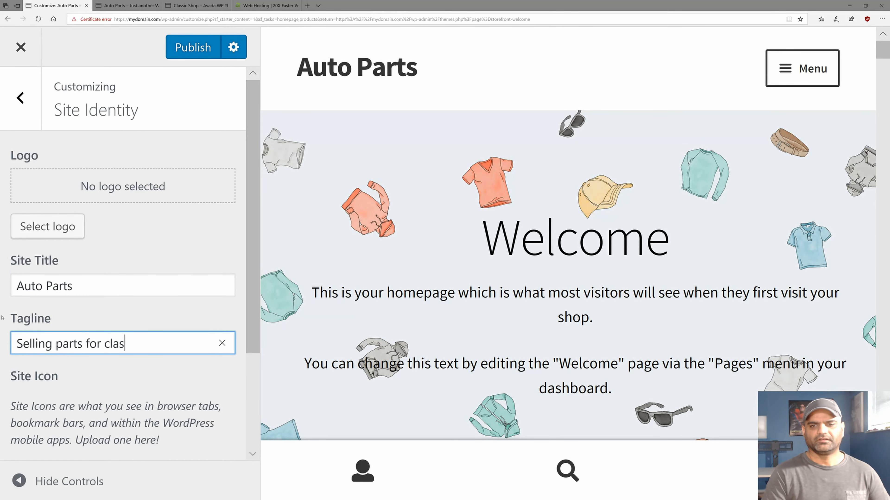
type("rsx")
key("BackSpace")
key("BackSpace")
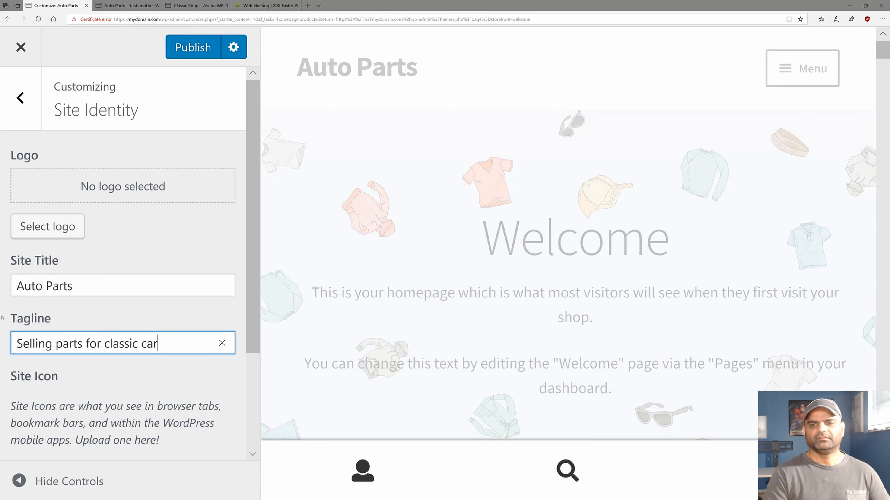
type("s")
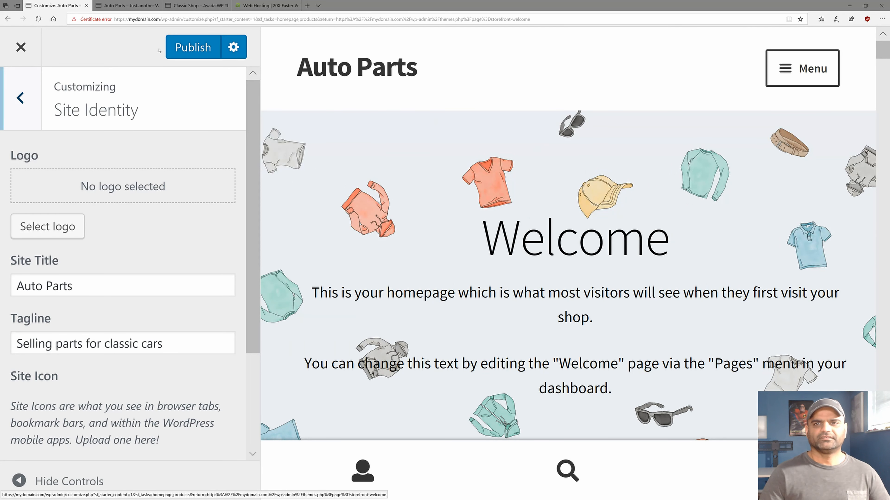
left_click(185, 47)
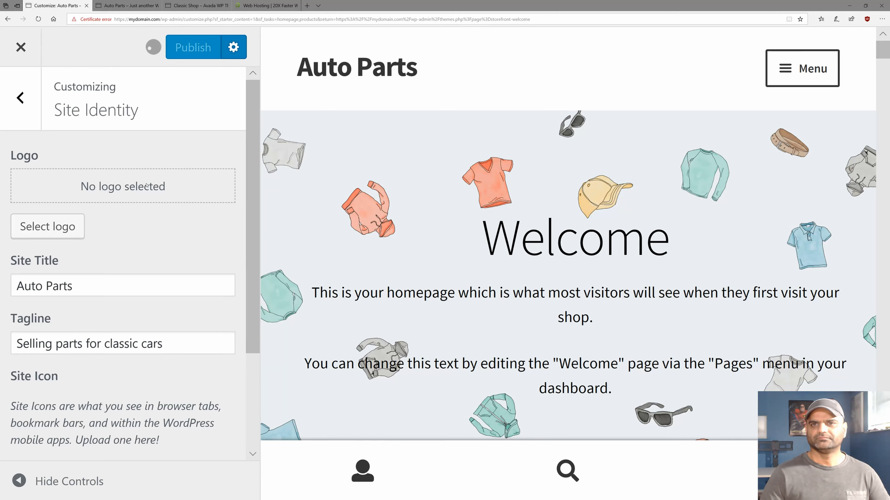
Close the Customizer and review the Storefront 'Setup complete' page.
left_click(20, 47)
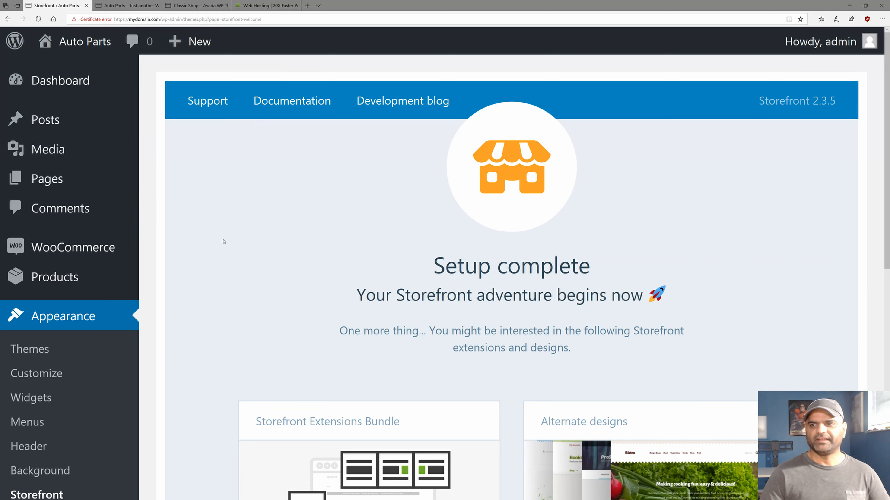
left_click_drag(439, 267, 533, 278)
left_click_drag(357, 296, 642, 296)
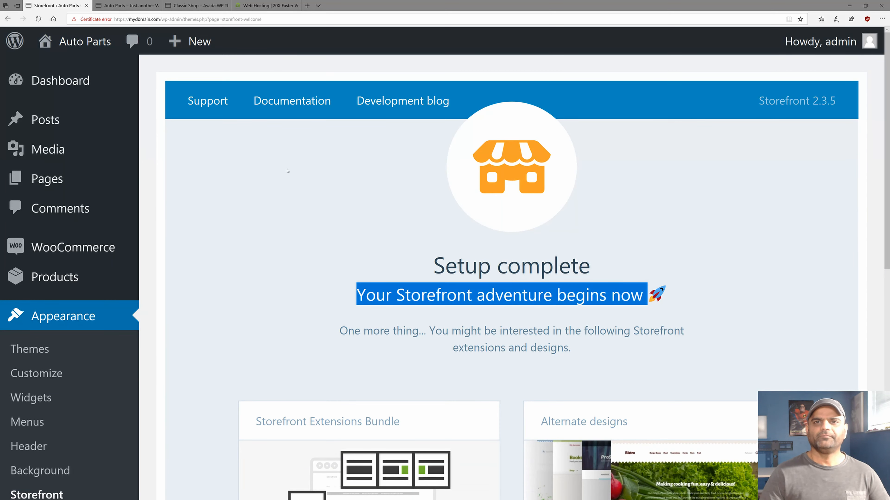
Reload the live homepage to check the new tagline and example products, then return to admin.
left_click(107, 7)
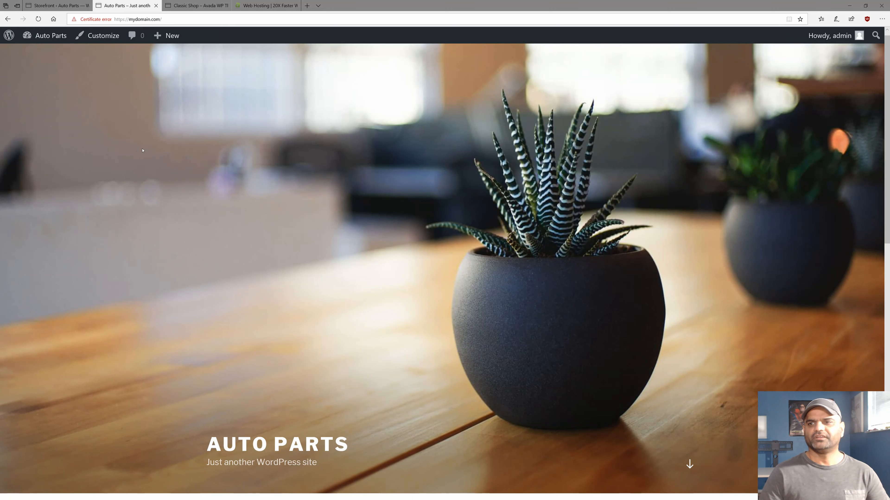
key("F5")
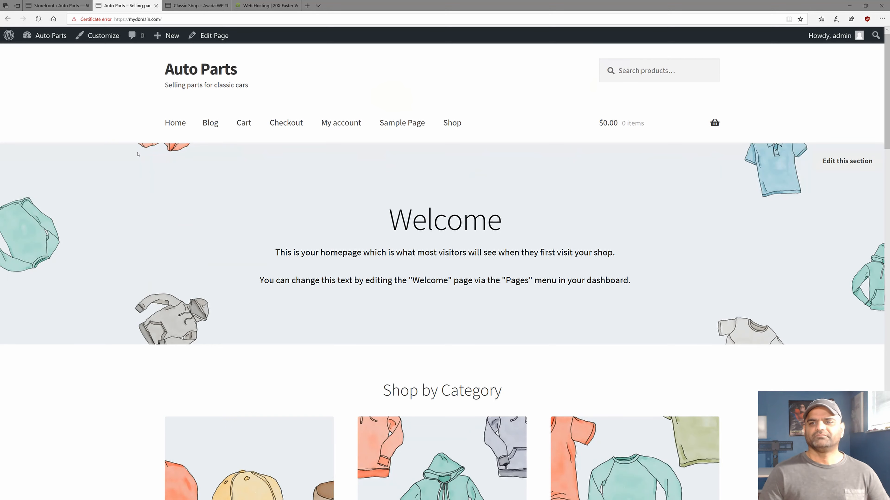
scroll(138, 154, "down", 5)
scroll(138, 155, "up", 5)
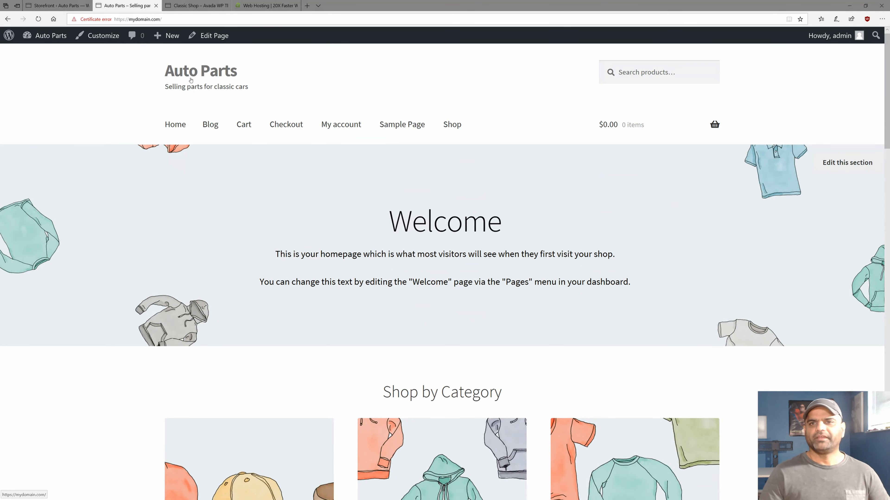
left_click_drag(165, 87, 252, 89)
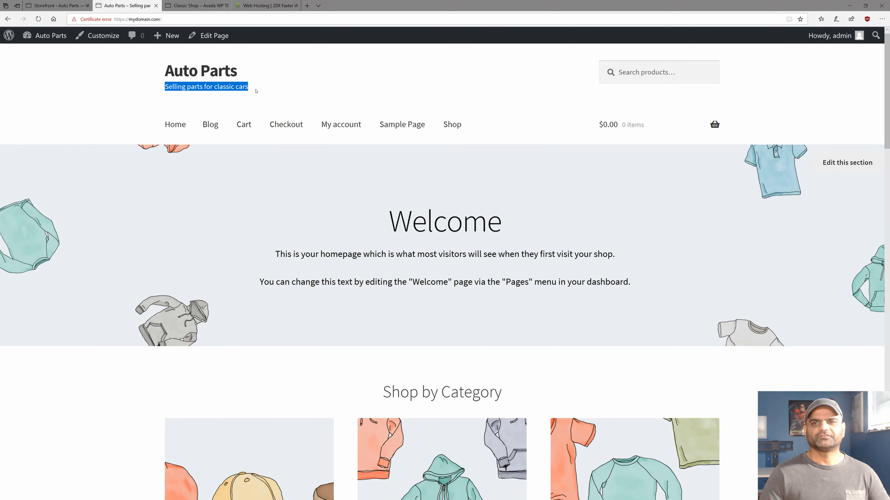
scroll(327, 245, "down", 5)
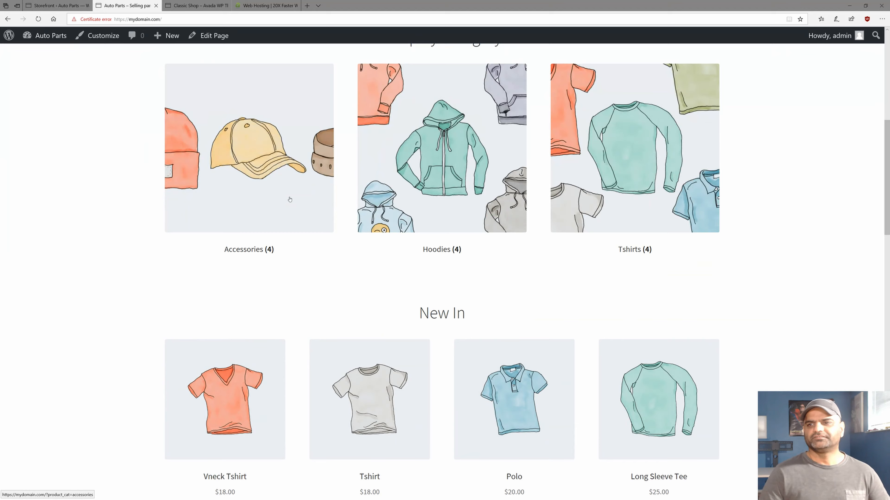
scroll(291, 199, "up", 2)
scroll(258, 285, "down", 4)
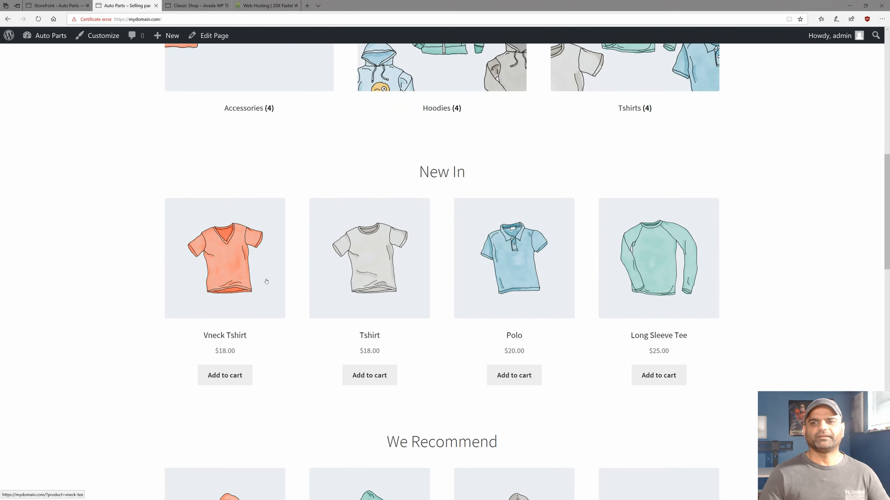
scroll(266, 282, "down", 2)
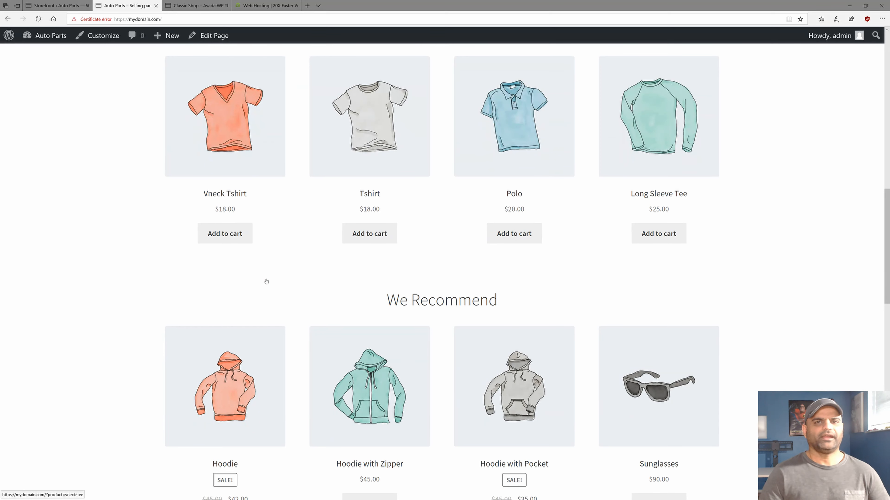
scroll(187, 278, "down", 2)
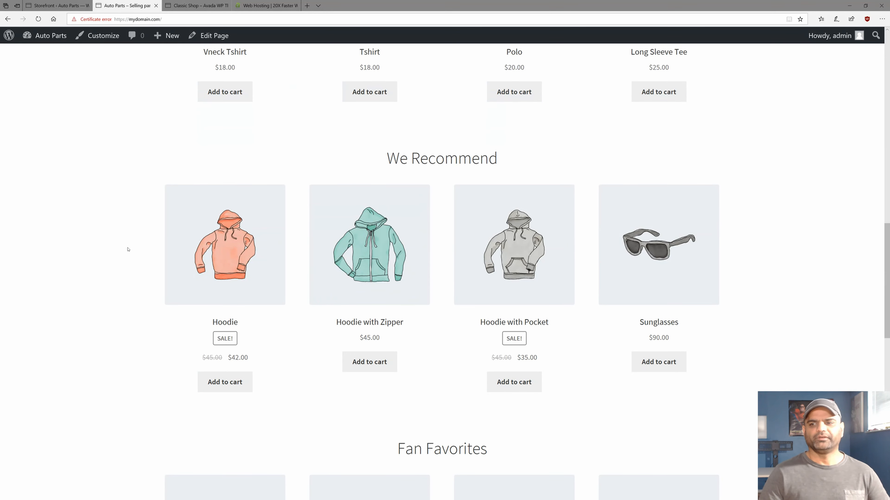
scroll(124, 247, "up", 9)
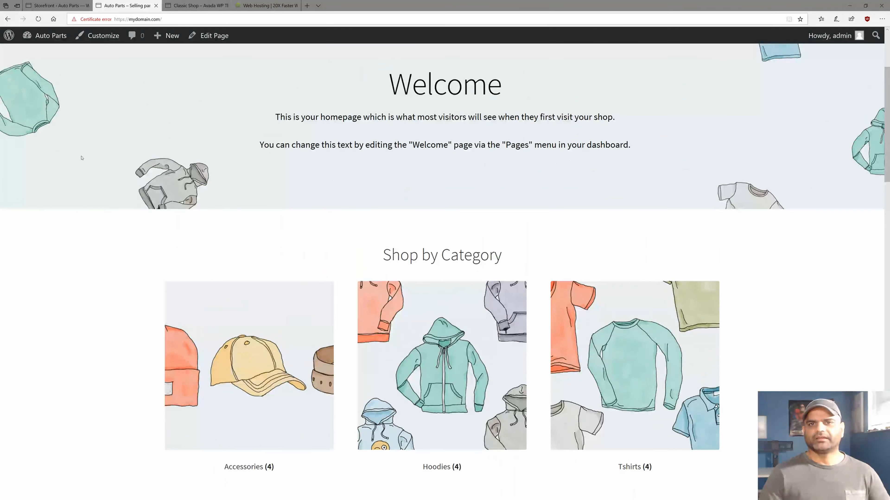
left_click(57, 5)
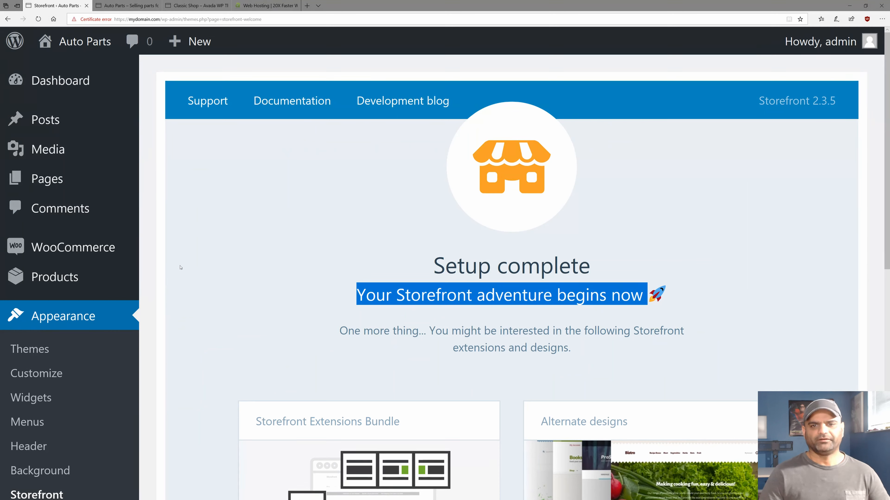
Go through WooCommerce Orders to the WooCommerce Settings General tab.
mouse_move(71, 248)
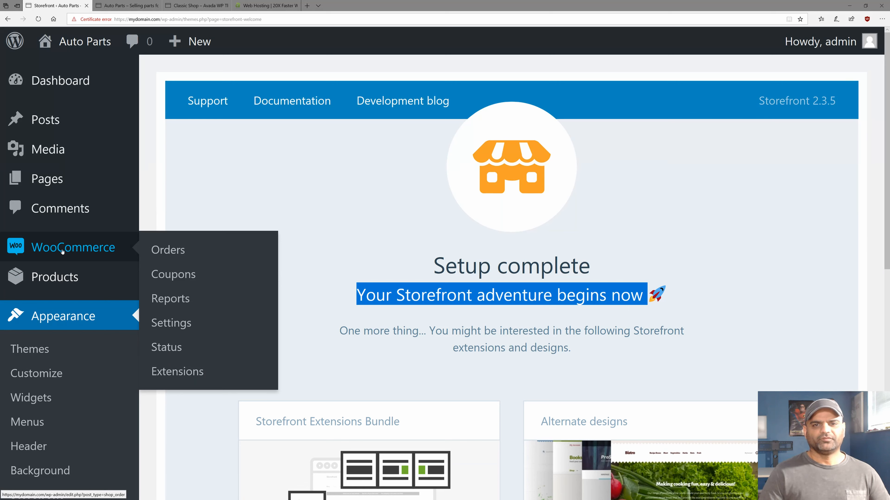
mouse_move(48, 278)
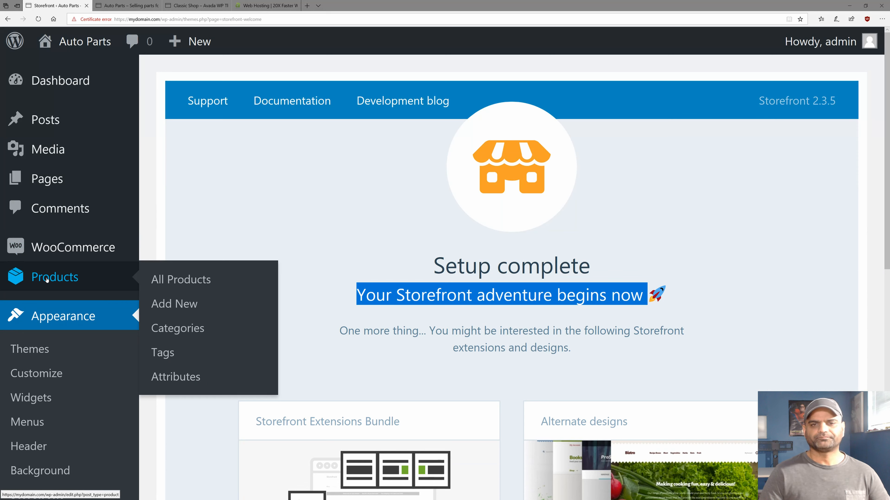
mouse_move(41, 248)
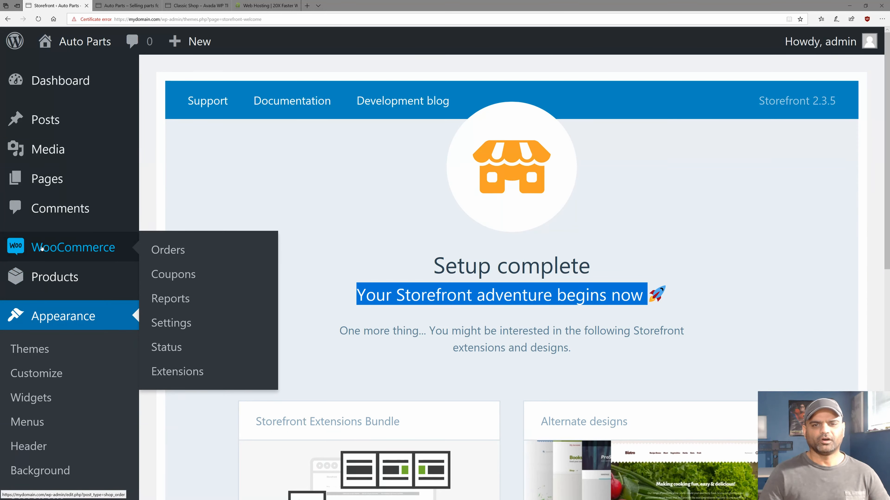
left_click(41, 248)
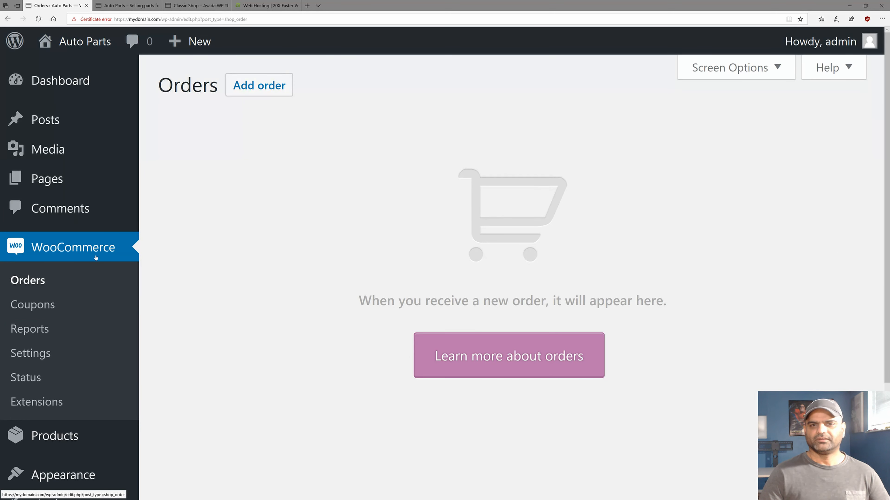
double_click(185, 89)
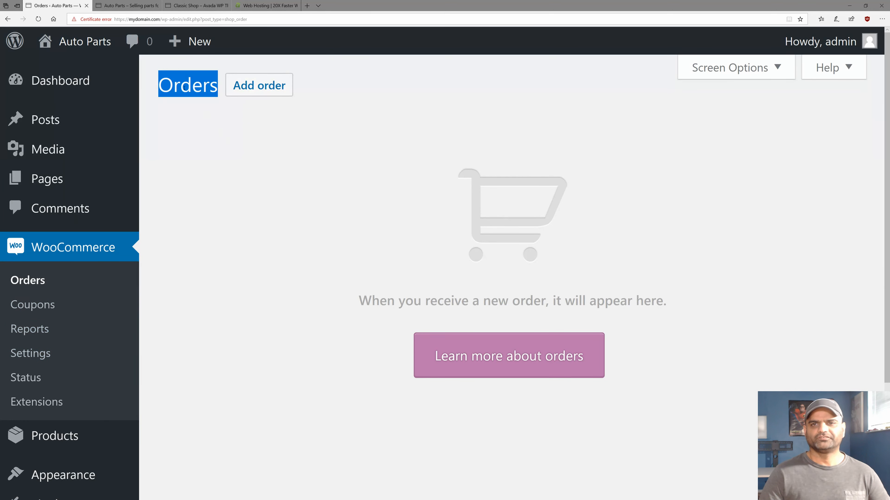
left_click(17, 355)
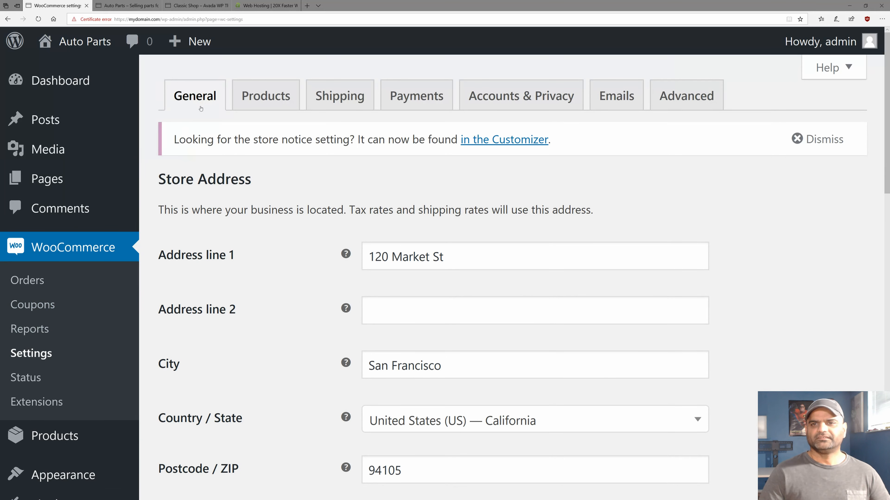
Restrict selling locations to specific countries and add United States (US).
scroll(226, 282, "down", 5)
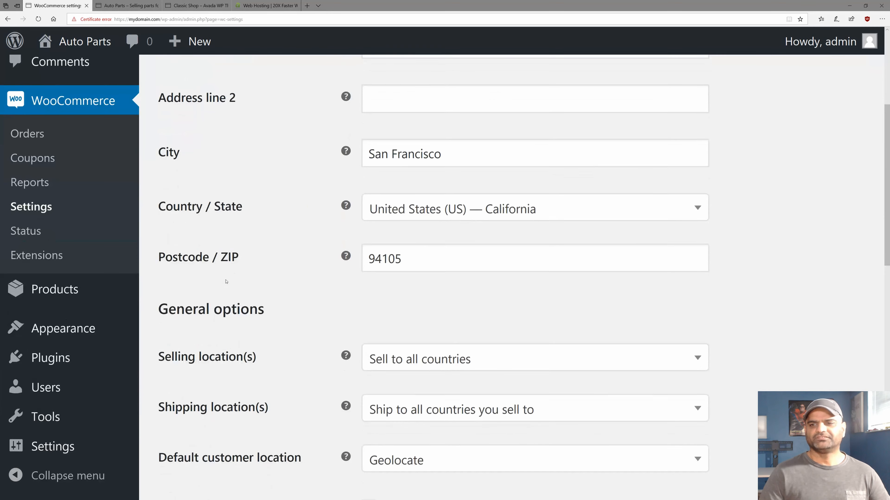
scroll(363, 146, "up", 2)
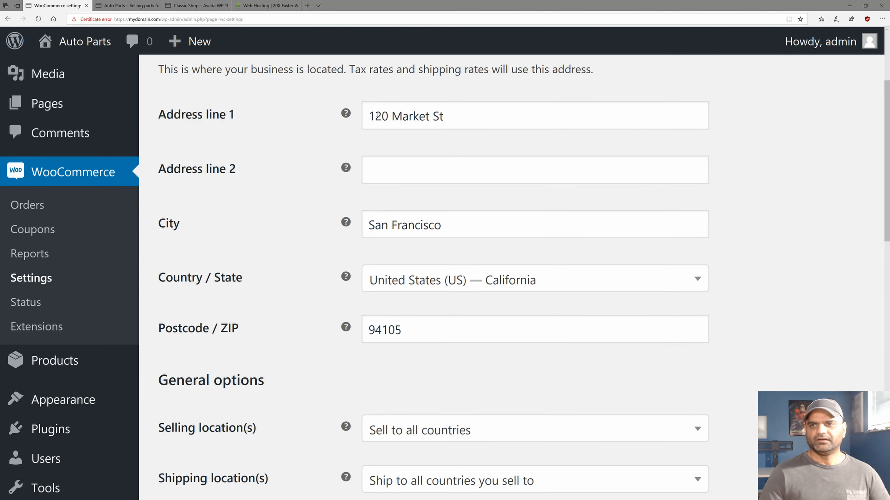
scroll(290, 293, "down", 3)
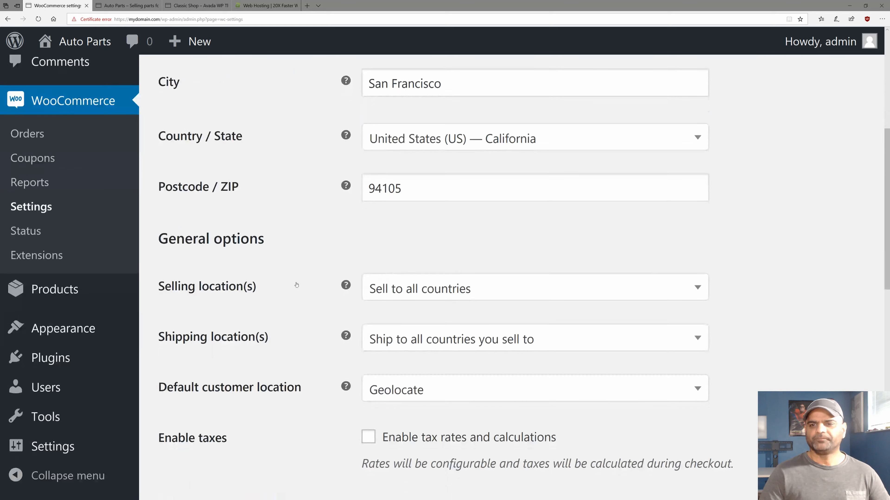
scroll(400, 286, "down", 2)
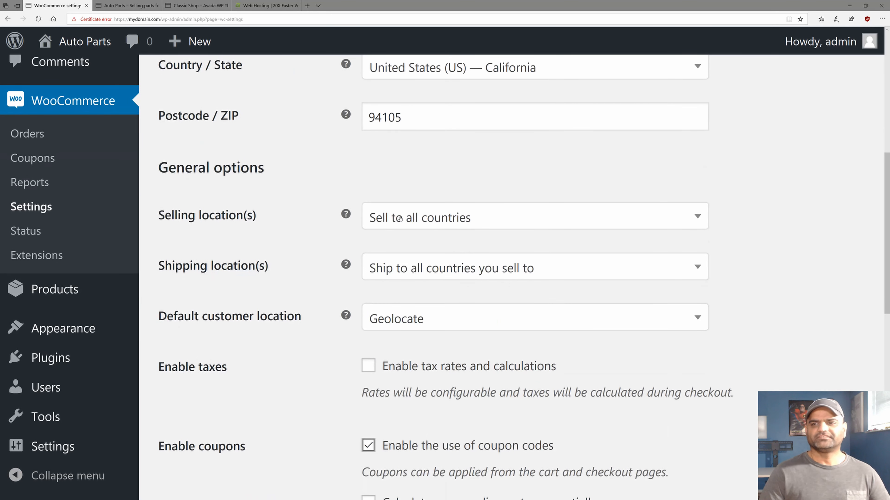
left_click(400, 225)
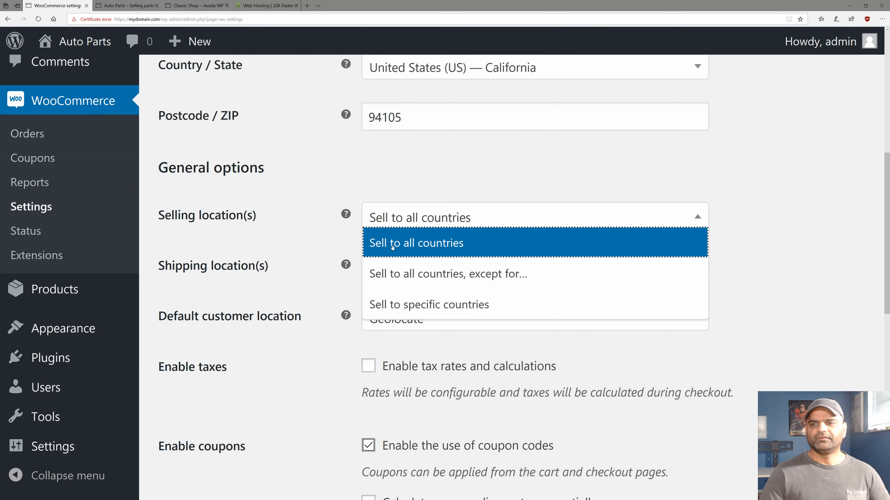
left_click(391, 307)
left_click(397, 273)
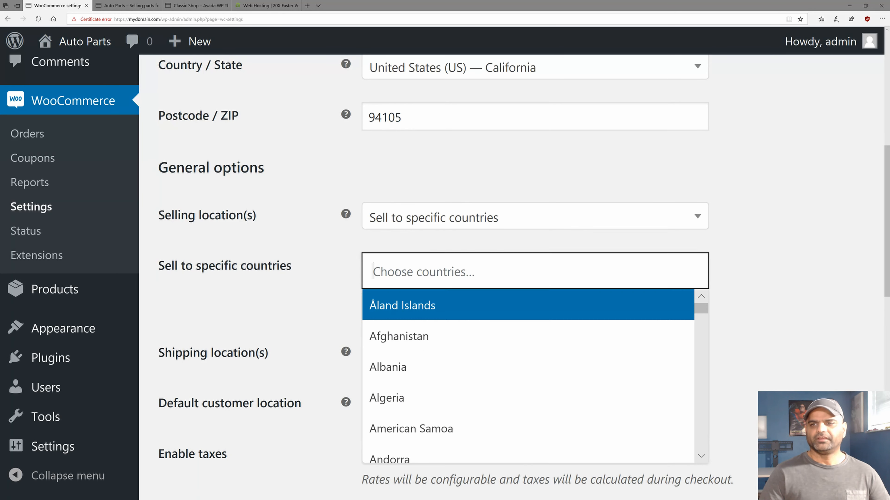
type("united")
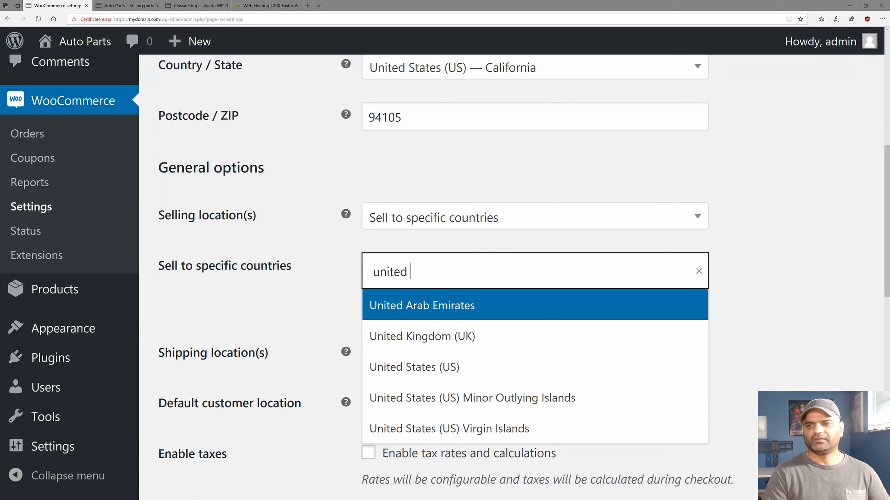
type(" sta")
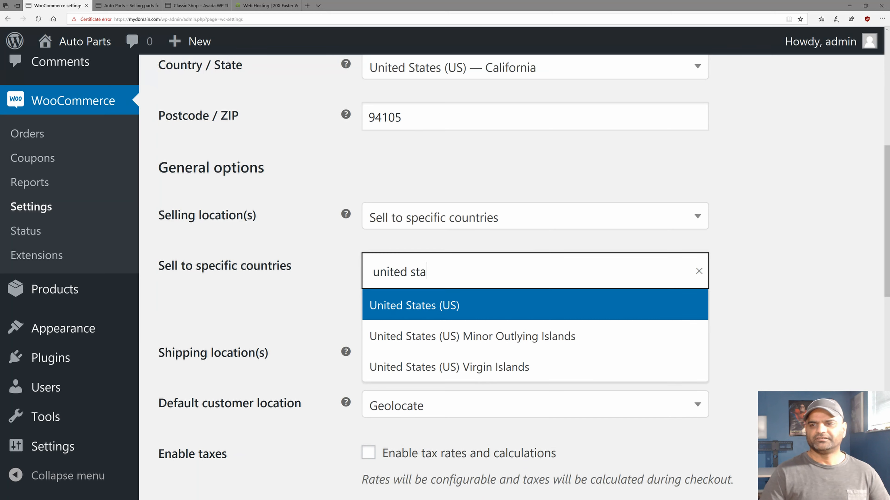
left_click(373, 303)
Tick 'Enable tax rates and calculations' and save the general settings.
scroll(248, 312, "down", 4)
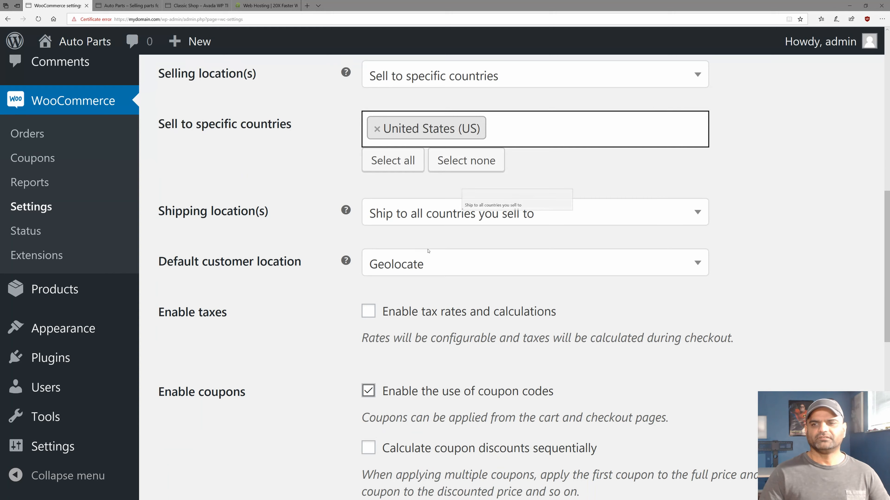
scroll(206, 287, "down", 4)
scroll(205, 287, "down", 2)
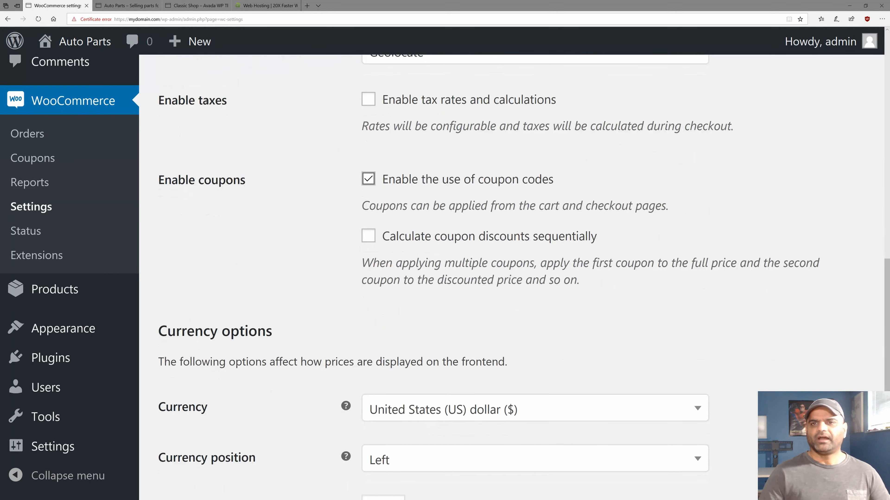
triple_click(205, 100)
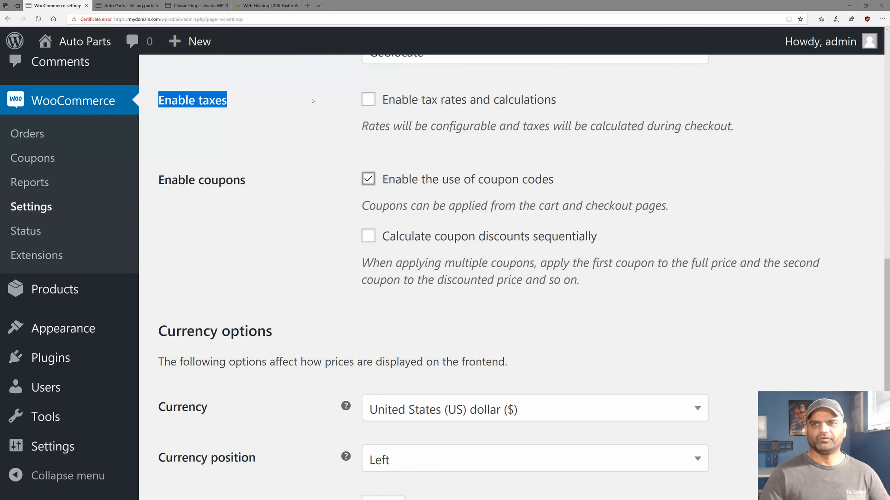
left_click(367, 100)
scroll(271, 218, "down", 6)
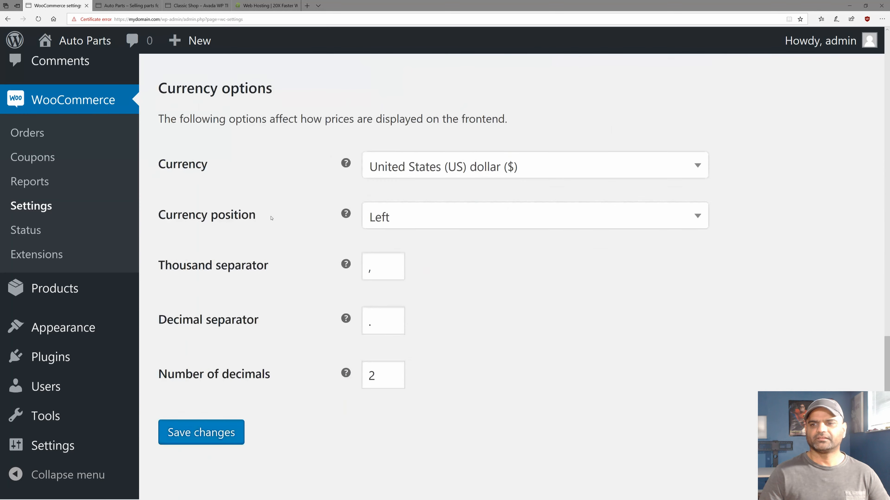
left_click(182, 410)
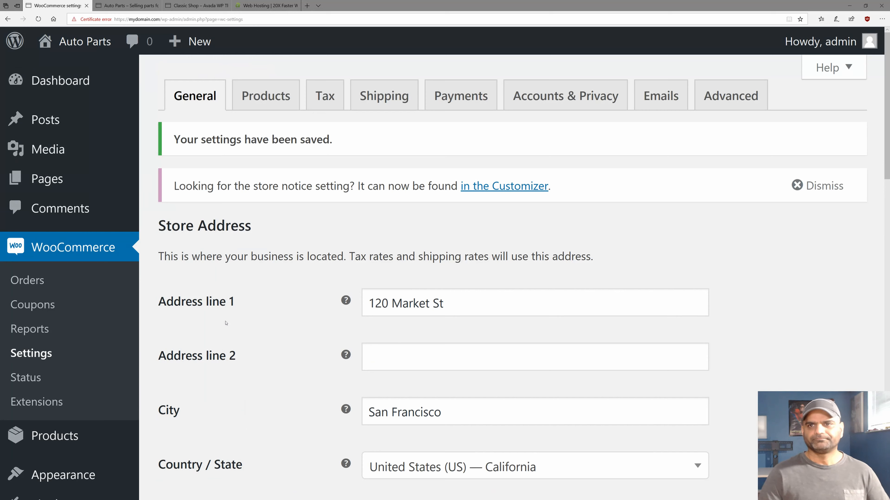
On the Tax tab, keep tax based on Customer shipping address and save.
left_click(318, 94)
scroll(230, 241, "down", 2)
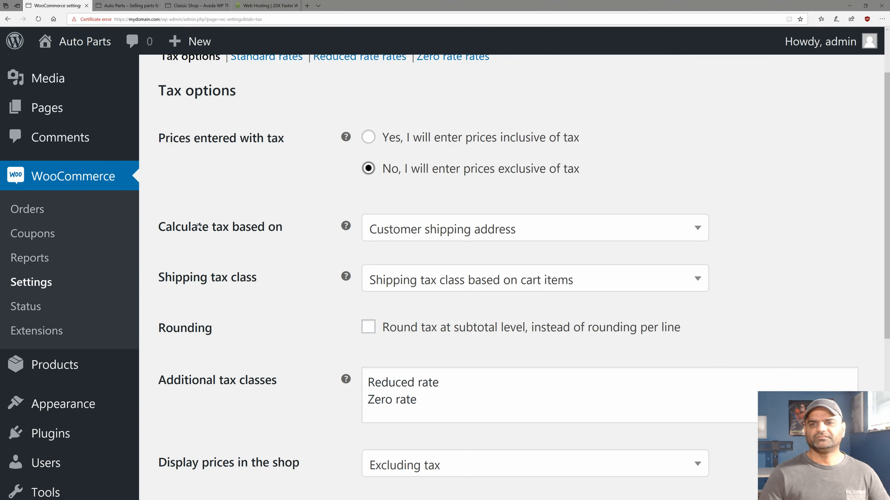
triple_click(169, 234)
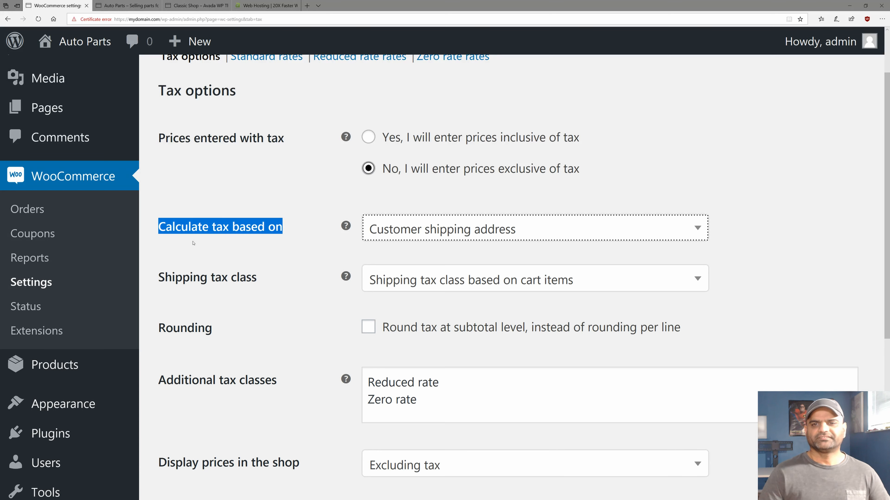
left_click(401, 229)
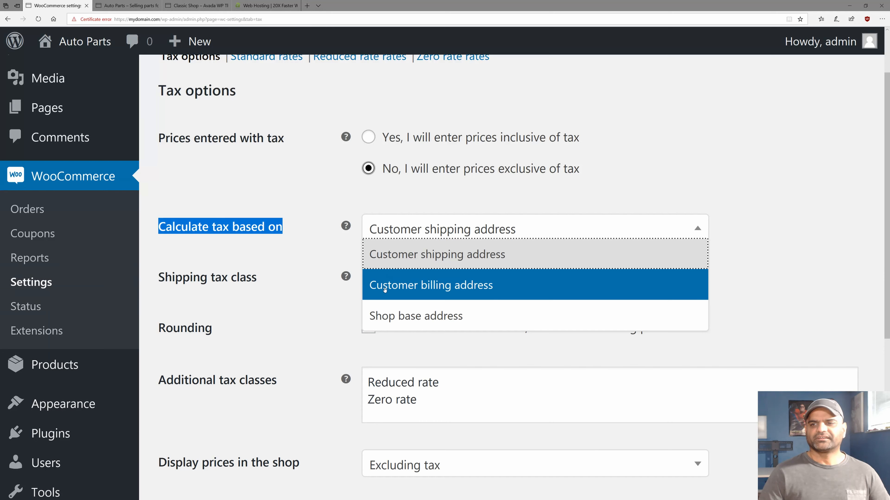
left_click(373, 253)
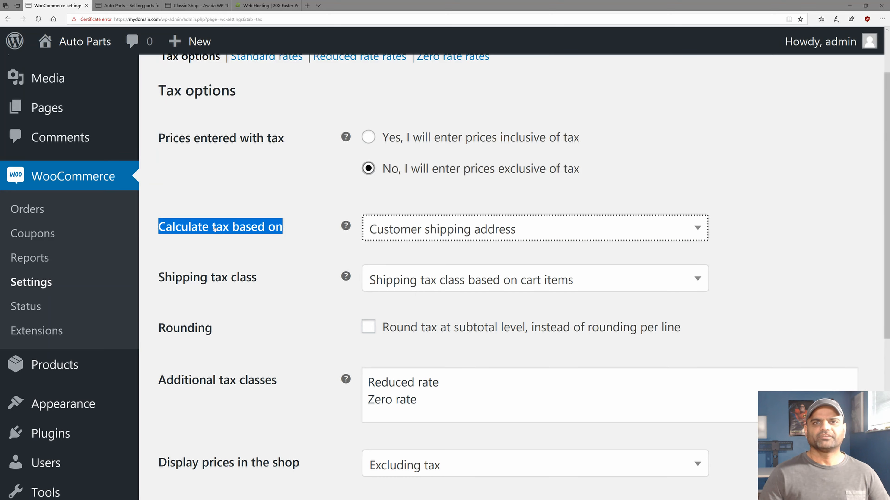
scroll(215, 228, "down", 6)
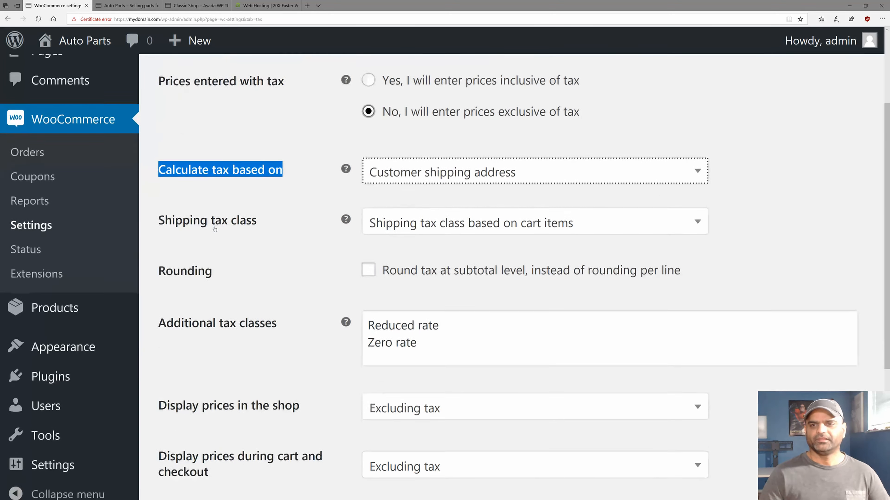
scroll(215, 228, "up", 3)
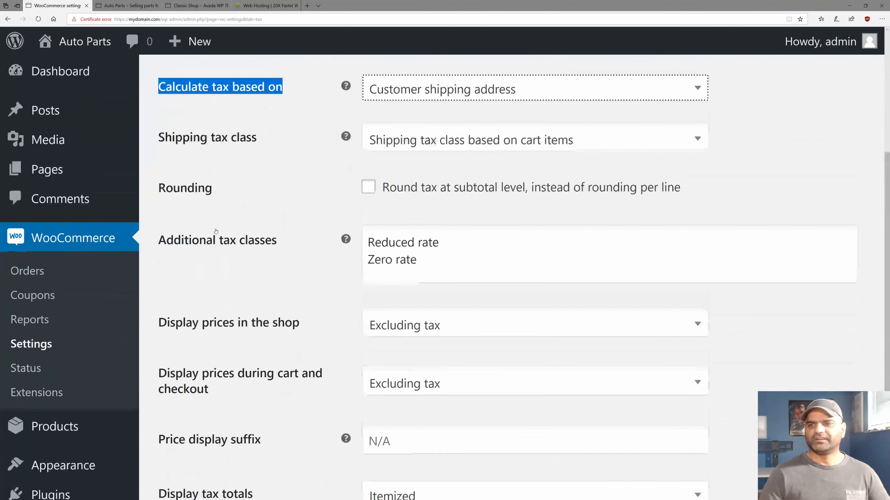
scroll(216, 230, "down", 3)
left_click(224, 411)
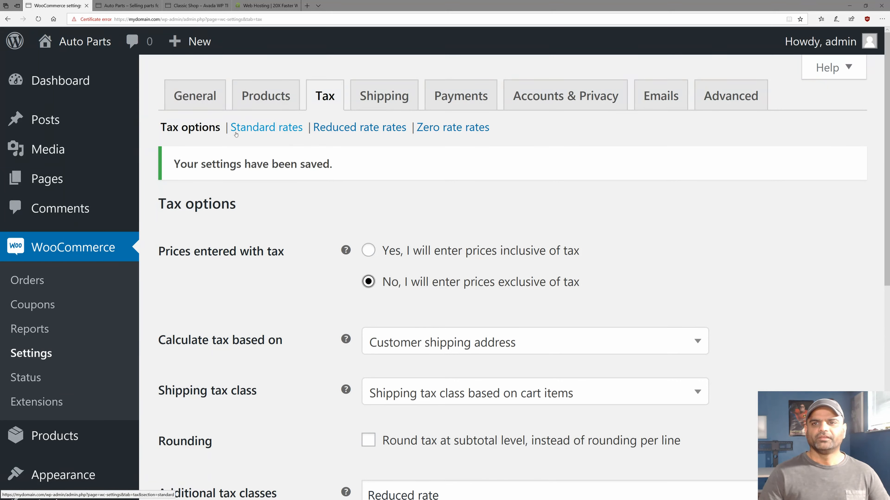
Insert a Standard rates row with state CA and rate 9.75.
left_click(249, 131)
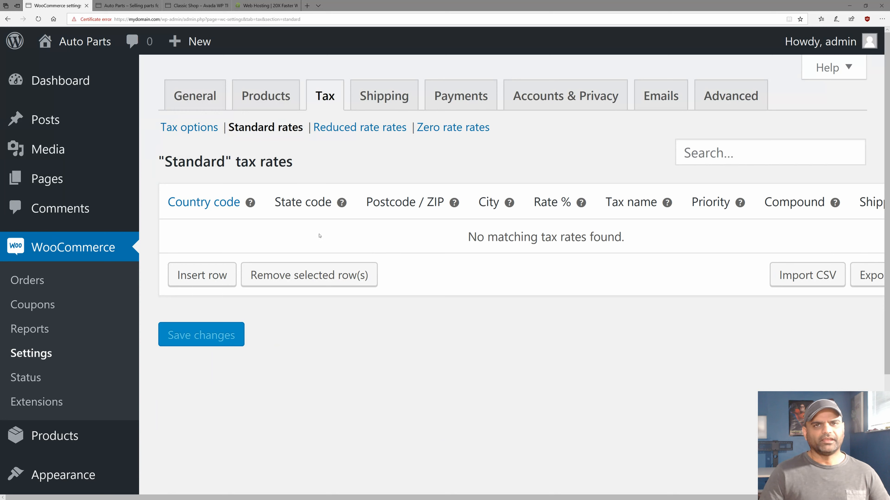
left_click(189, 277)
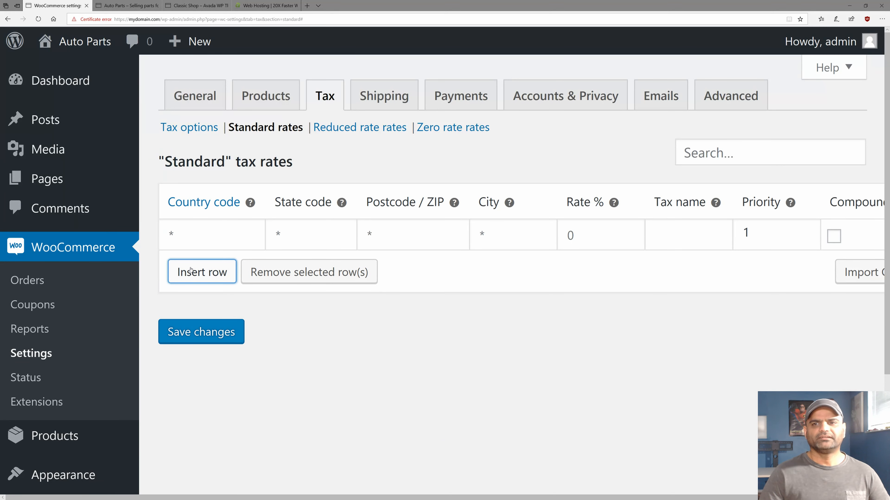
left_click(273, 237)
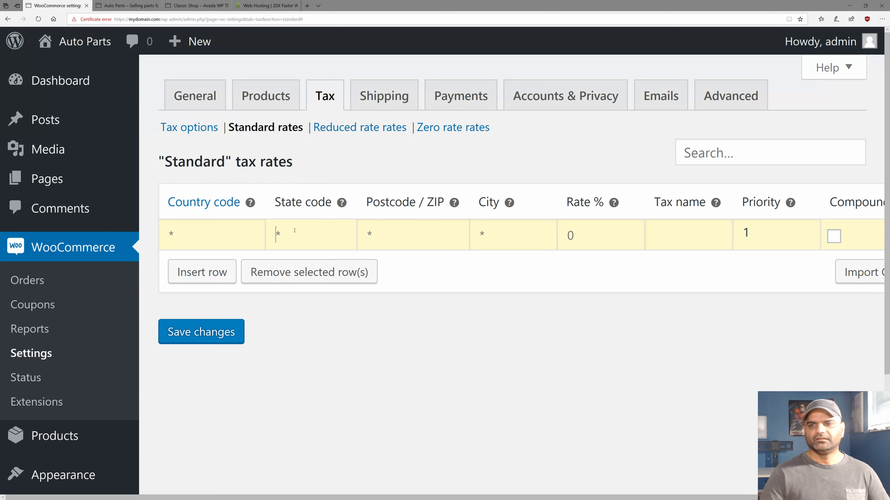
type("CA")
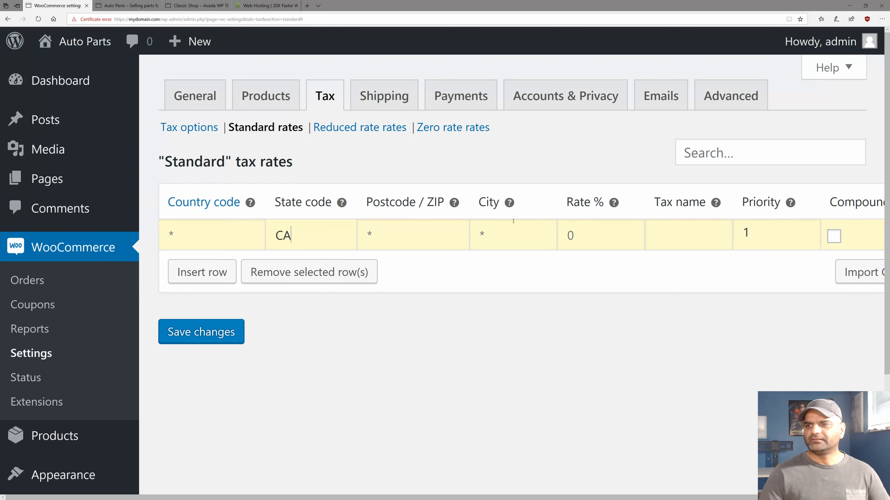
left_click(575, 234)
type("9.75")
key("Tab")
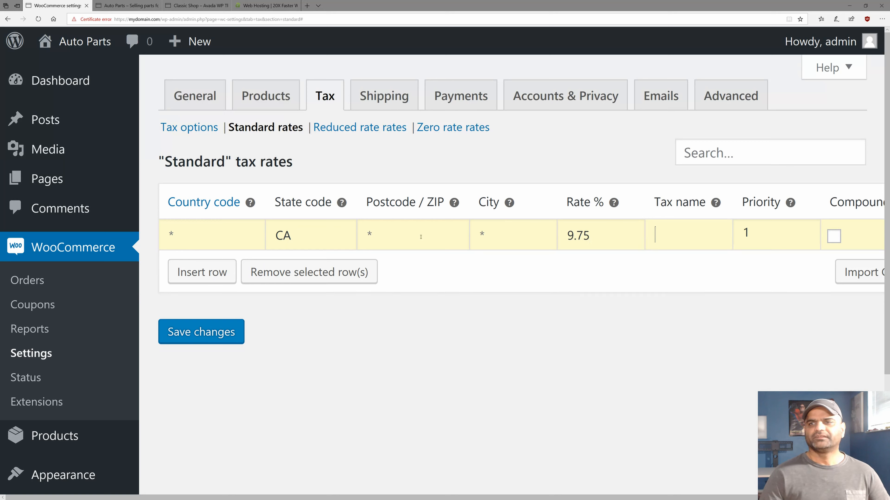
left_click(182, 233)
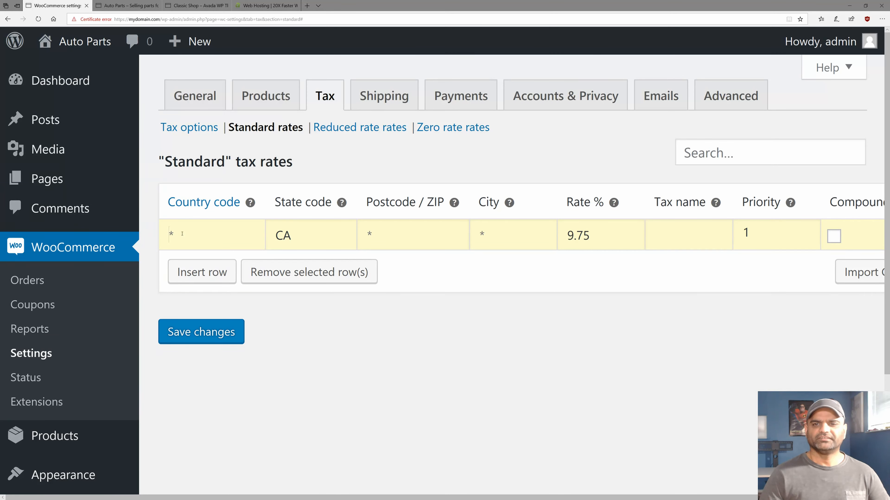
double_click(291, 234)
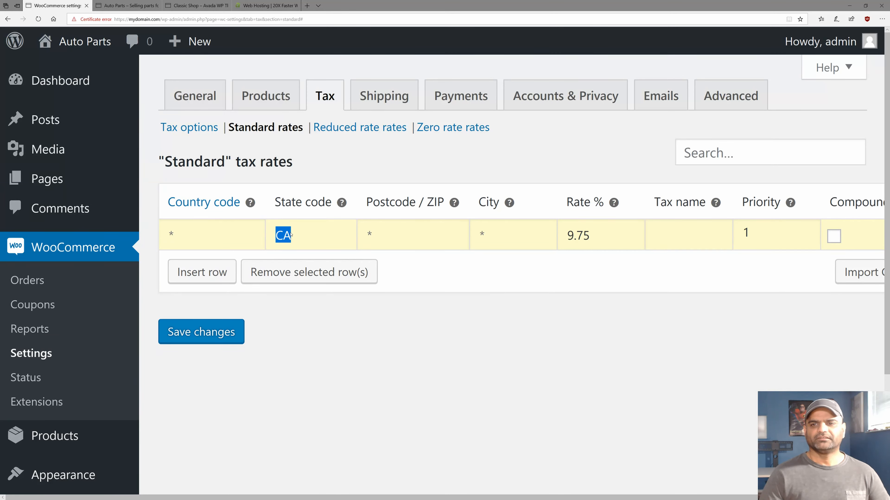
left_click(367, 234)
left_click(504, 235)
double_click(579, 235)
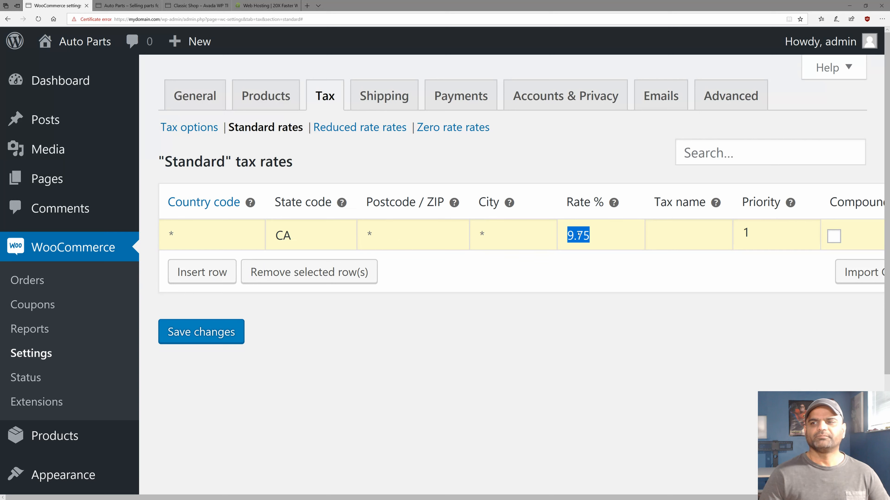
left_click(533, 309)
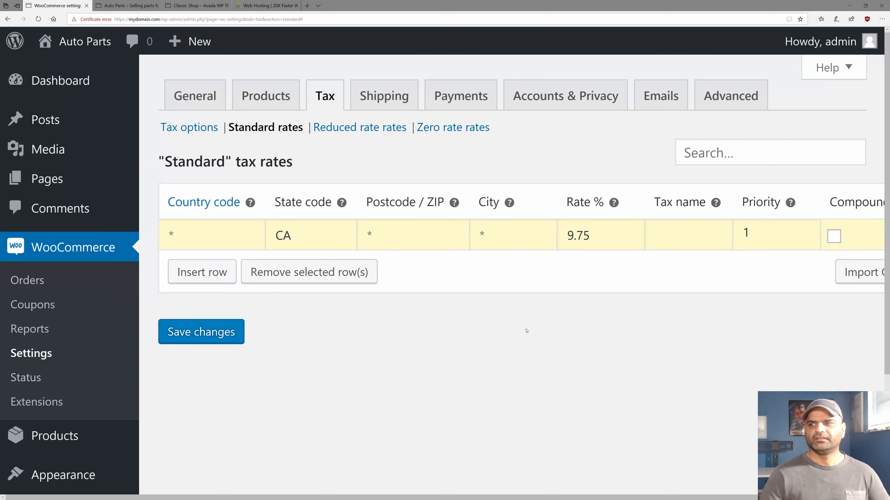
Save the rates, delete the extra zero-rate row, and save the CA rate.
left_click(185, 274)
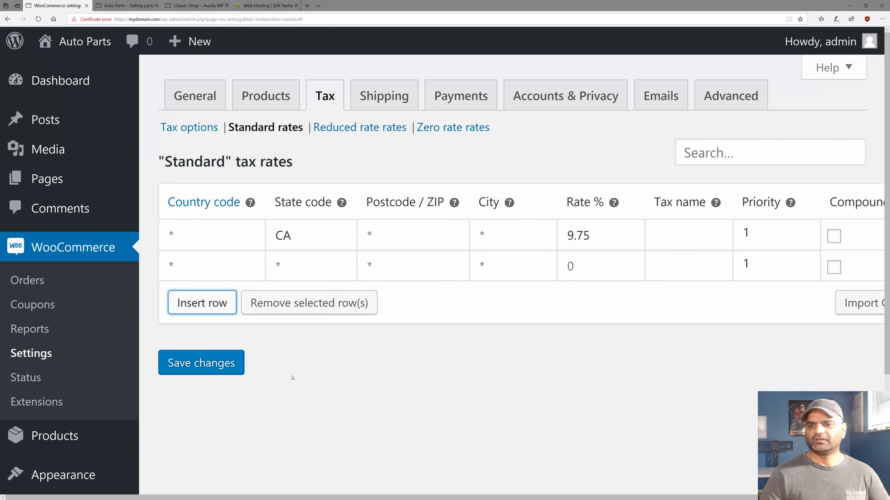
left_click_drag(175, 498, 280, 498)
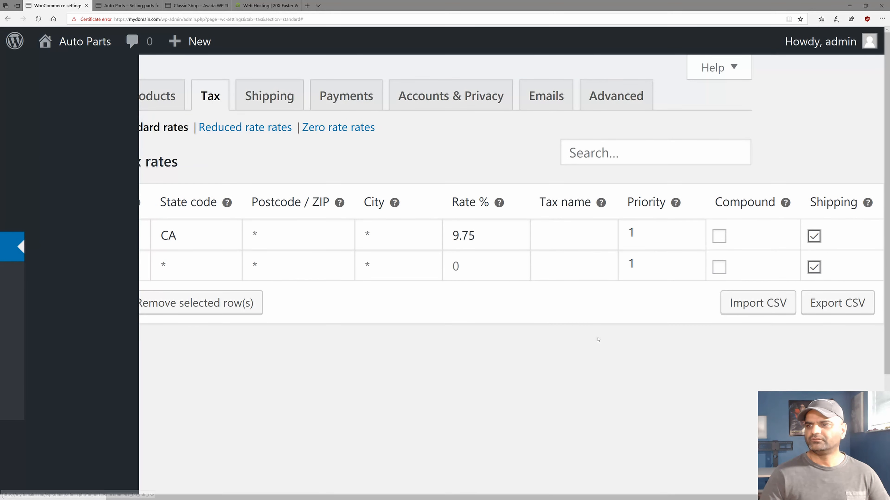
scroll(253, 489, "down", 1)
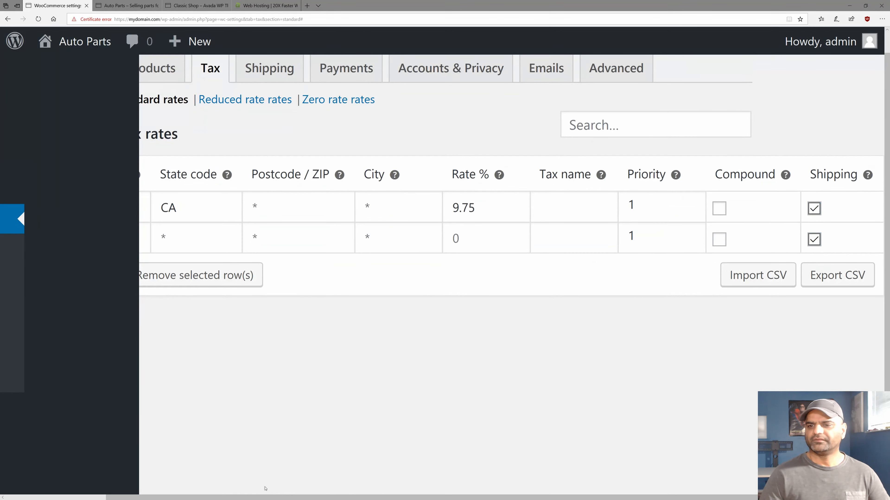
left_click_drag(265, 498, 157, 497)
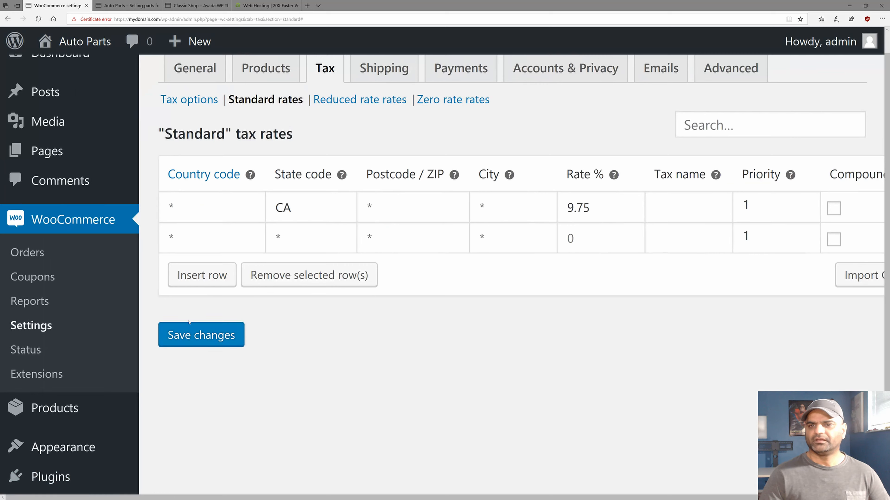
left_click(184, 334)
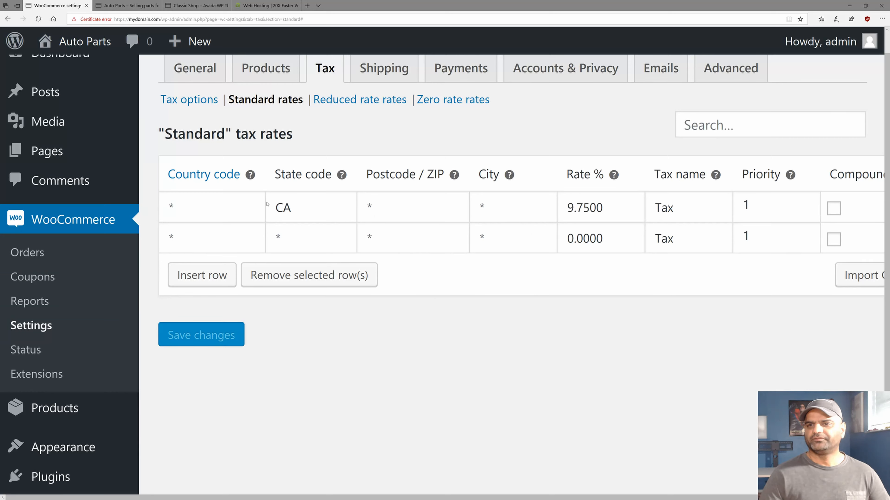
double_click(298, 213)
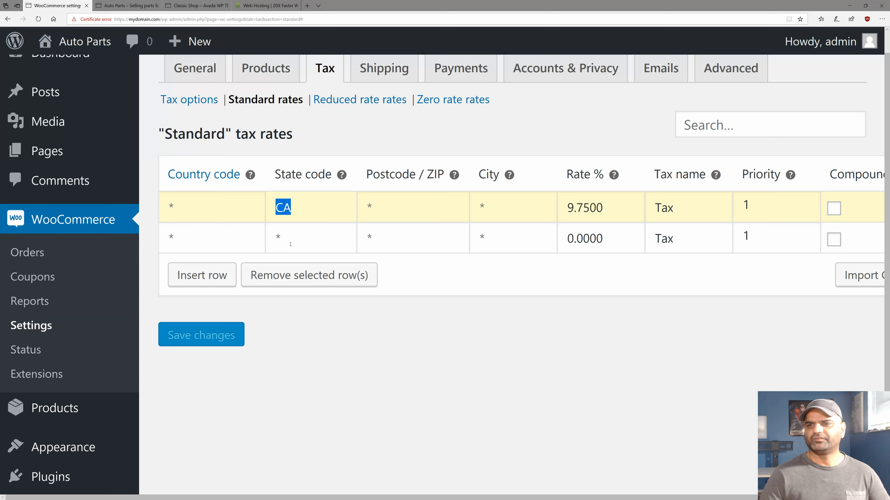
left_click(229, 236)
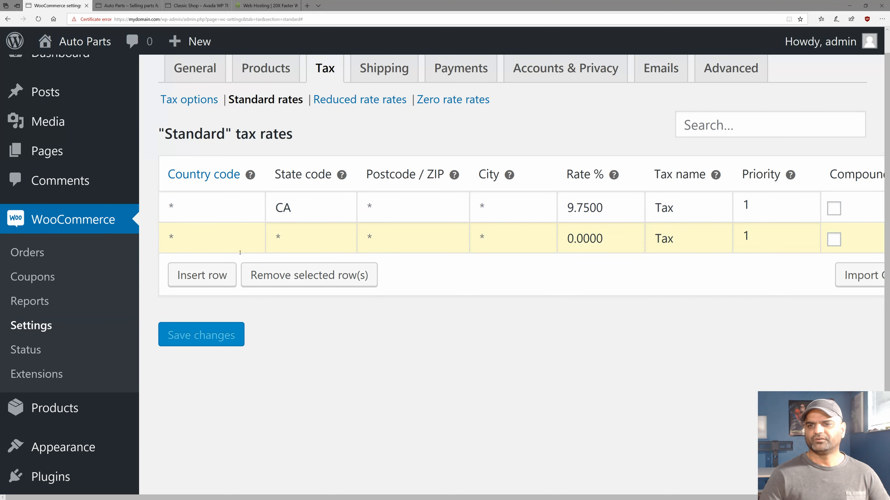
left_click(247, 275)
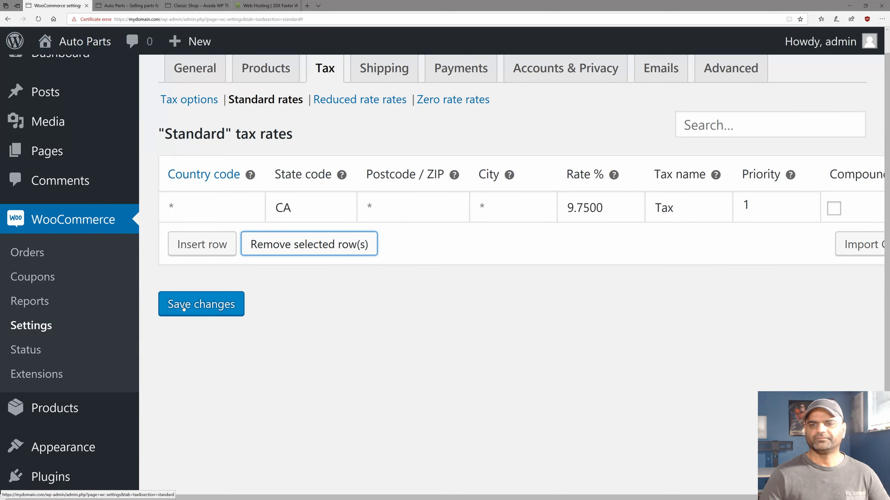
left_click(183, 307)
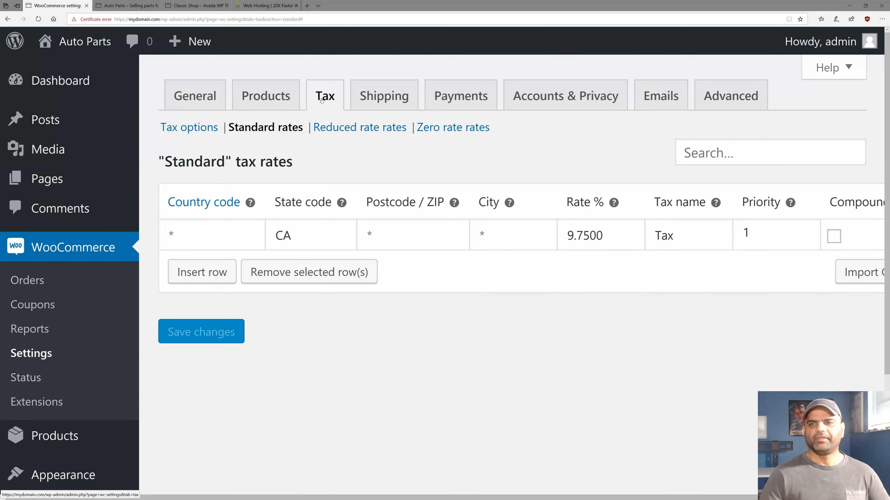
left_click(369, 100)
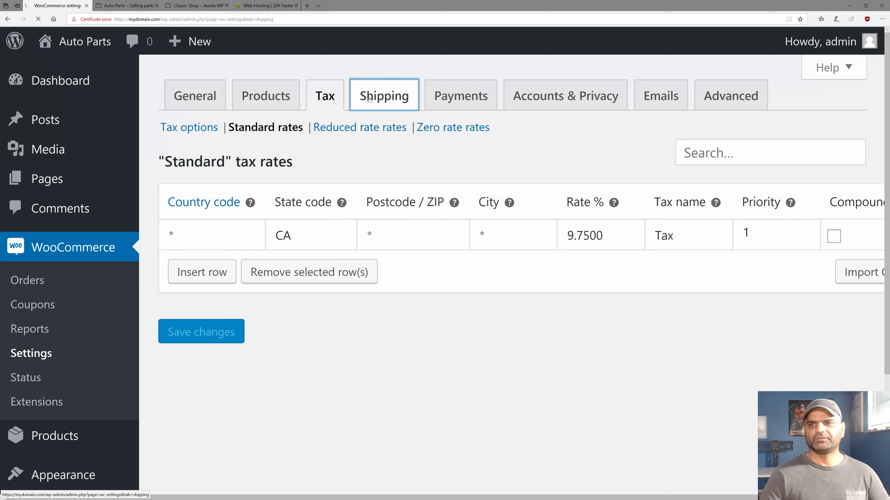
scroll(219, 261, "down", 2)
mouse_move(249, 243)
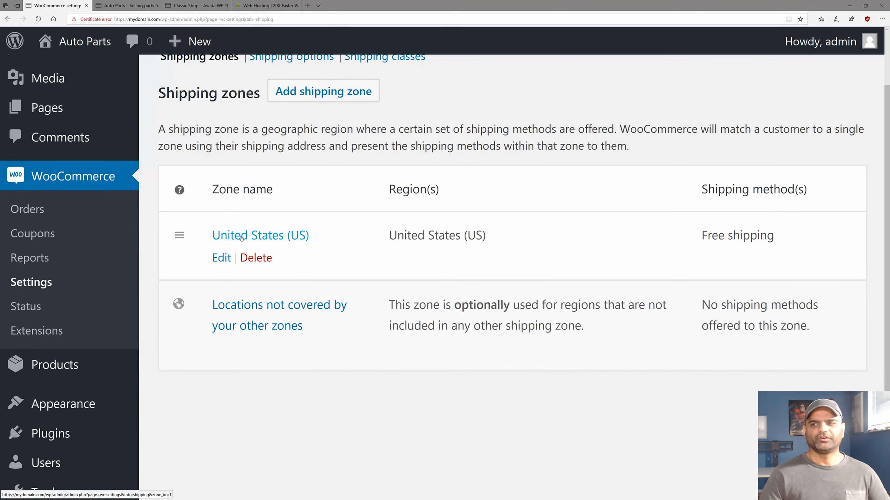
triple_click(739, 237)
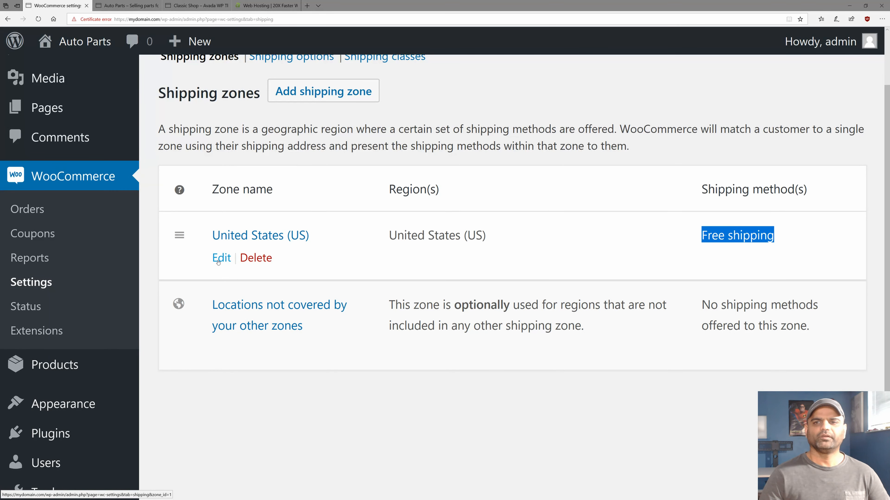
scroll(218, 262, "up", 2)
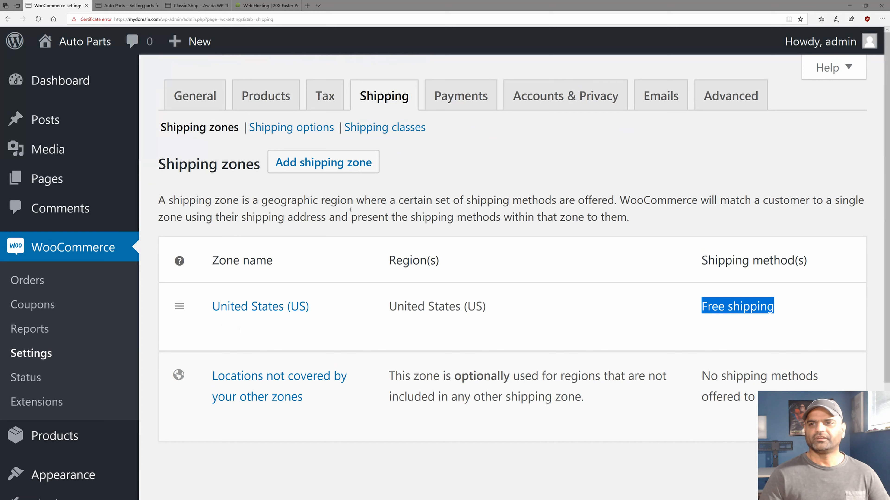
left_click(392, 216)
mouse_move(690, 350)
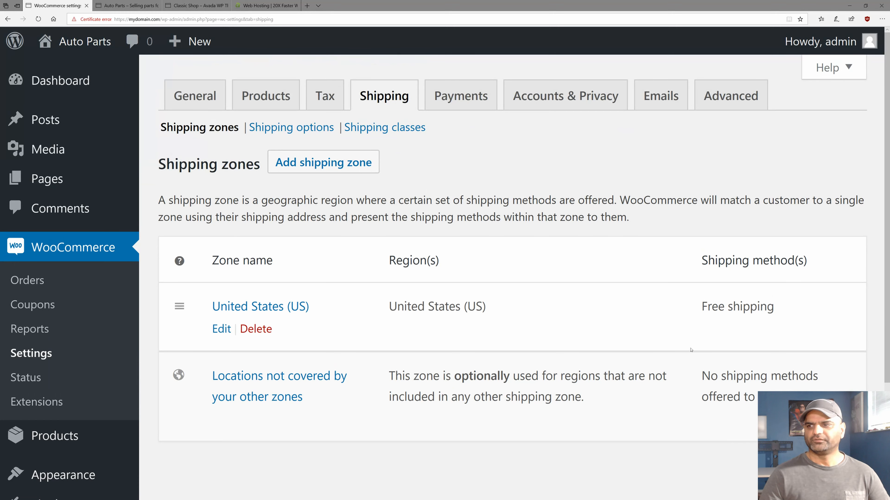
double_click(741, 309)
left_click(471, 138)
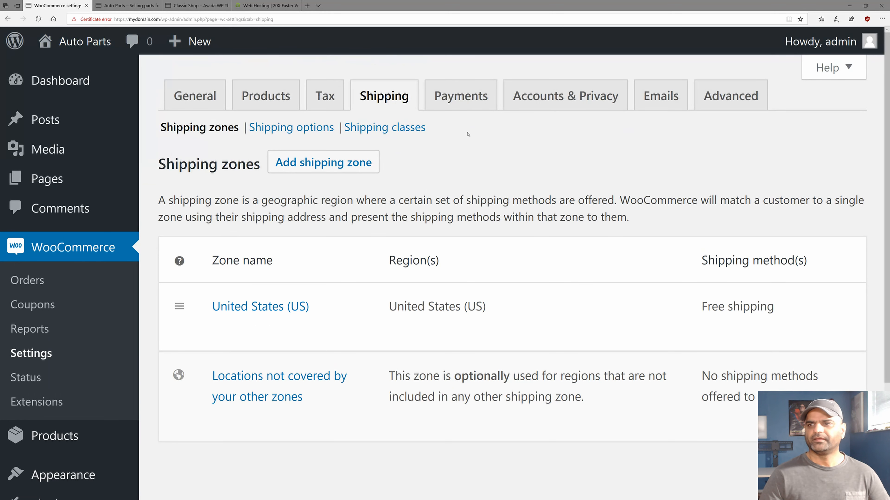
Switch on PayPal under Payments and open its Set up page.
left_click(446, 95)
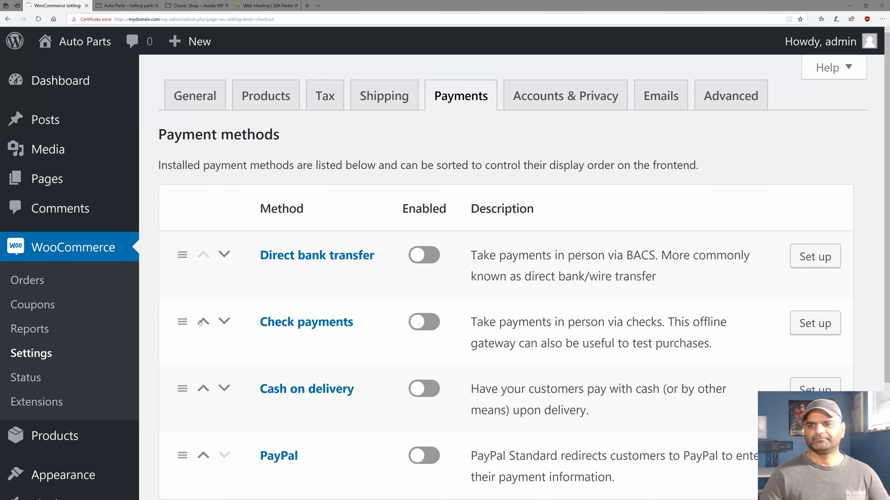
scroll(201, 322, "down", 4)
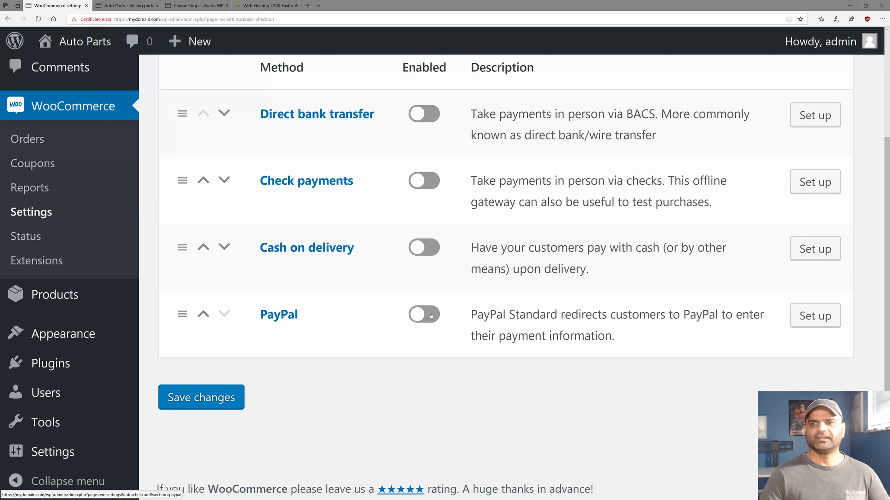
left_click(431, 315)
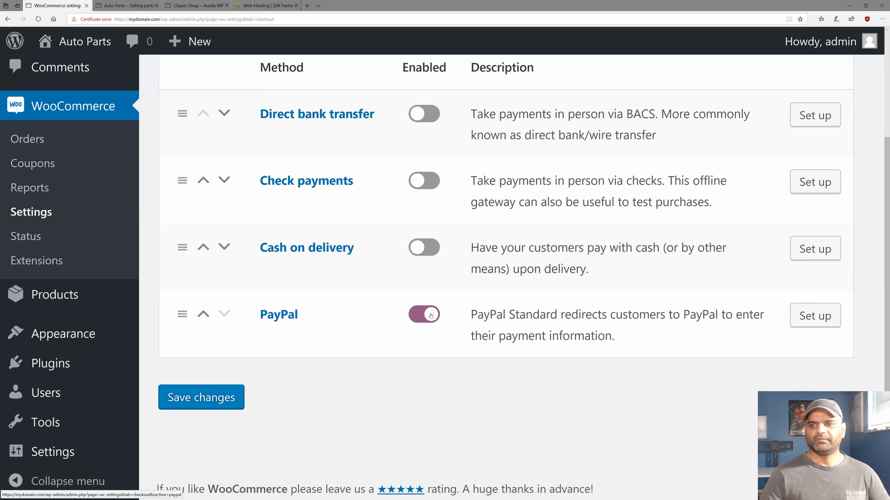
left_click(811, 317)
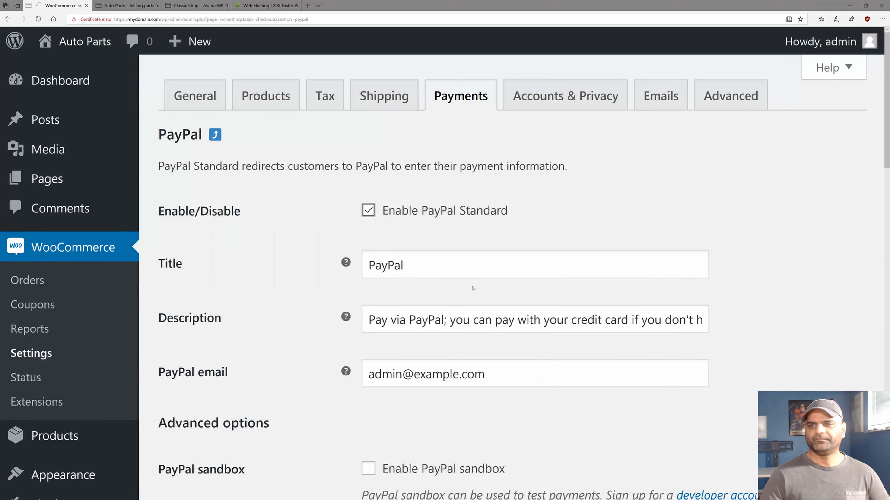
Replace the PayPal email field with the account e-mail address.
left_click(443, 373)
left_click_drag(502, 374, 292, 375)
type("s")
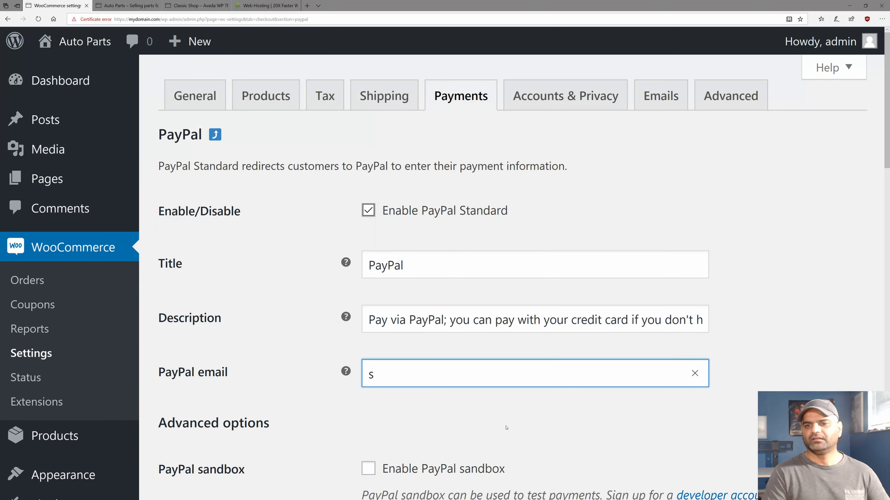
key("BackSpace")
type("you")
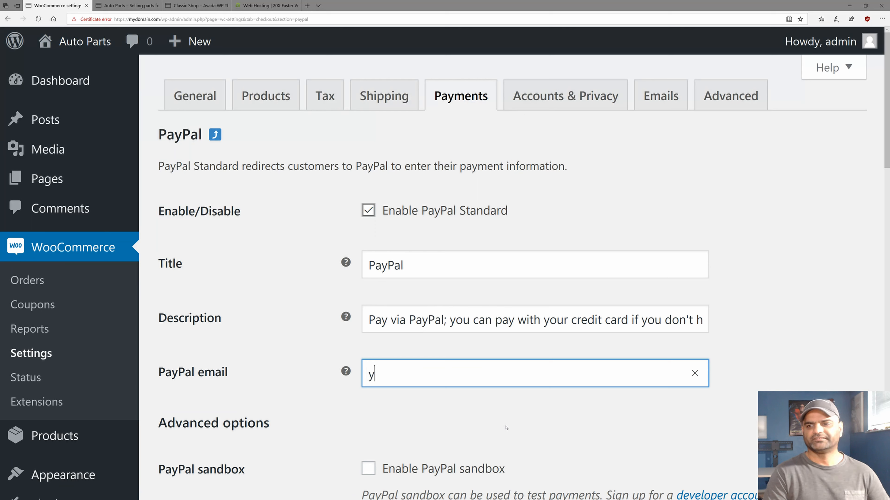
key("BackSpace")
key("BackSpace")
key("BackSpace")
type("admin@example.com")
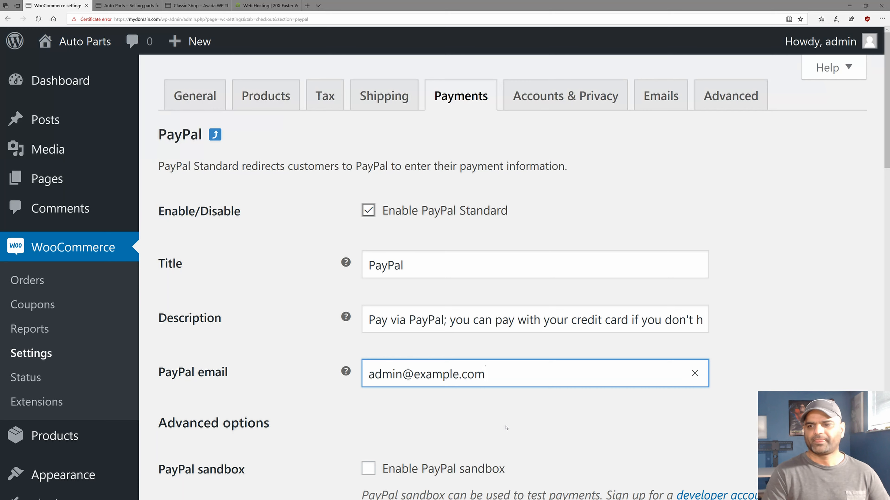
key("Tab")
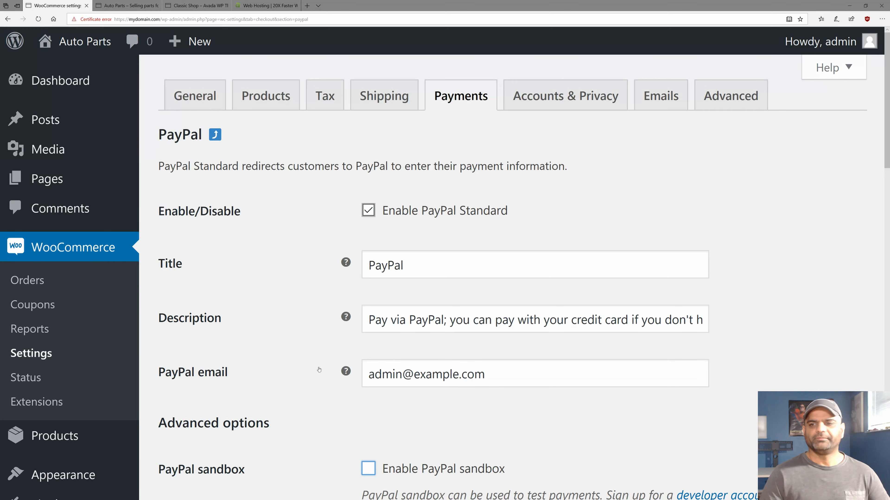
scroll(235, 368, "down", 2)
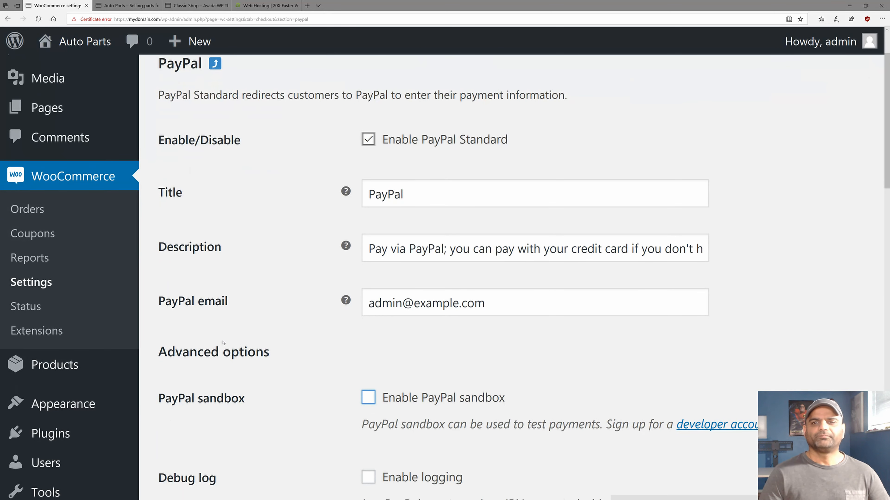
triple_click(390, 302)
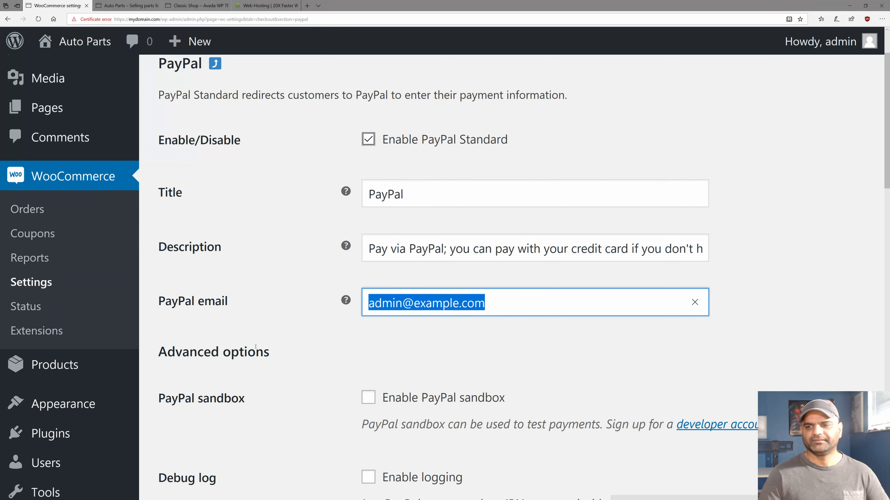
Save the PayPal Standard settings and review the confirmation.
scroll(206, 305, "down", 15)
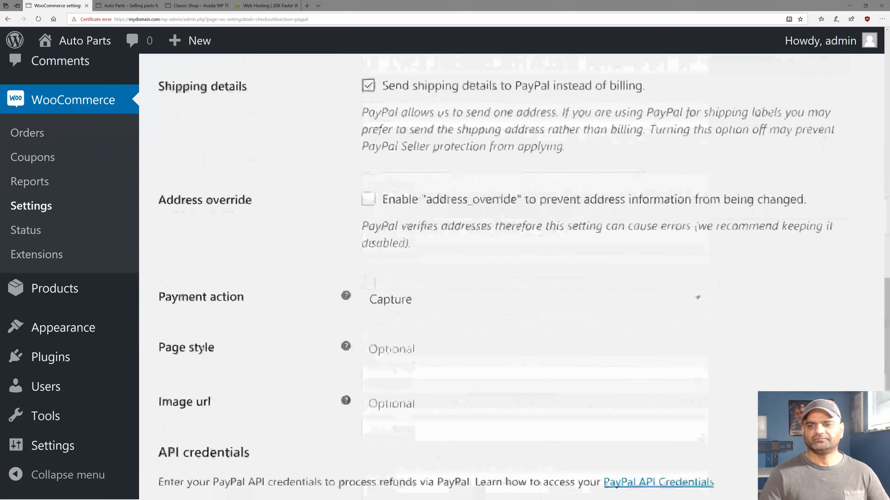
scroll(202, 349, "down", 2)
left_click(200, 412)
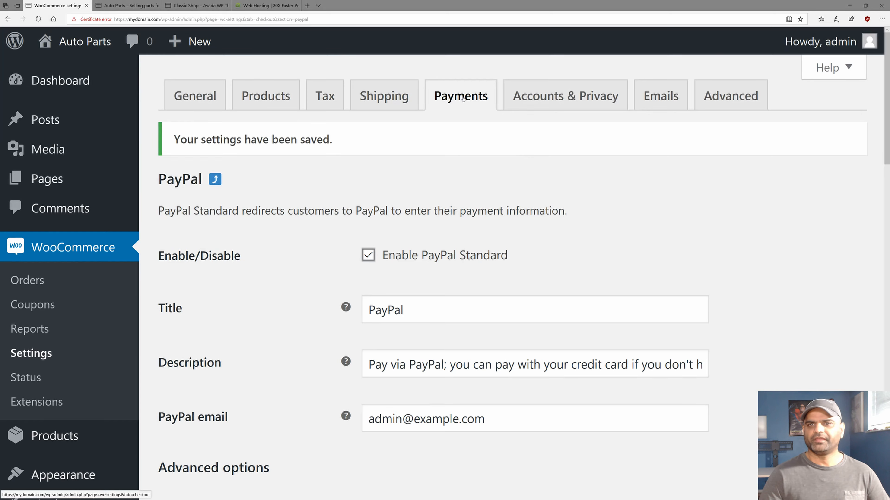
scroll(235, 303, "down", 15)
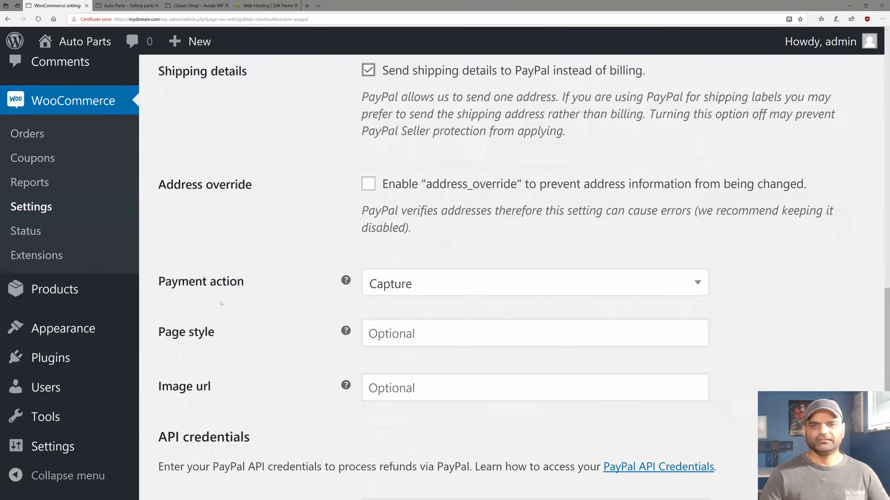
scroll(195, 244, "up", 3)
scroll(195, 244, "up", 5)
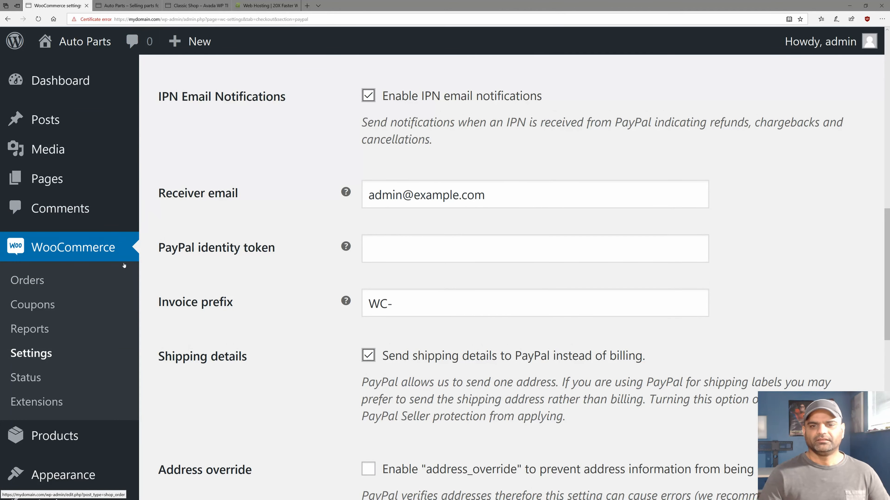
scroll(124, 266, "down", 6)
mouse_move(48, 293)
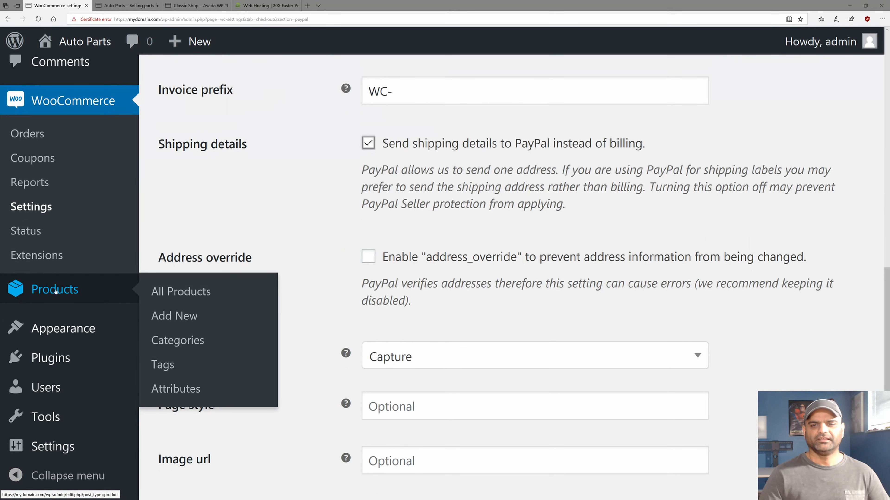
Review the Products > Categories list, then switch to the shop homepage tab.
left_click(169, 345)
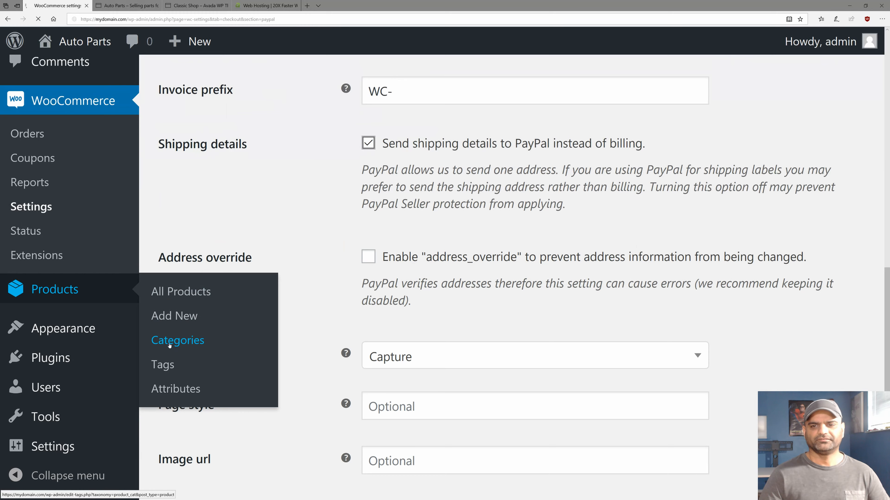
scroll(221, 316, "down", 2)
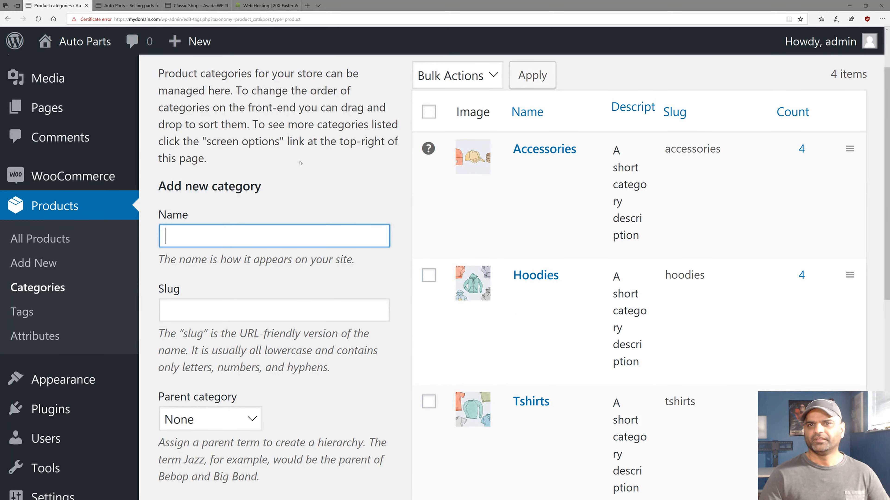
left_click(118, 5)
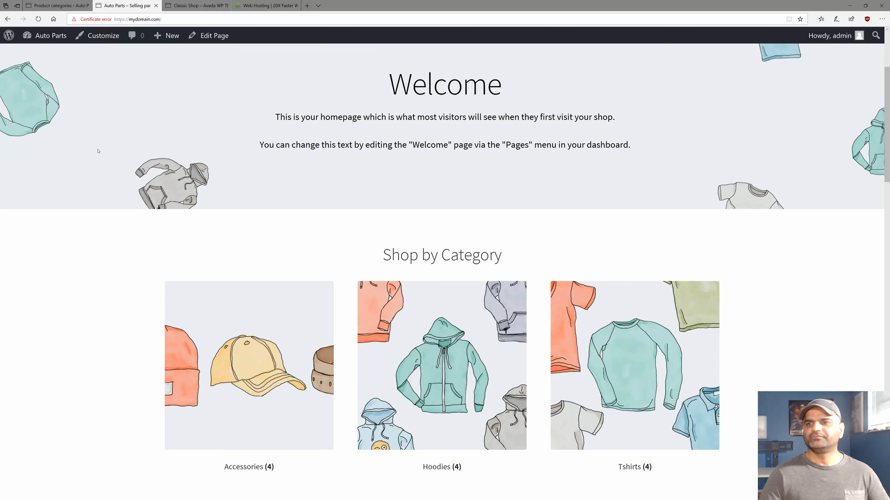
Scroll down to Shop by Category and open the Accessories category.
scroll(98, 151, "down", 2)
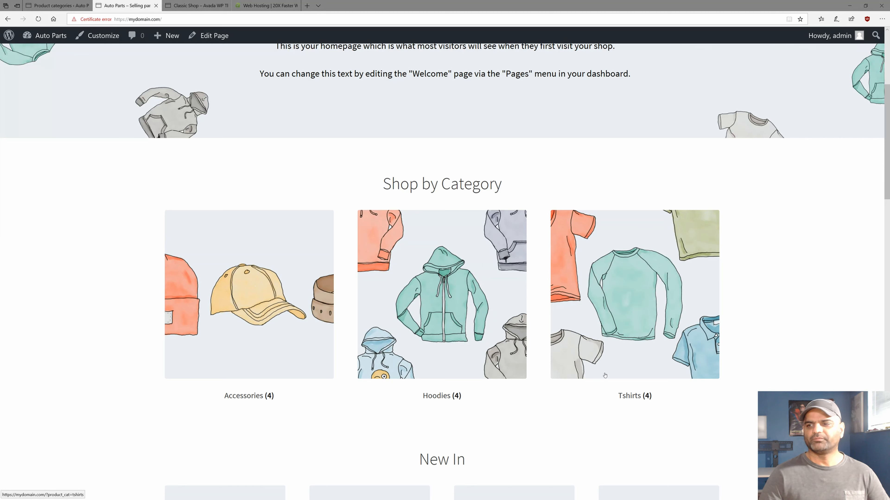
left_click(263, 265)
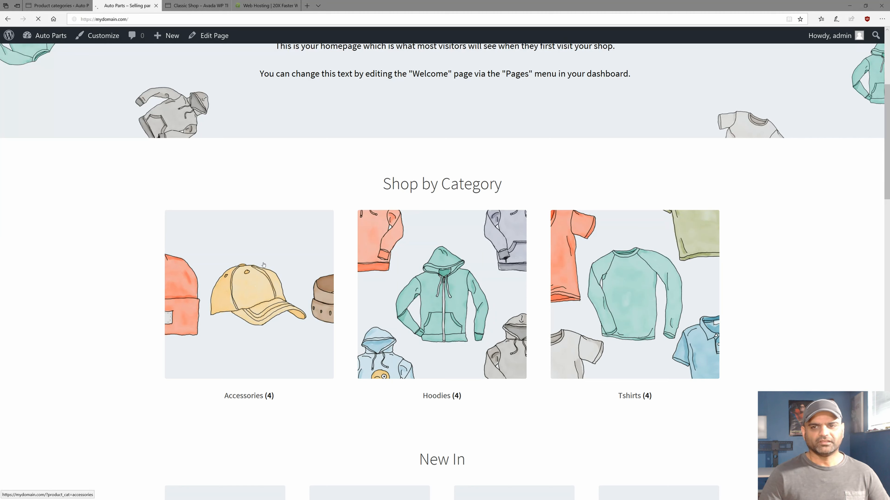
scroll(233, 234, "down", 4)
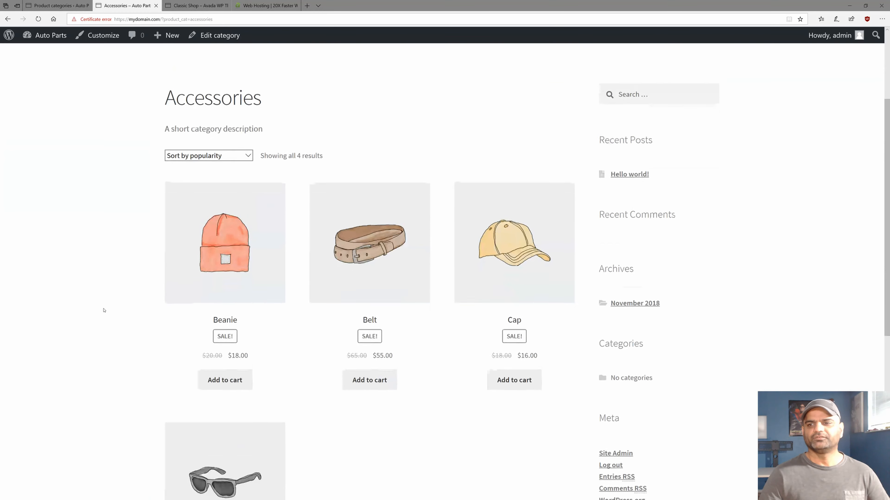
scroll(448, 387, "down", 4)
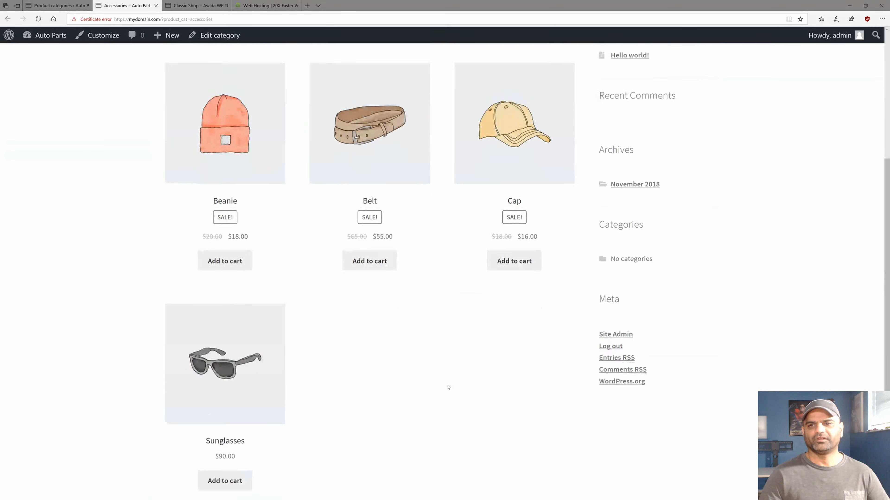
scroll(447, 387, "up", 2)
left_click(196, 181)
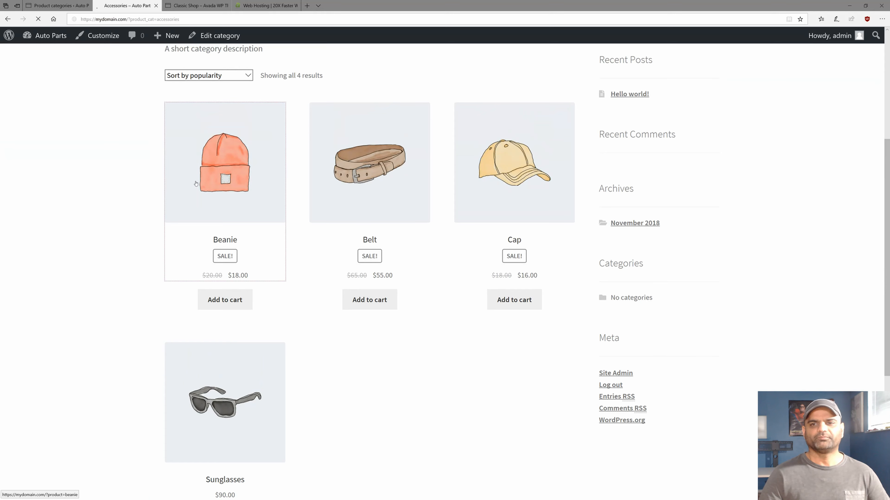
scroll(109, 278, "down", 2)
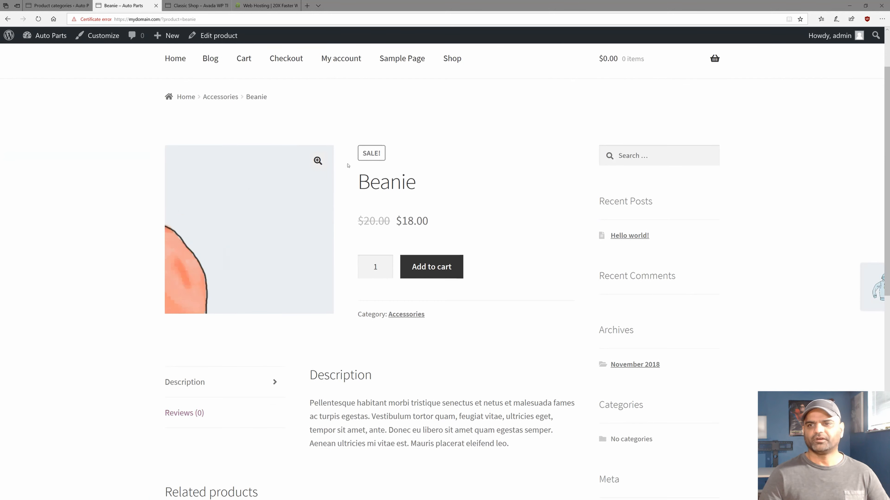
scroll(326, 270, "down", 4)
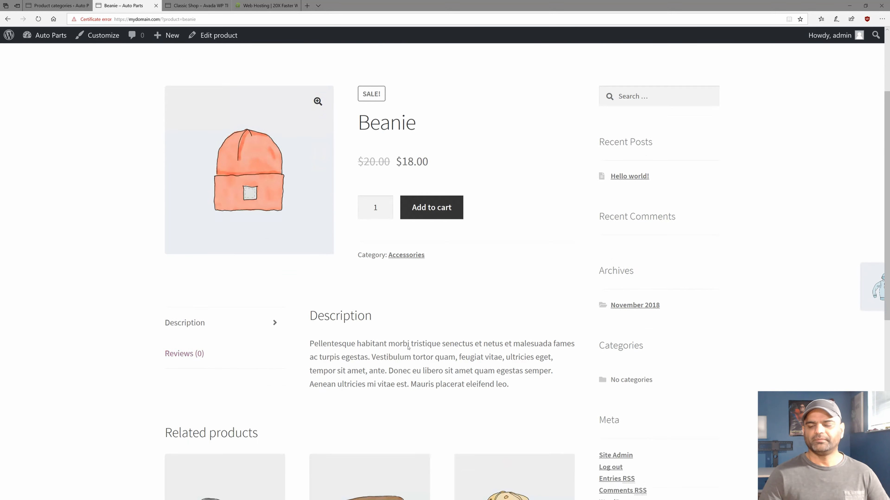
scroll(326, 270, "up", 4)
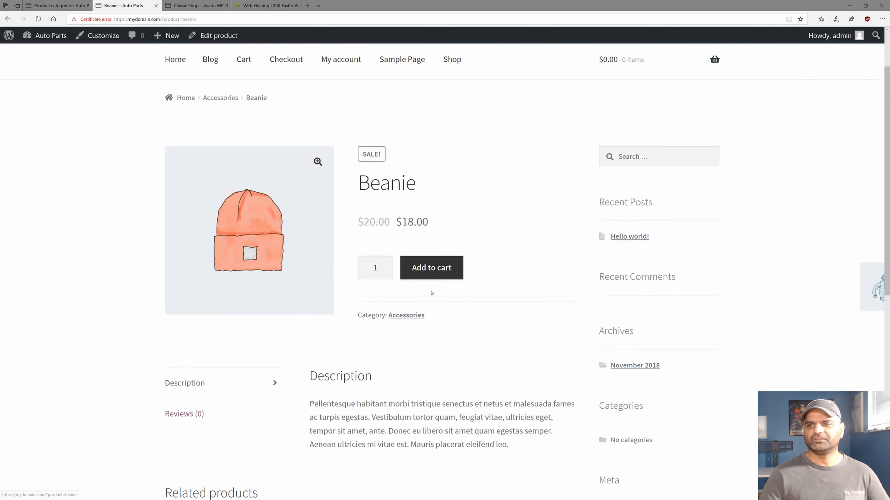
scroll(429, 293, "down", 2)
scroll(428, 293, "down", 4)
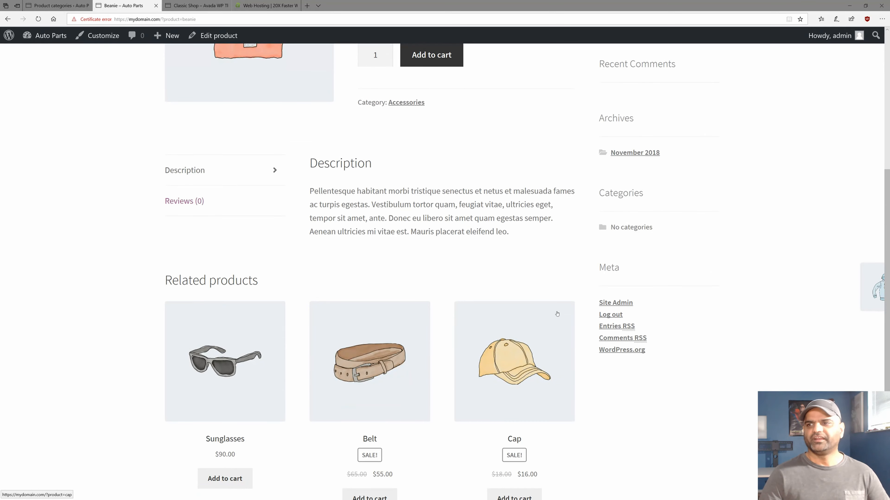
scroll(546, 303, "up", 8)
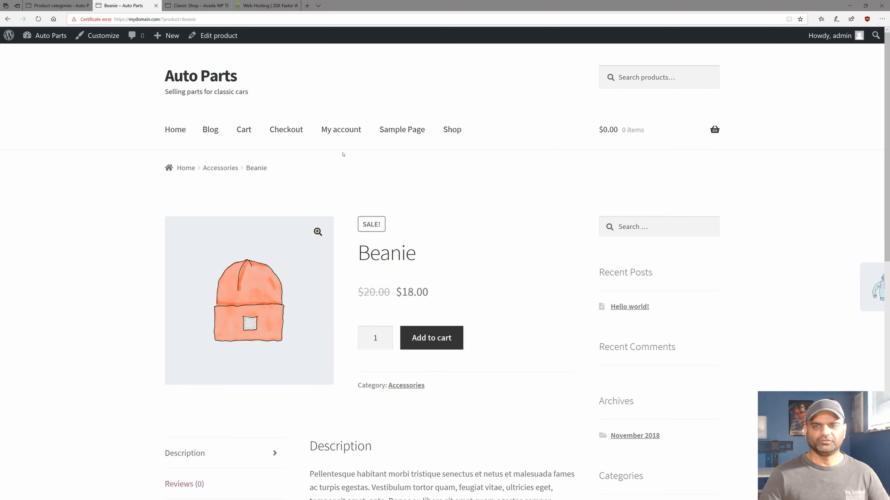
mouse_move(649, 135)
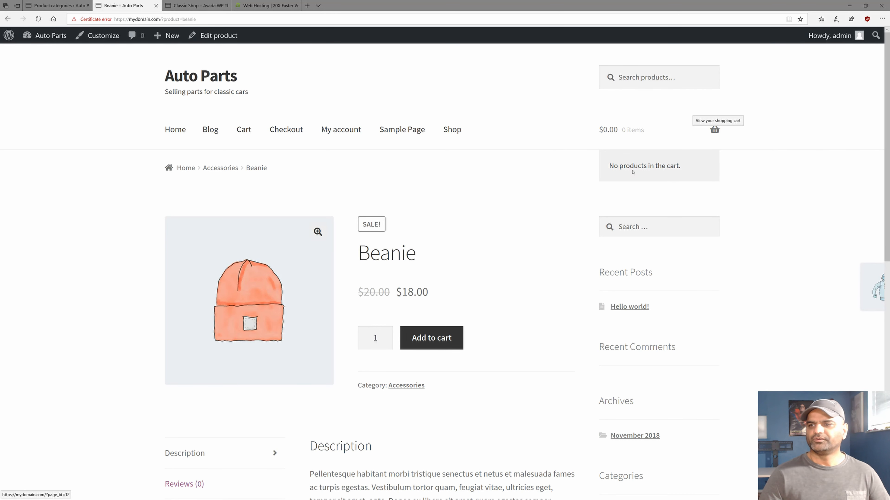
scroll(542, 262, "down", 1)
scroll(526, 255, "up", 1)
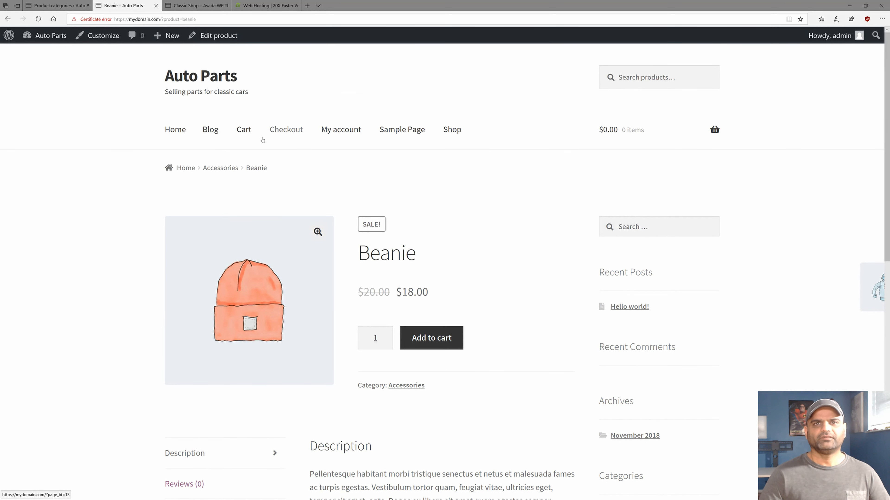
scroll(652, 260, "down", 2)
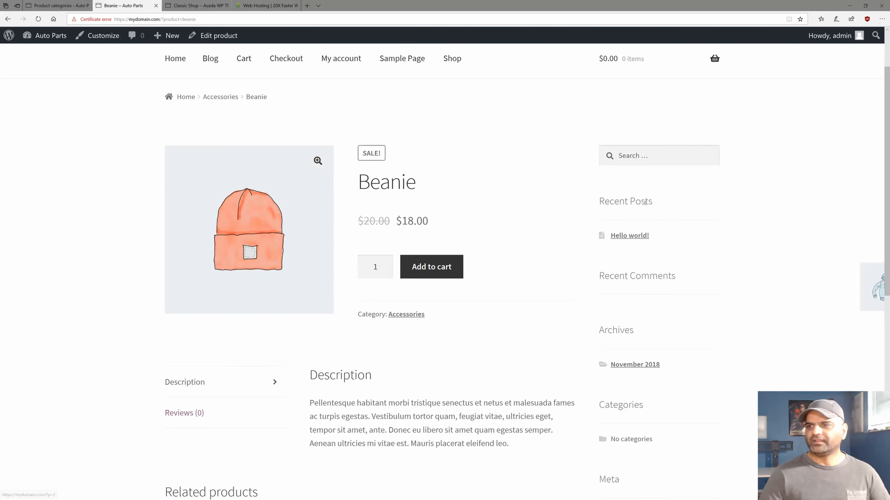
scroll(643, 196, "down", 4)
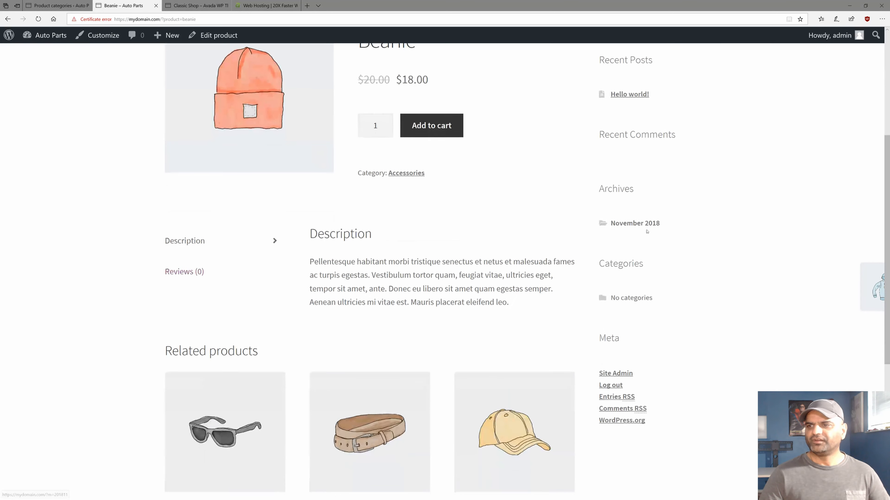
scroll(643, 357, "down", 2)
scroll(641, 295, "up", 2)
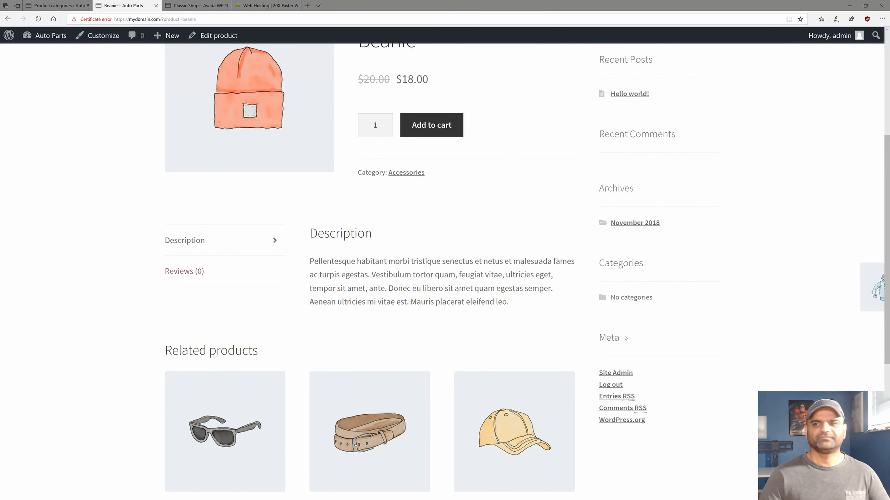
double_click(608, 338)
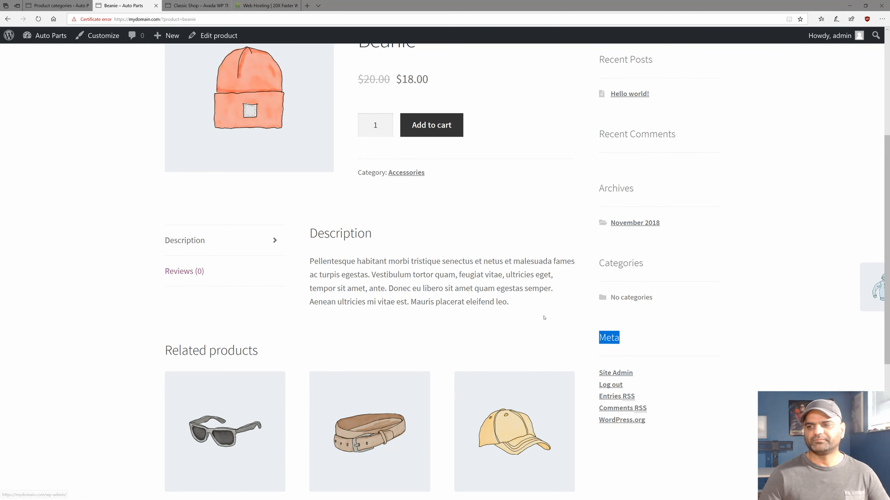
scroll(537, 309, "up", 6)
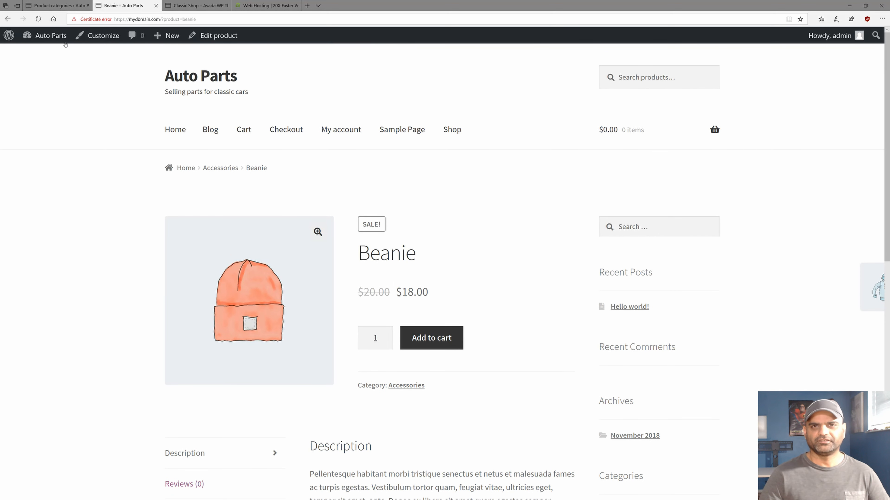
Create a menu named 'main' assigned to the Primary Menu location and save it.
left_click(41, 5)
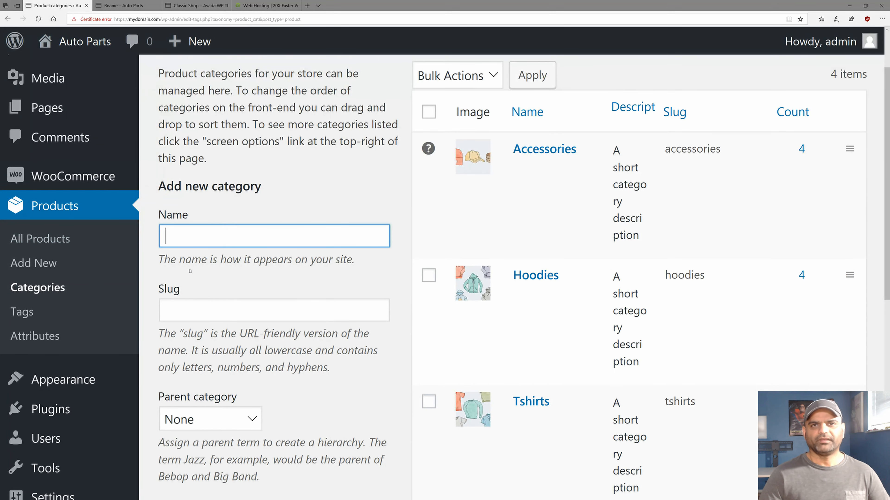
scroll(79, 299, "down", 2)
scroll(79, 299, "down", 6)
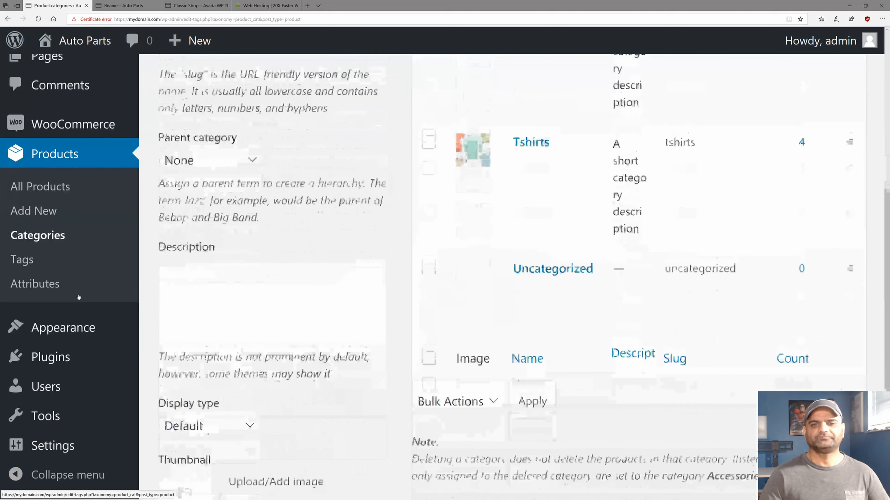
mouse_move(65, 332)
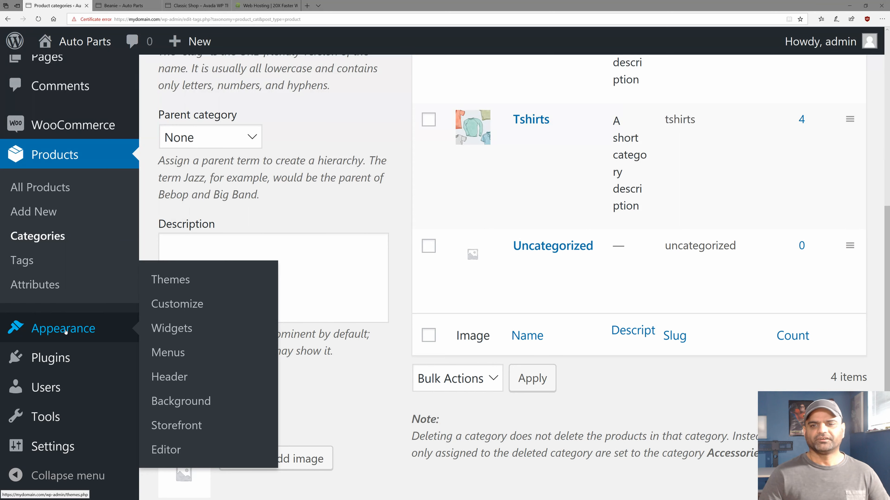
left_click(167, 354)
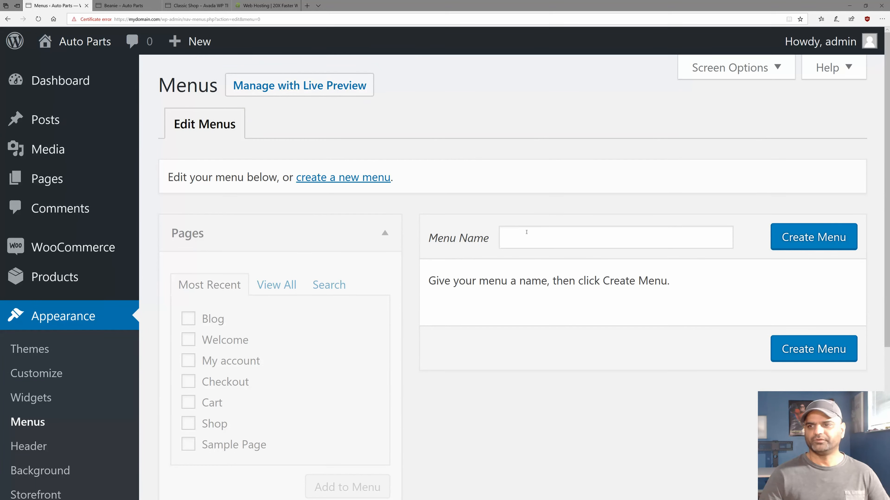
left_click(526, 232)
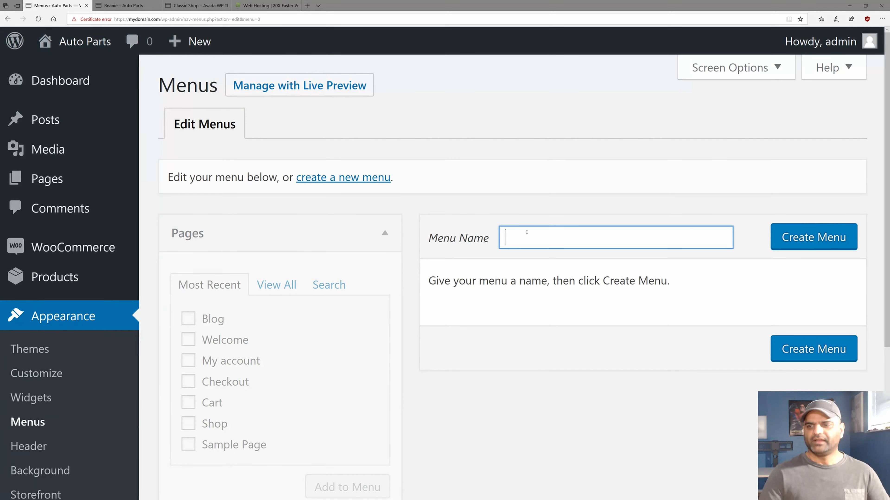
type("main")
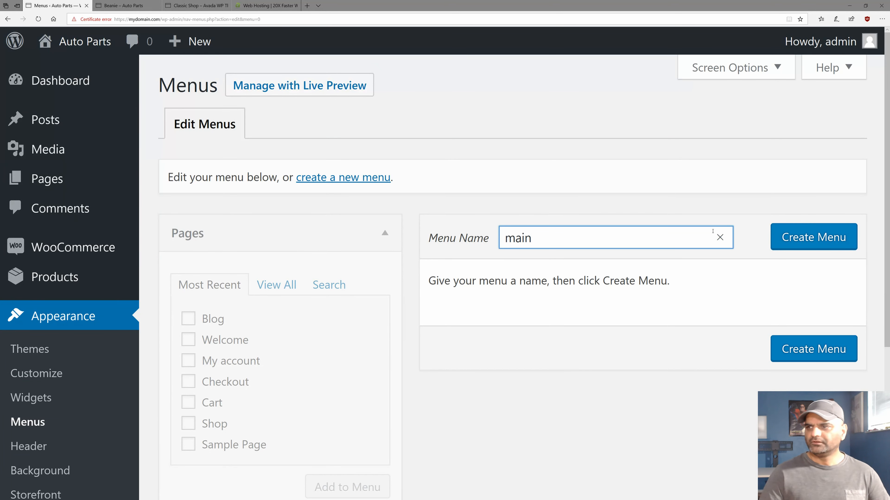
left_click(787, 237)
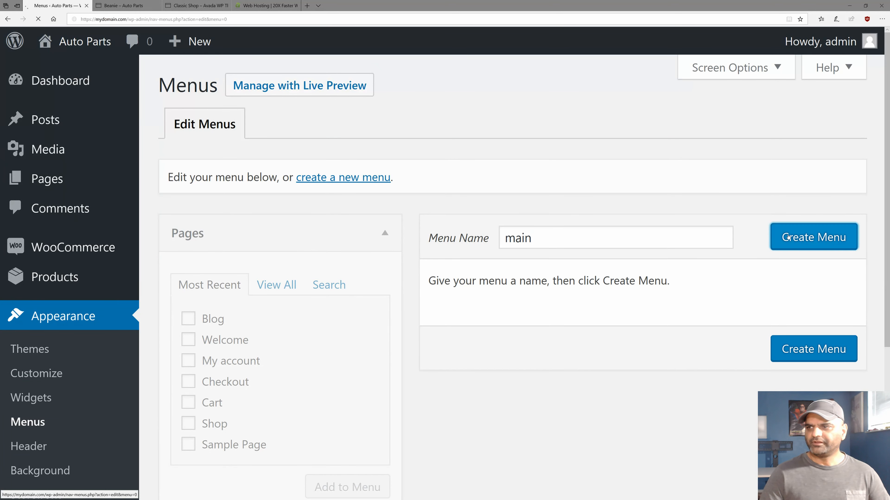
scroll(464, 324, "down", 1)
scroll(464, 325, "down", 3)
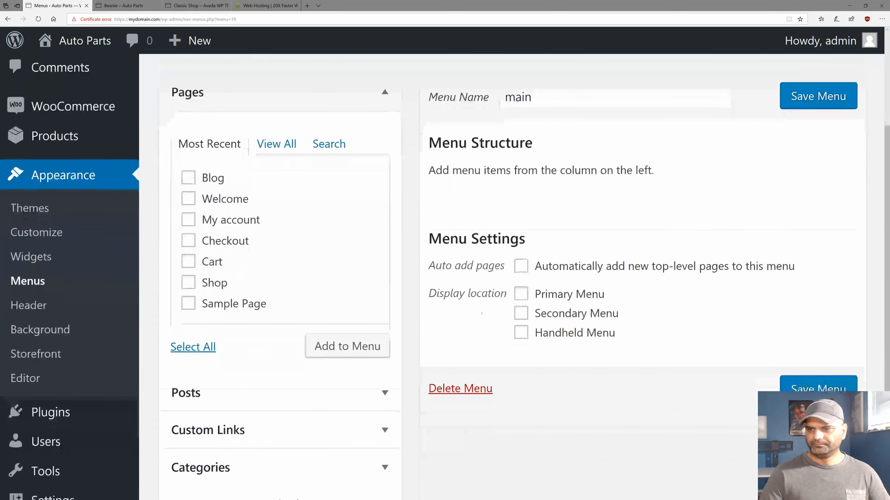
left_click(522, 296)
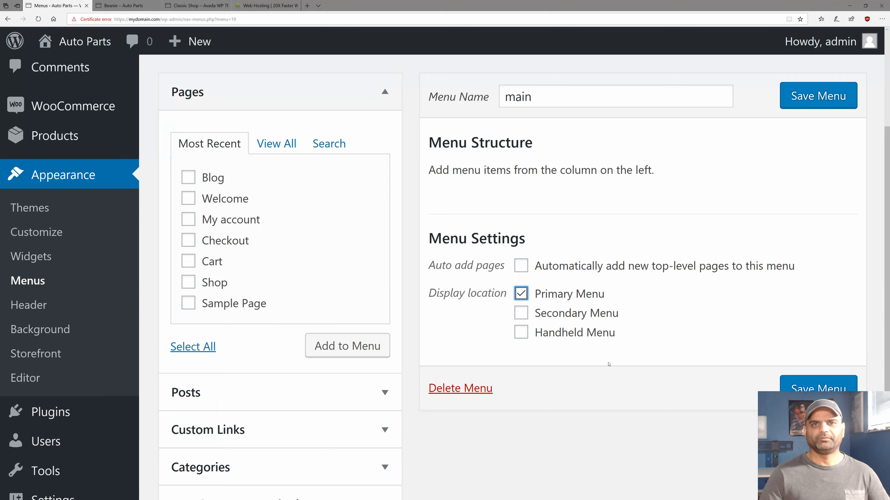
left_click(801, 389)
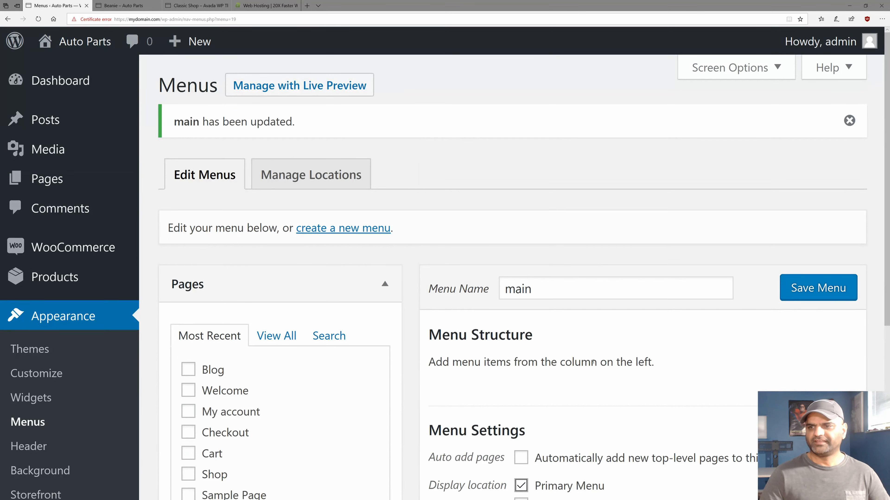
Add the Blog and Shop pages to the main menu and save it.
scroll(592, 363, "down", 4)
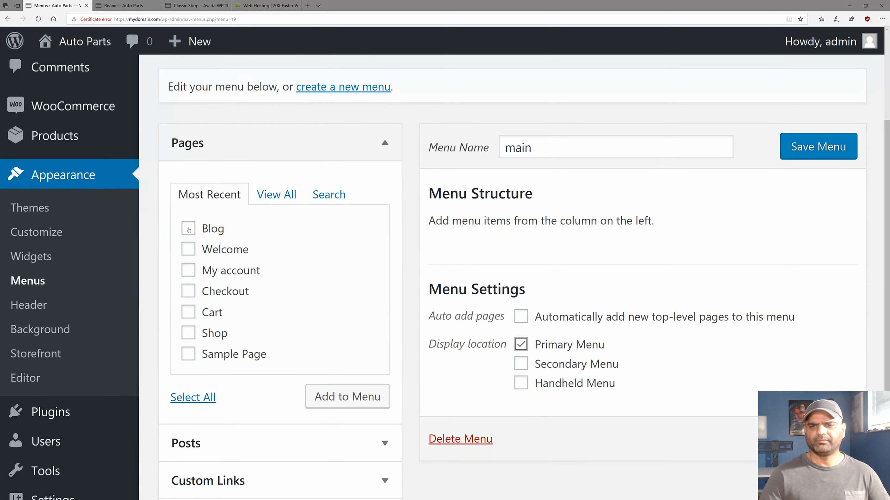
left_click(188, 229)
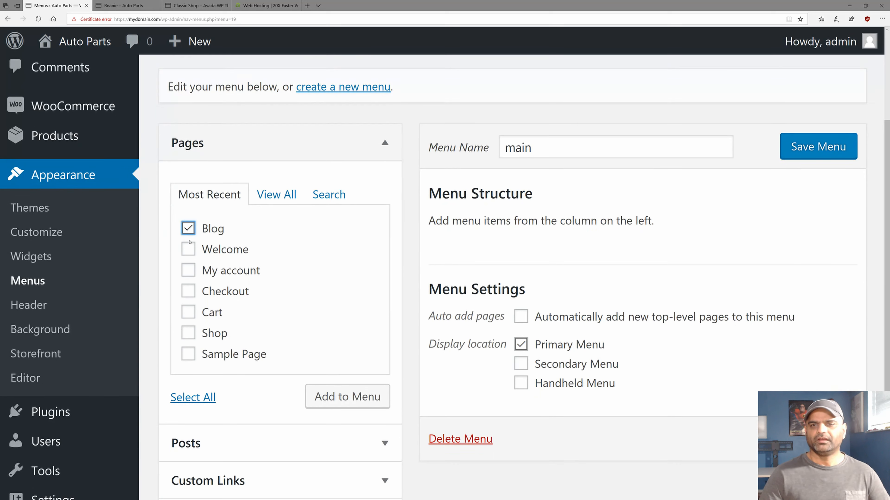
left_click(188, 334)
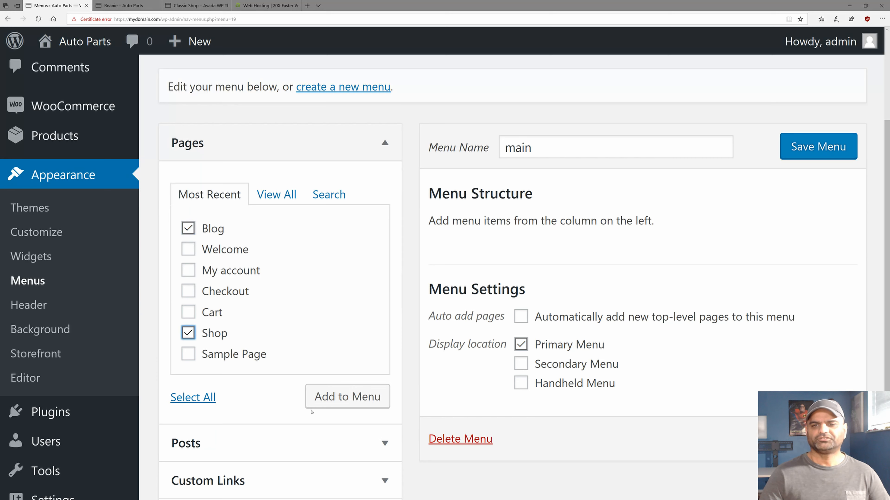
left_click(337, 396)
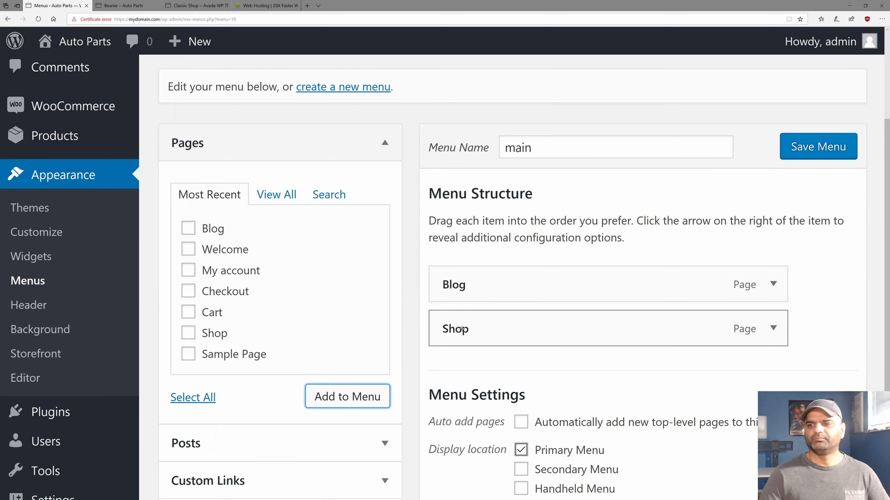
left_click(792, 147)
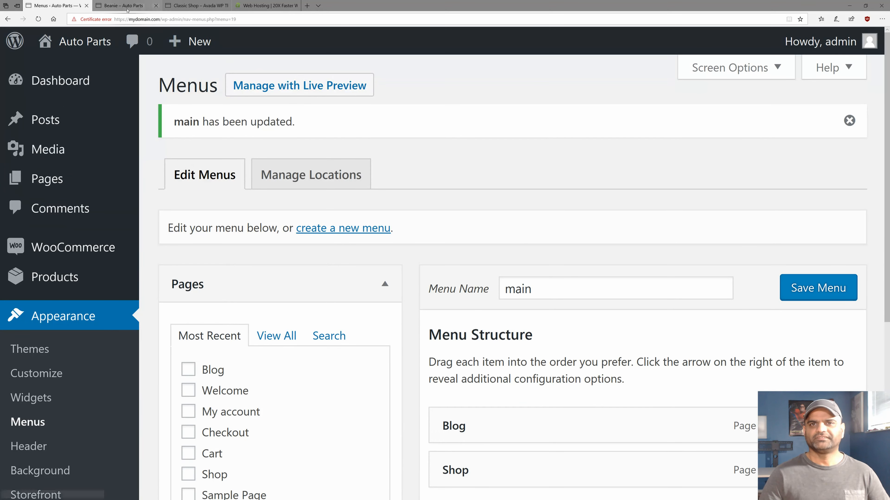
left_click(127, 6)
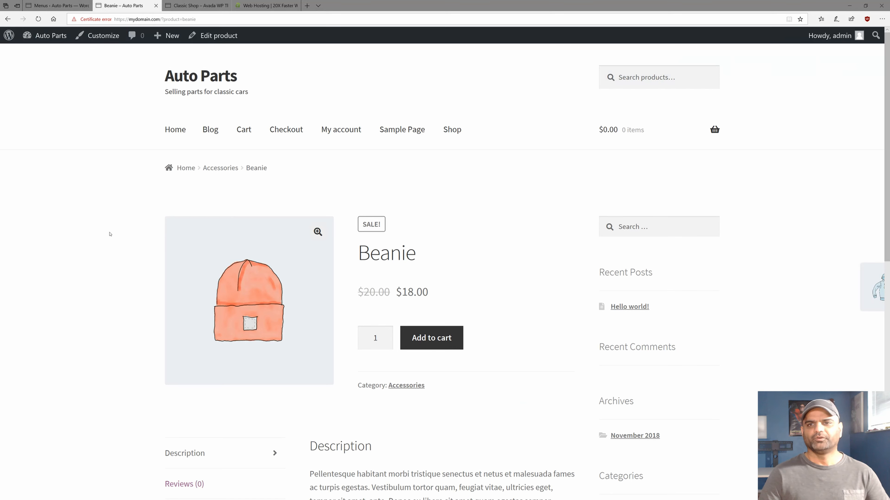
key("F5")
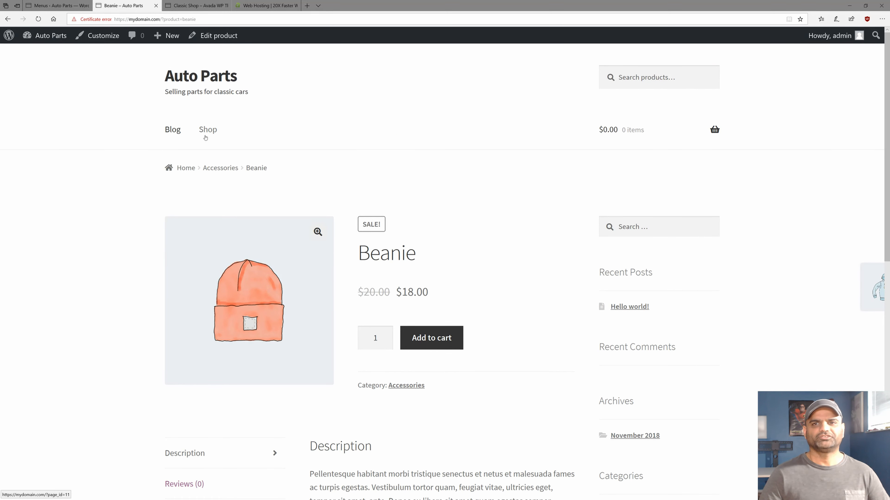
left_click(173, 130)
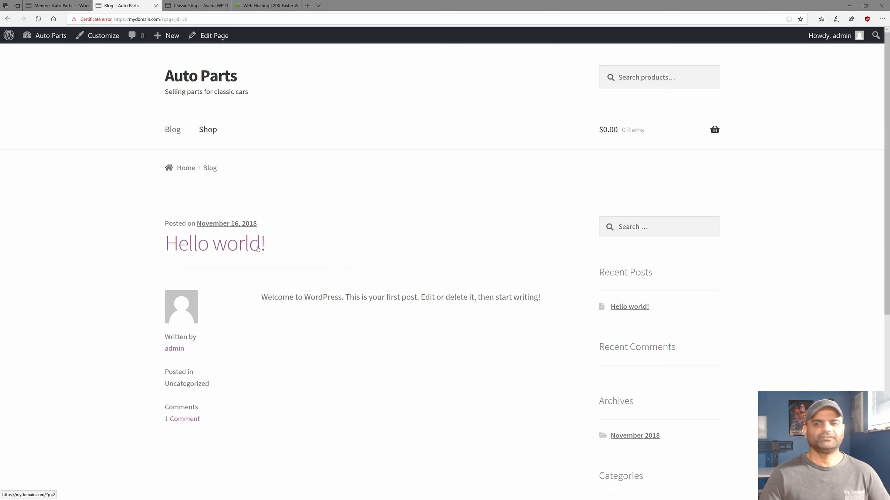
left_click(208, 131)
scroll(315, 270, "down", 5)
scroll(325, 262, "down", 10)
scroll(326, 262, "up", 15)
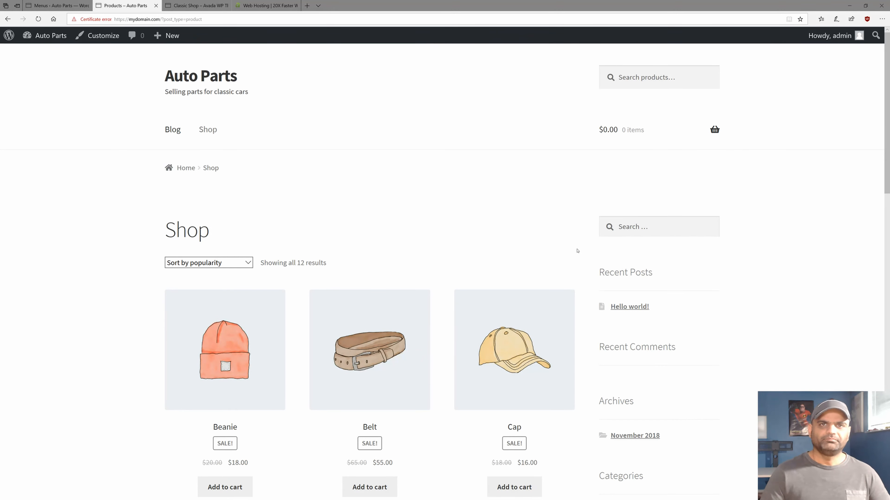
Open Appearance > Widgets and remove the default Sidebar widgets, starting with Meta.
left_click(57, 5)
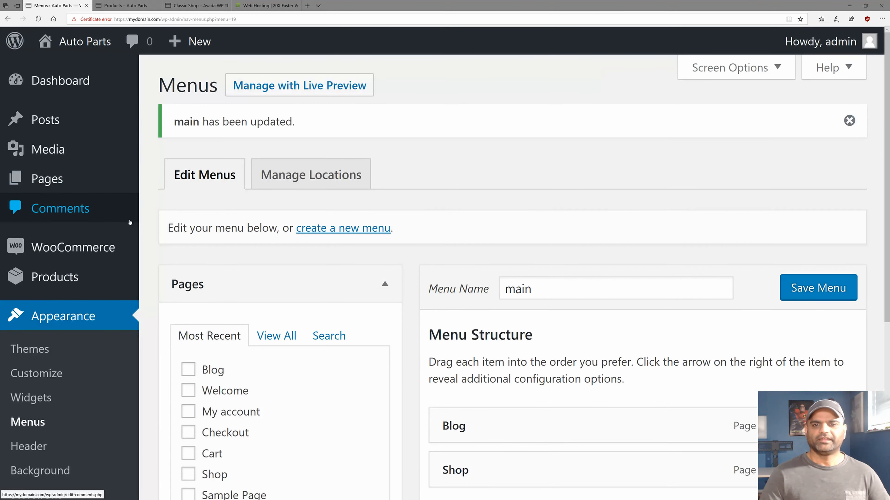
scroll(106, 218, "down", 4)
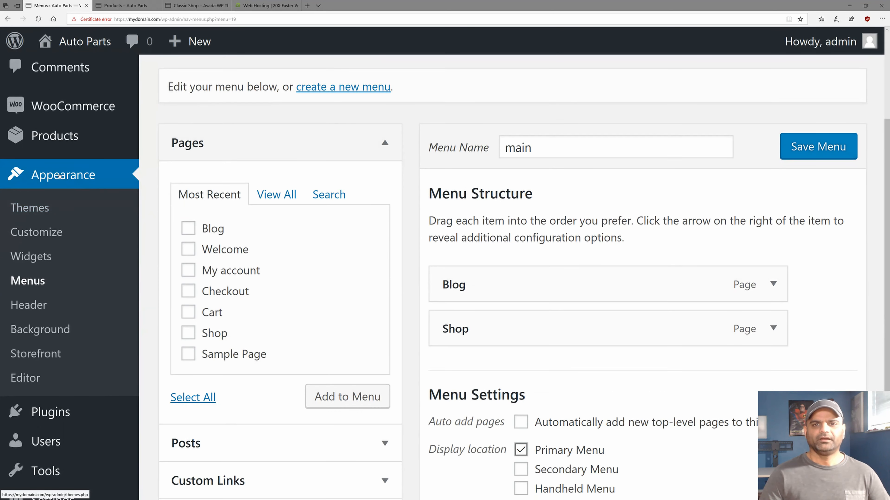
left_click(19, 257)
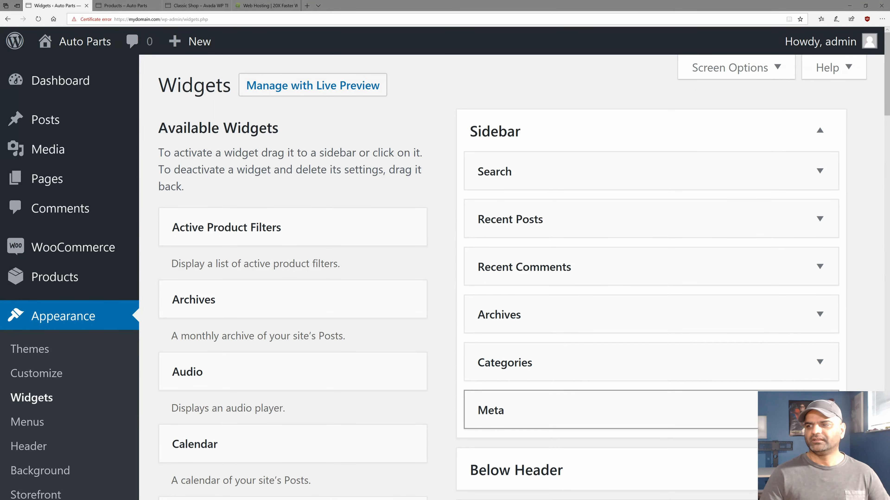
left_click(819, 410)
scroll(745, 380, "down", 5)
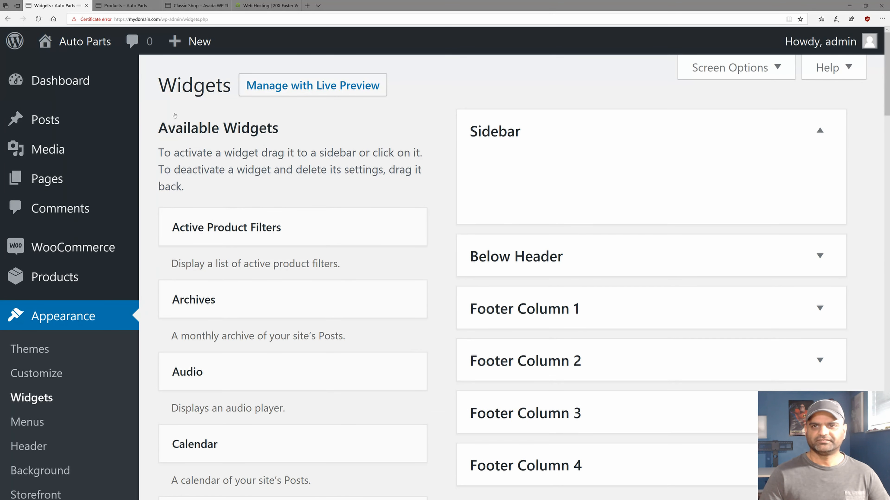
triple_click(172, 85)
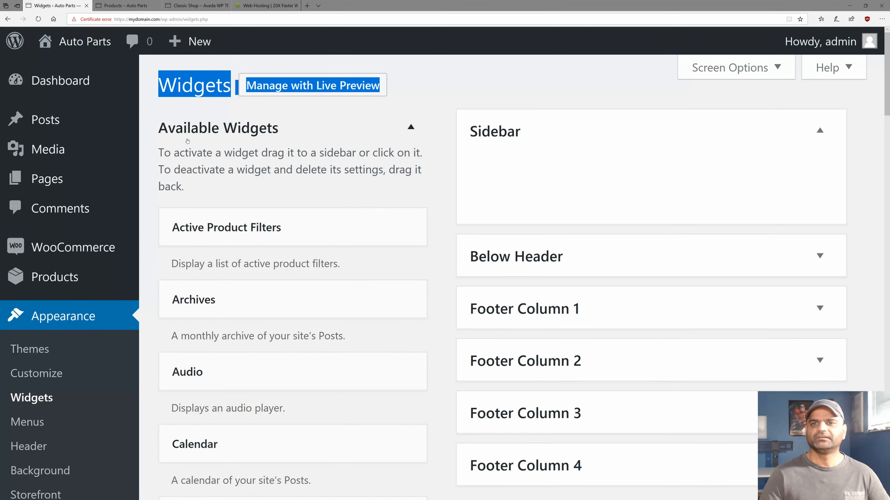
scroll(189, 170, "down", 10)
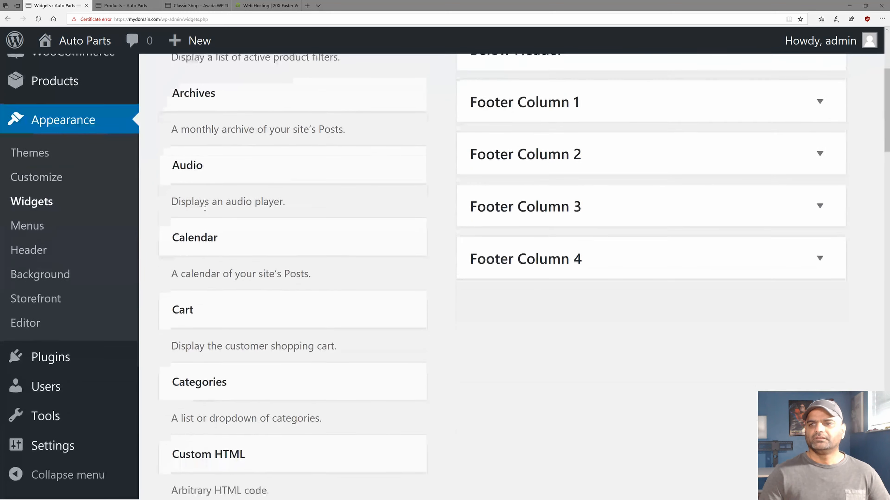
scroll(205, 211, "down", 10)
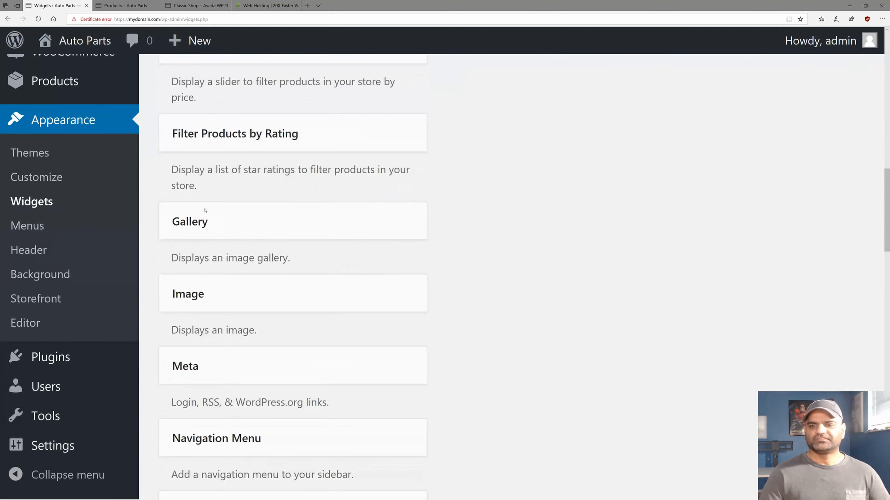
scroll(205, 211, "down", 4)
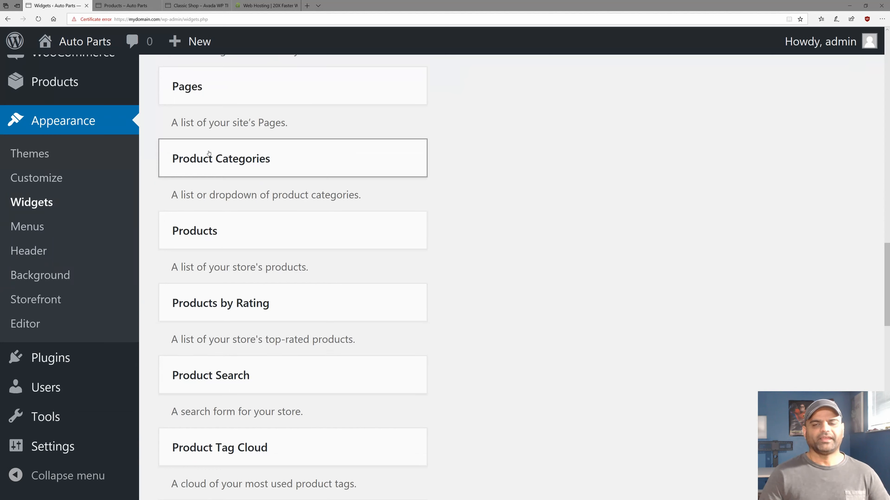
Add a Product Categories widget to the Sidebar with Hide empty categories ticked.
left_click(206, 159)
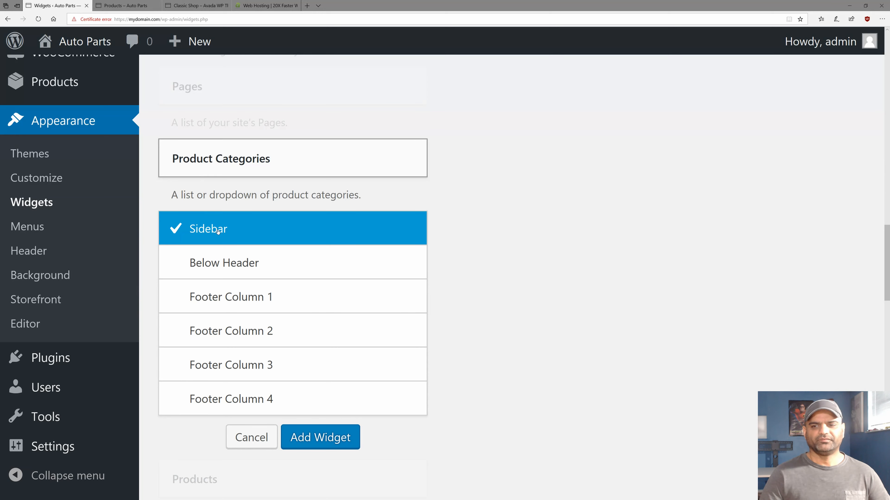
left_click(301, 437)
scroll(492, 289, "down", 2)
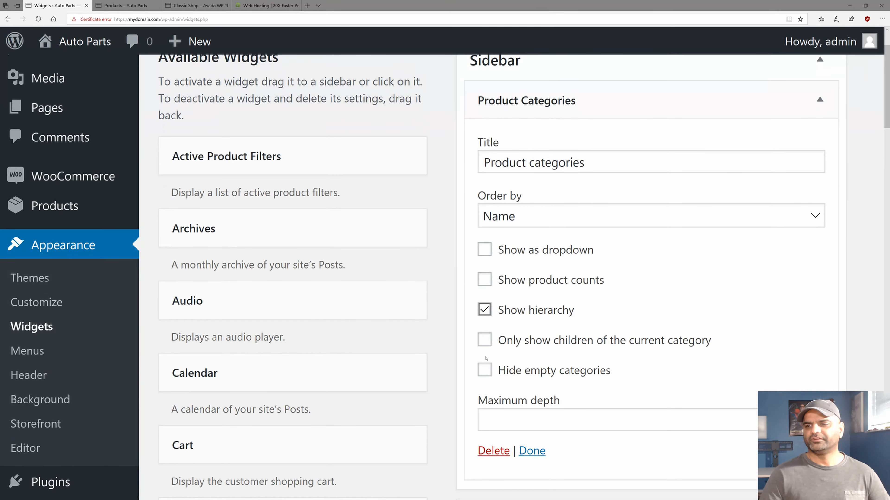
left_click(486, 370)
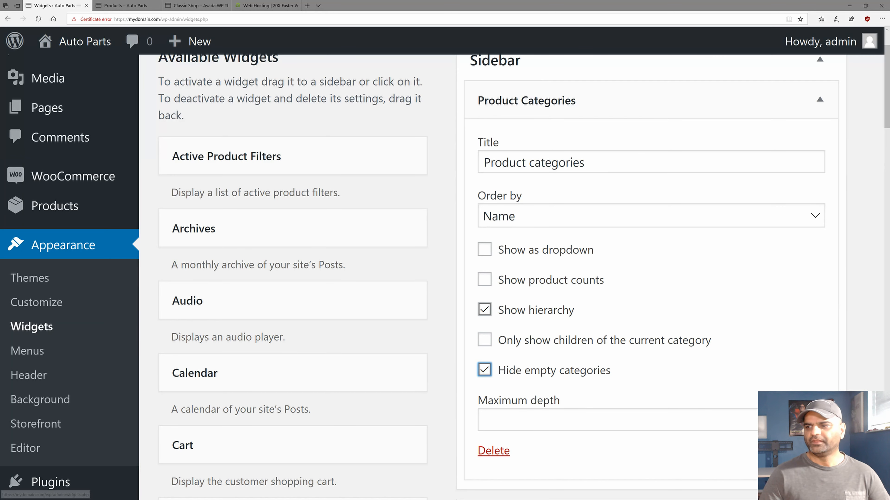
scroll(738, 389, "up", 2)
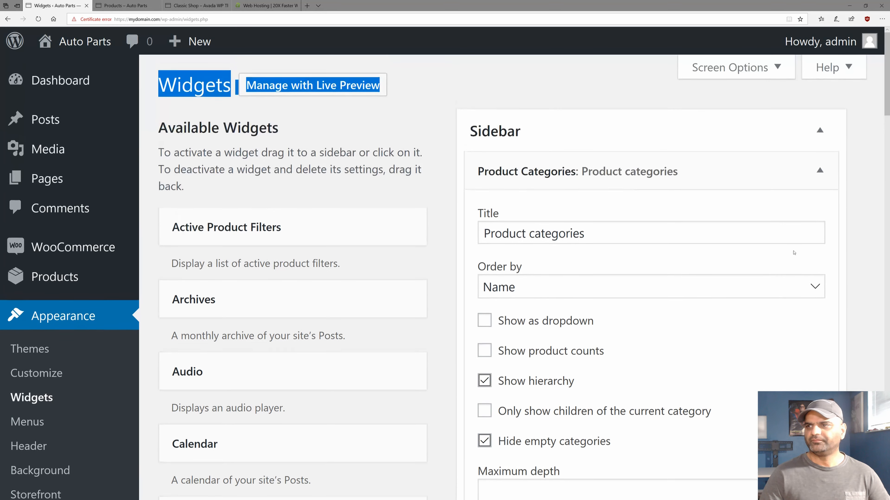
left_click(820, 170)
scroll(246, 380, "down", 15)
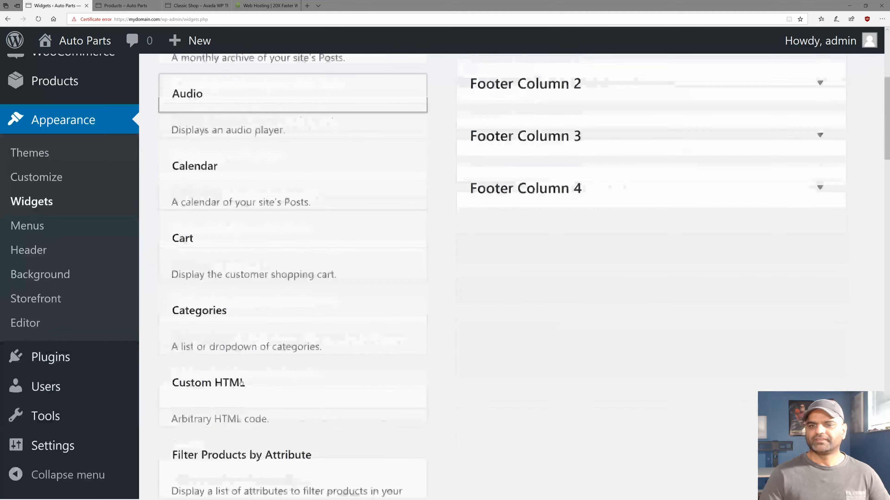
scroll(243, 379, "down", 10)
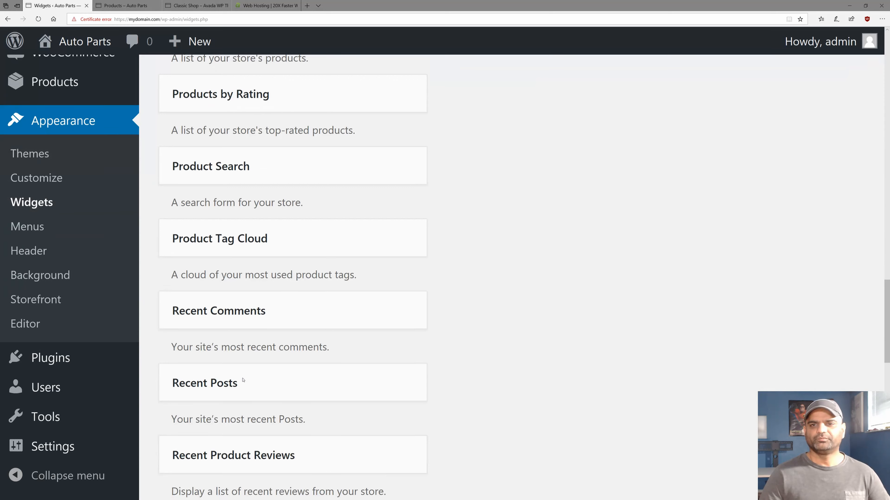
Add Recent Viewed Products to the Sidebar, set it to show 5 products, save and collapse it.
scroll(243, 380, "down", 6)
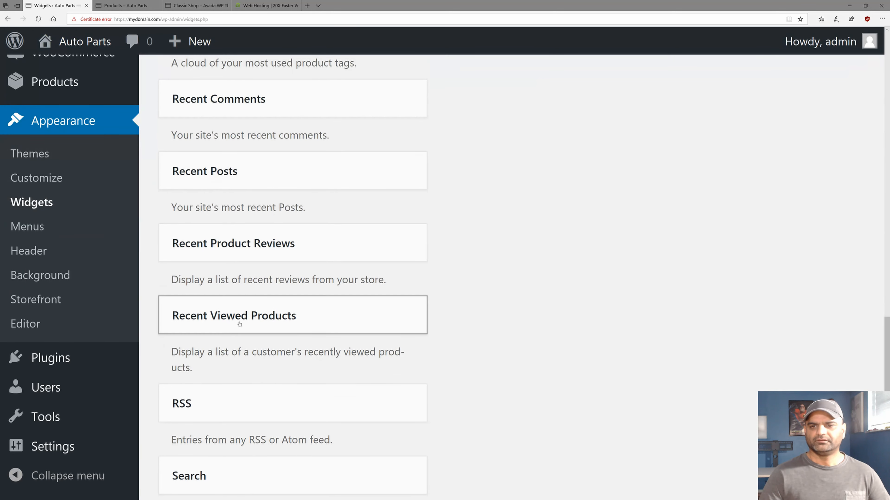
left_click(247, 249)
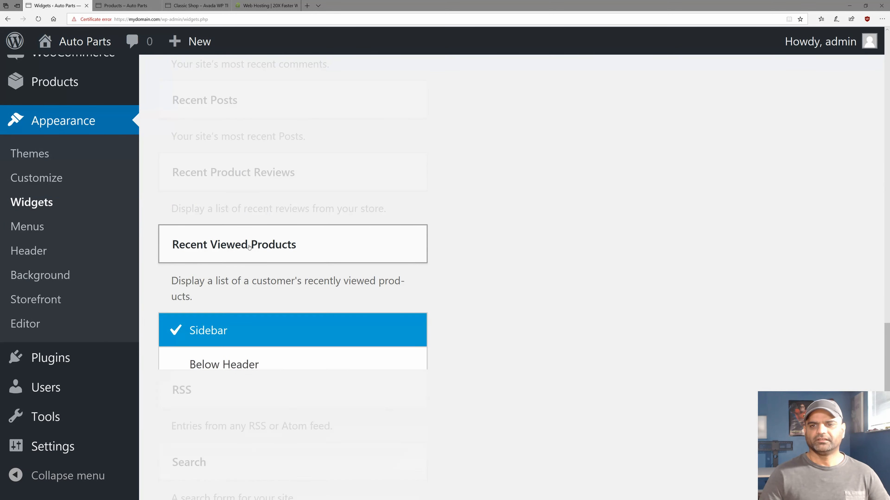
scroll(258, 331, "down", 5)
left_click(319, 320)
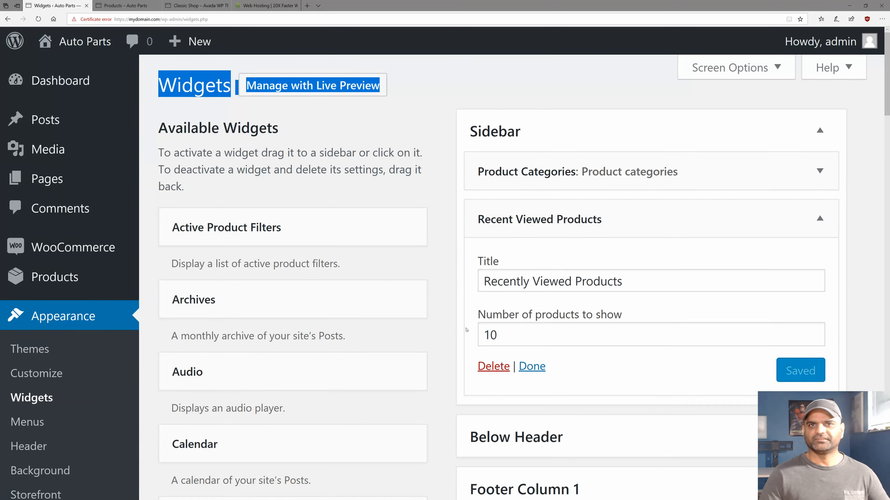
double_click(513, 337)
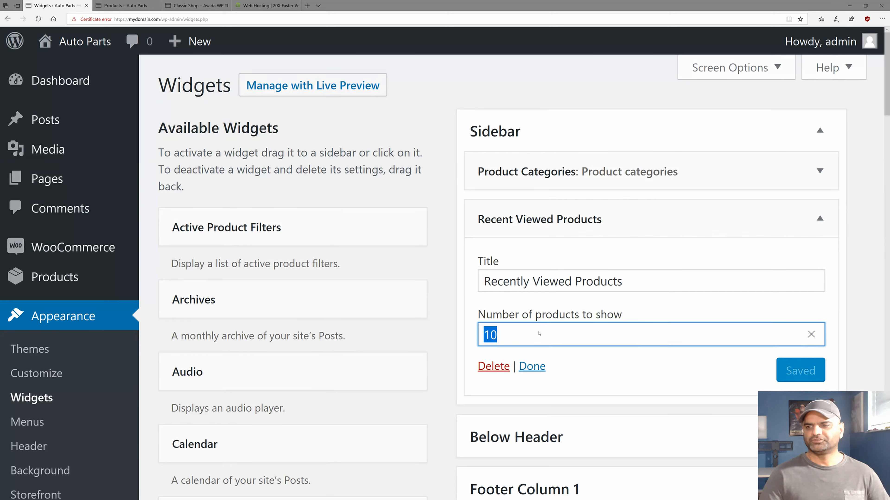
type("5")
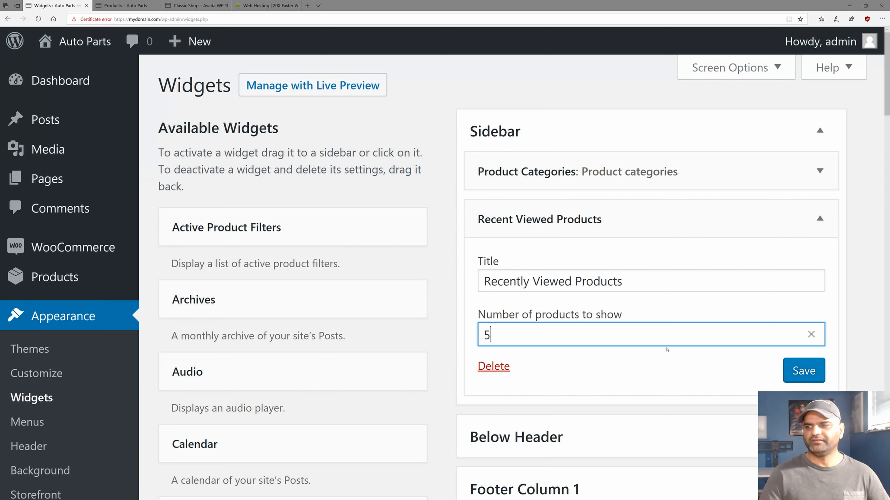
left_click(787, 370)
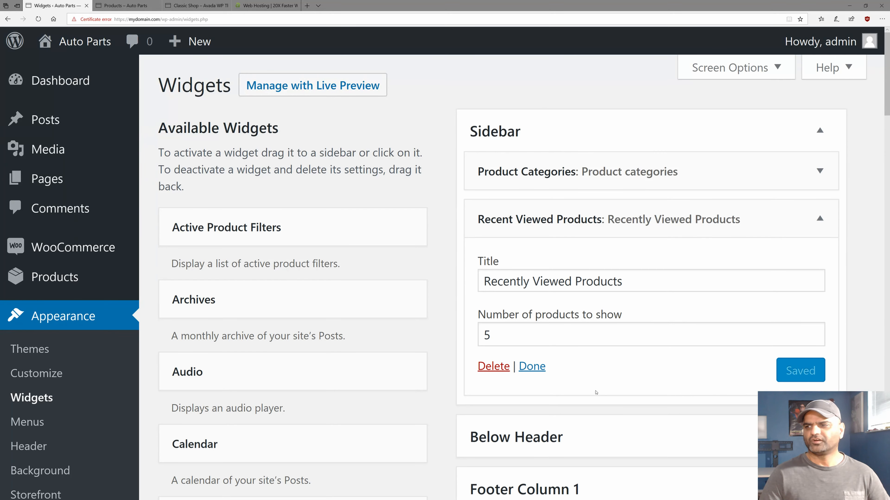
left_click(821, 218)
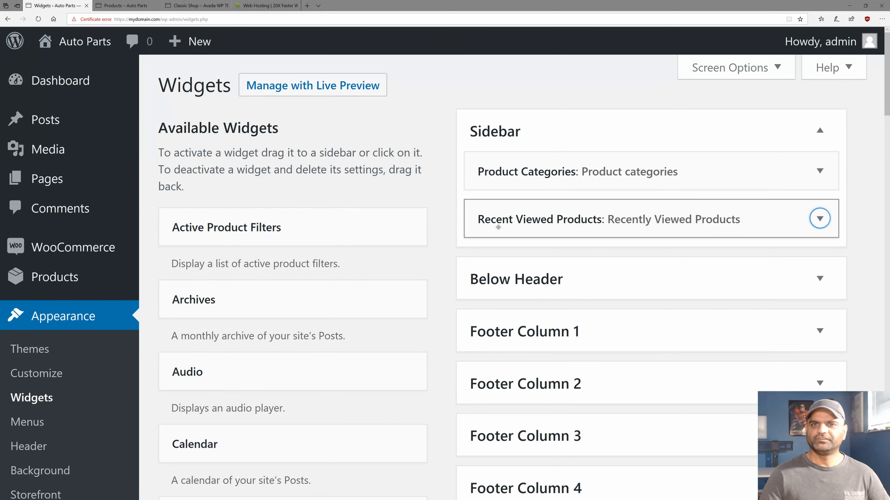
Reload the shop page and highlight the Product categories heading and its listed categories in the sidebar.
left_click(124, 5)
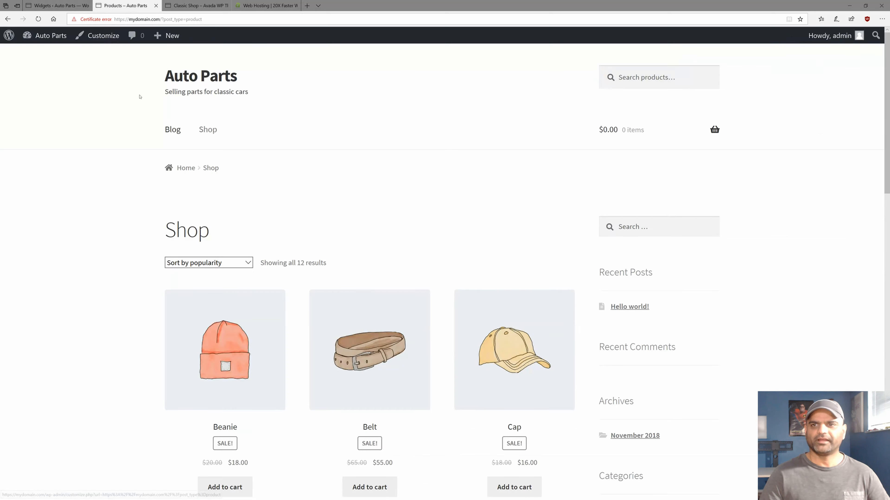
left_click(638, 226)
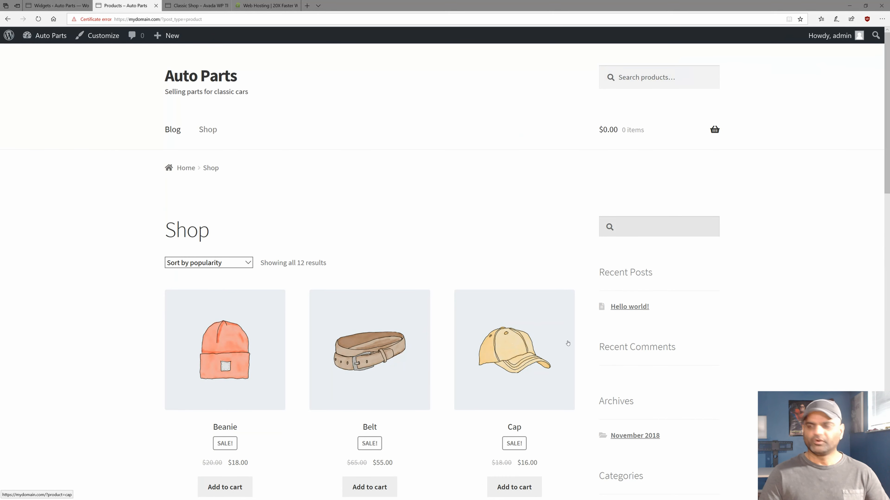
key("F5")
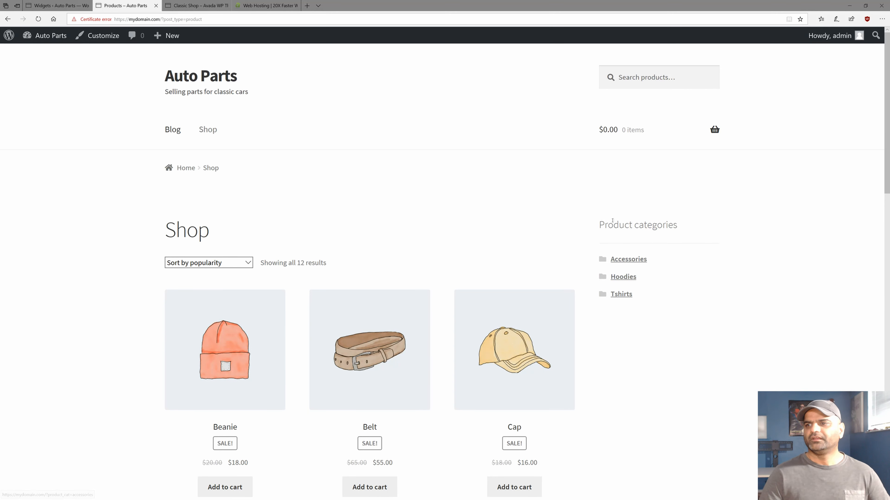
left_click_drag(598, 225, 676, 225)
left_click_drag(643, 299, 612, 267)
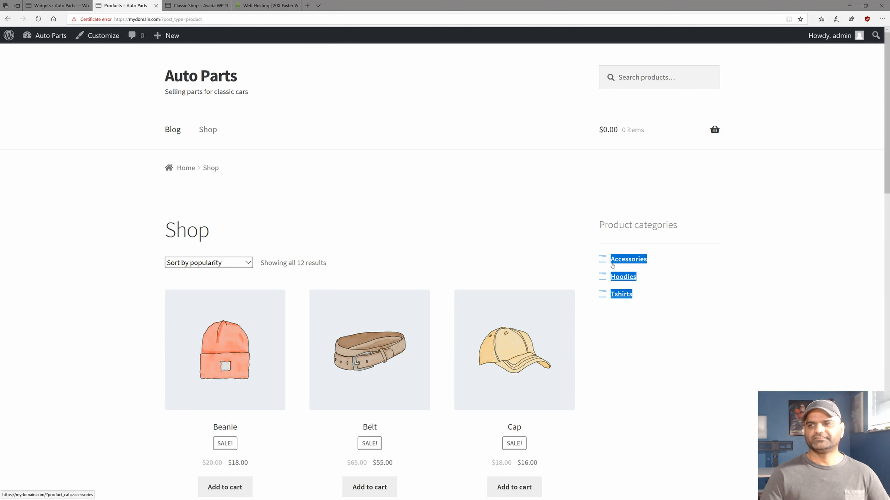
left_click(707, 301)
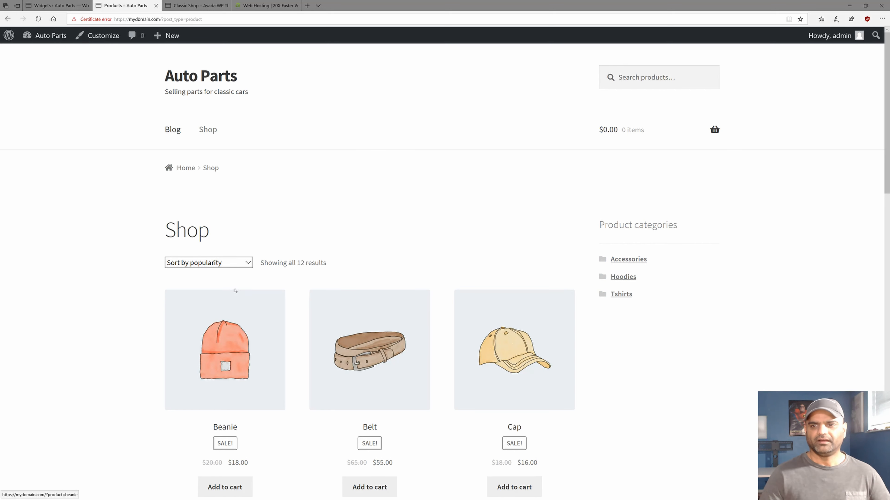
Visit the Beanie product page, then Sunglasses and then Cap from Related products.
scroll(235, 290, "down", 5)
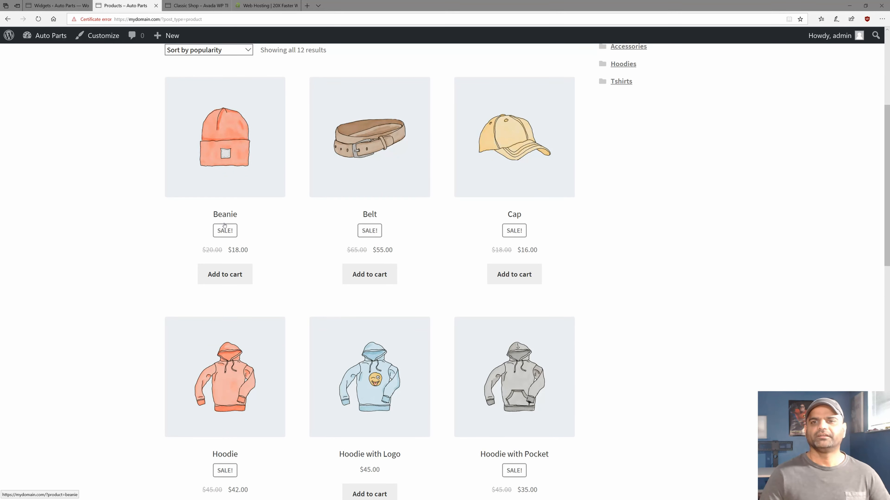
left_click(229, 173)
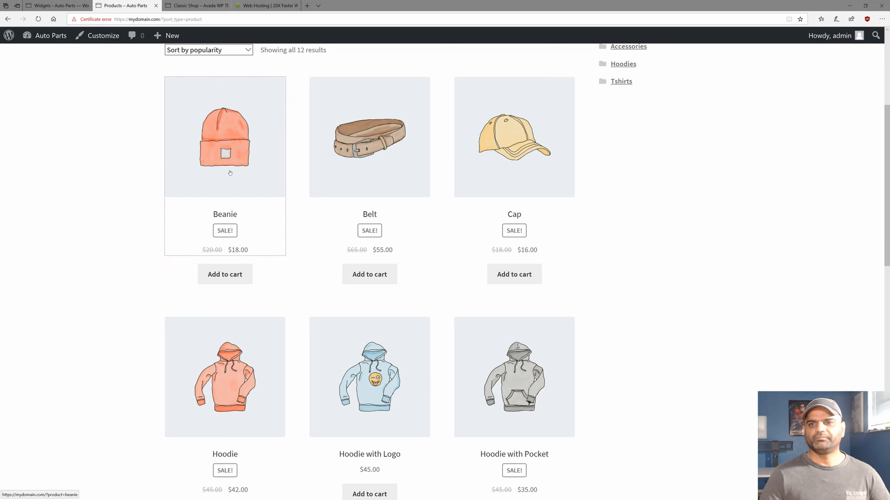
scroll(266, 181, "down", 4)
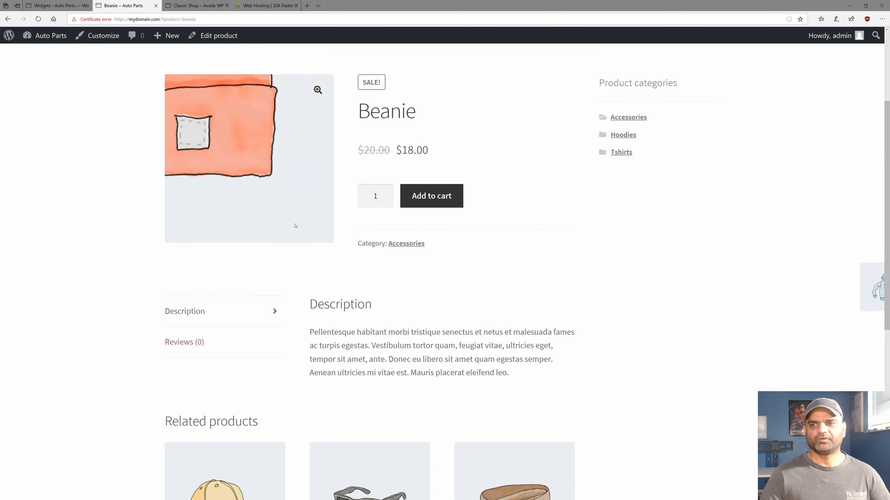
scroll(361, 297, "down", 4)
scroll(361, 297, "down", 2)
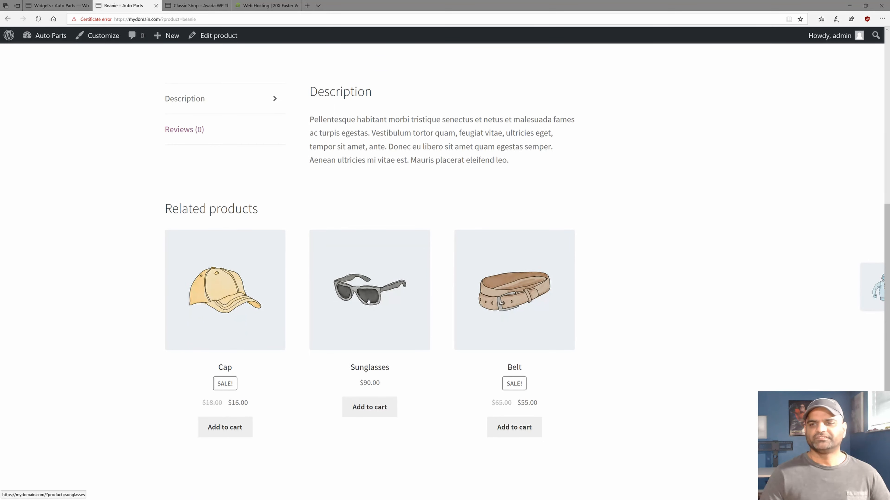
left_click(367, 300)
scroll(368, 300, "down", 10)
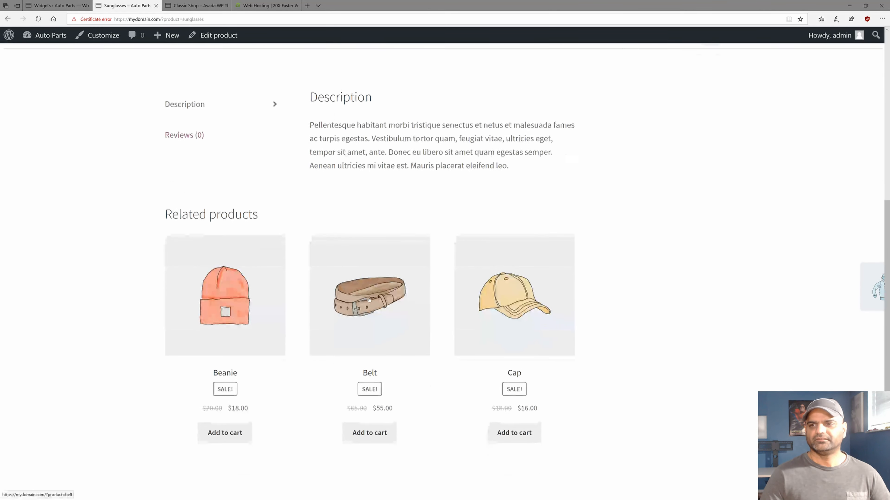
left_click(509, 294)
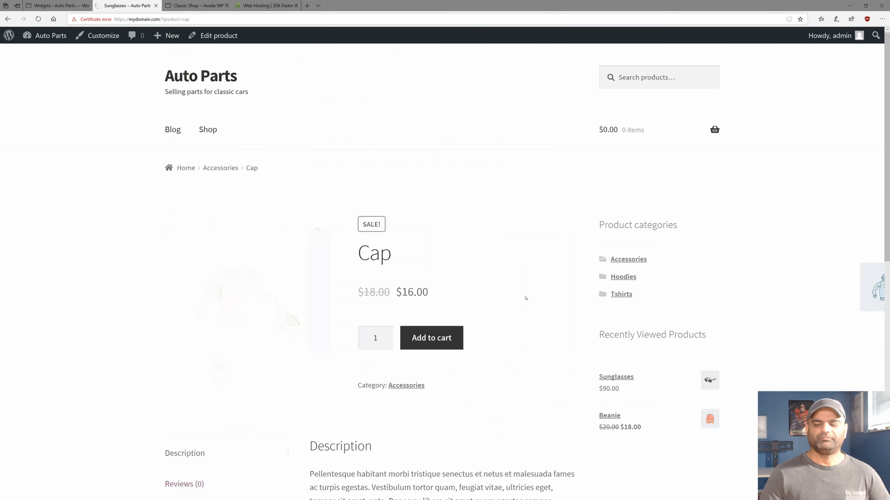
Reload the Cap page and highlight the Product categories and Recently Viewed Products sidebar headings.
scroll(508, 295, "down", 4)
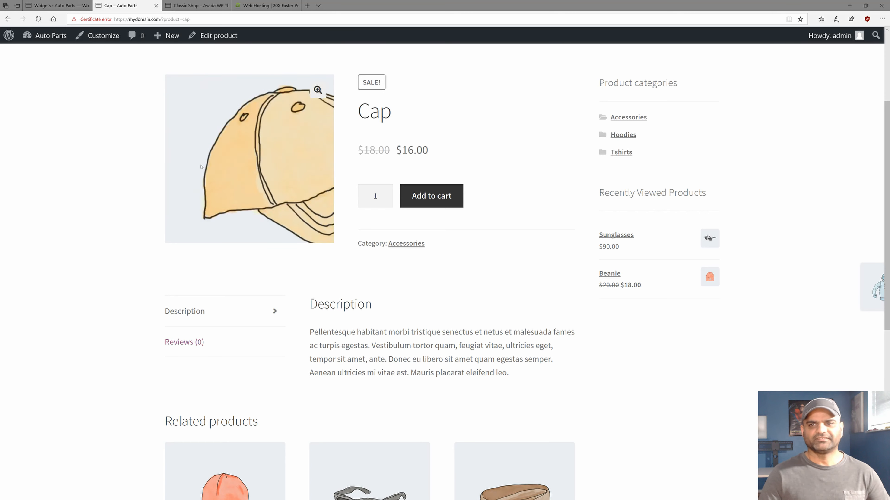
key("F5")
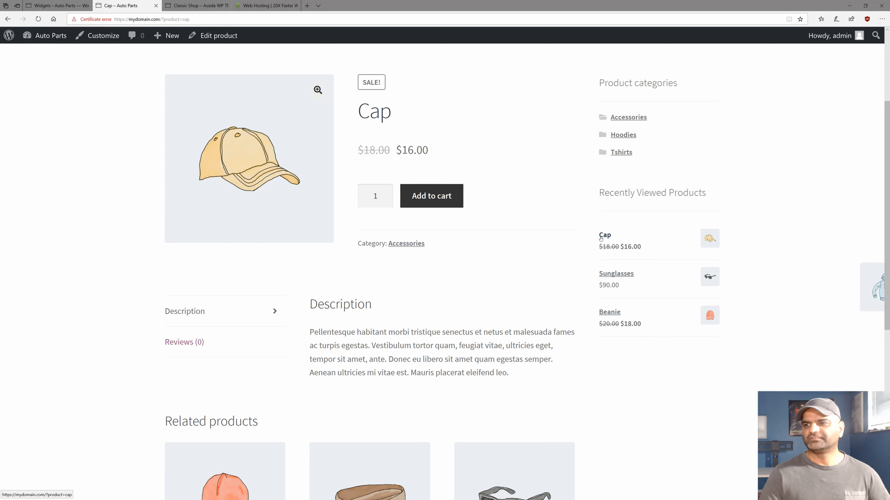
scroll(592, 268, "up", 3)
scroll(593, 268, "down", 1)
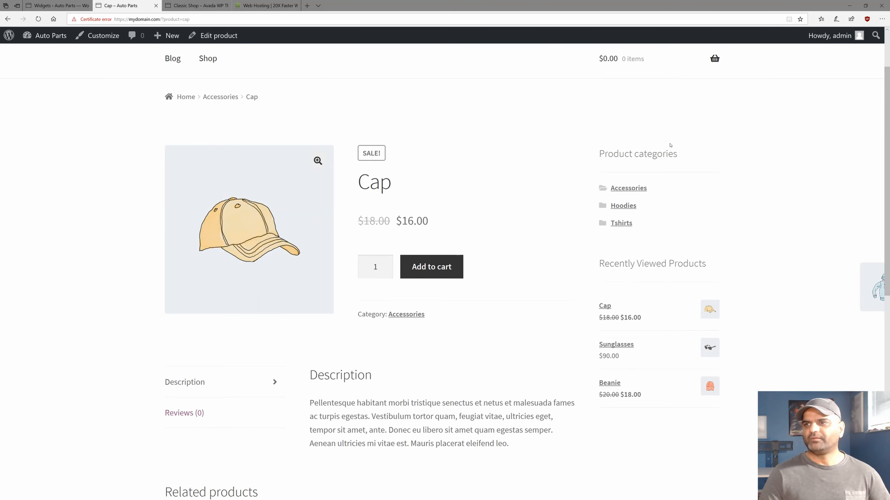
double_click(615, 156)
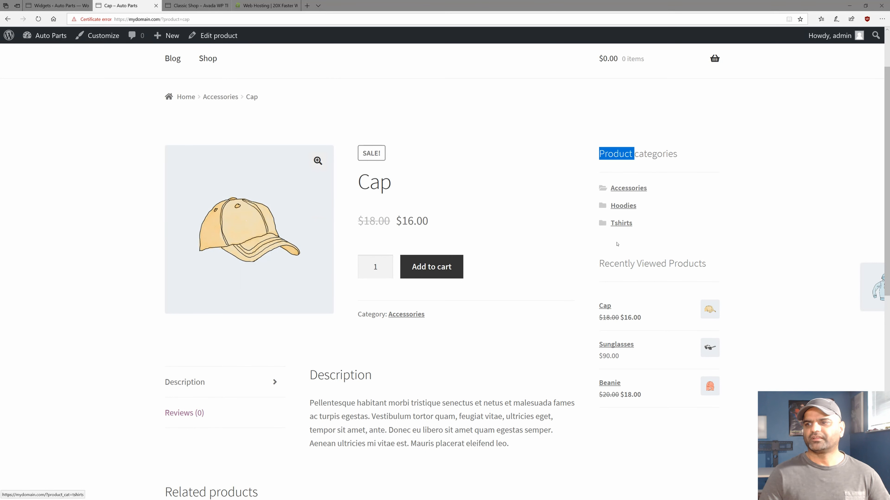
triple_click(622, 265)
left_click(616, 264)
Highlight the Recently Viewed Products heading again and return to the Auto Parts home page.
scroll(616, 265, "up", 2)
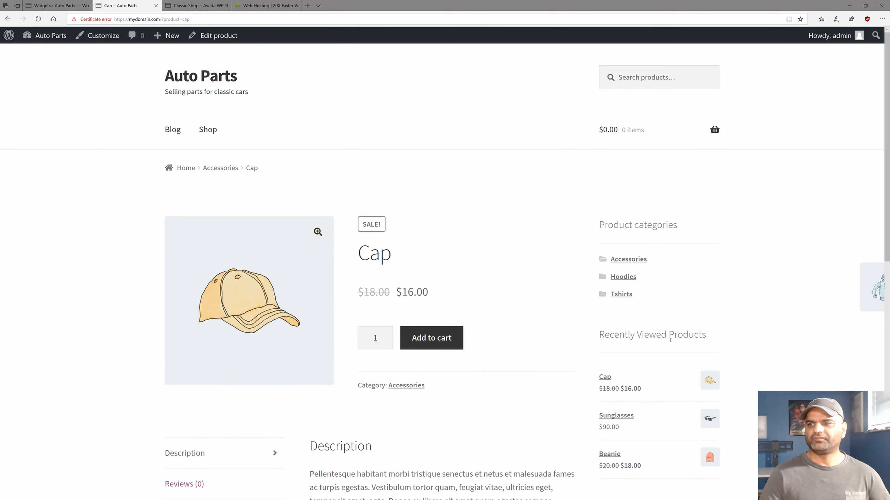
triple_click(620, 335)
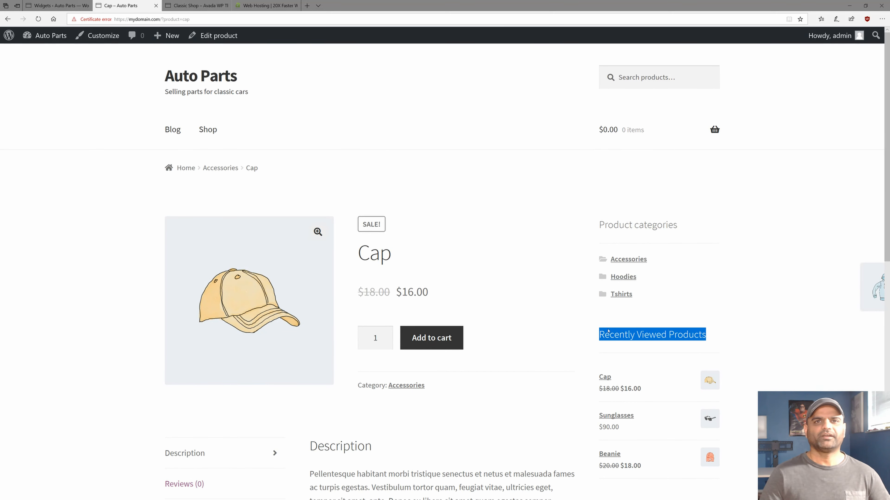
left_click(180, 80)
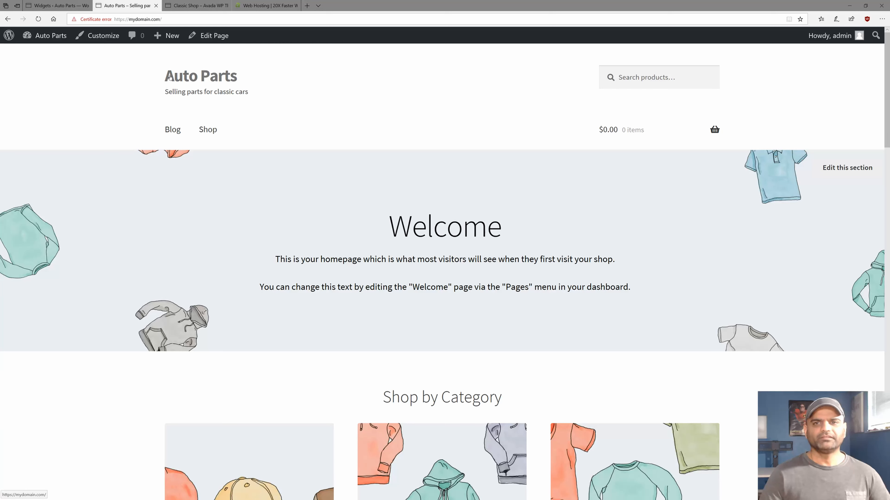
Mark the homepage tagline, then go to the Widgets admin page and launch Appearance > Customize.
left_click_drag(164, 92, 248, 92)
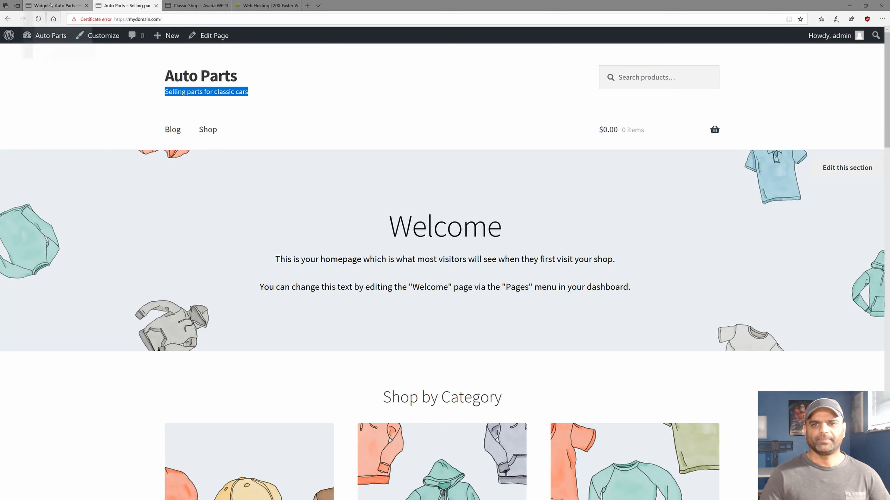
left_click(58, 5)
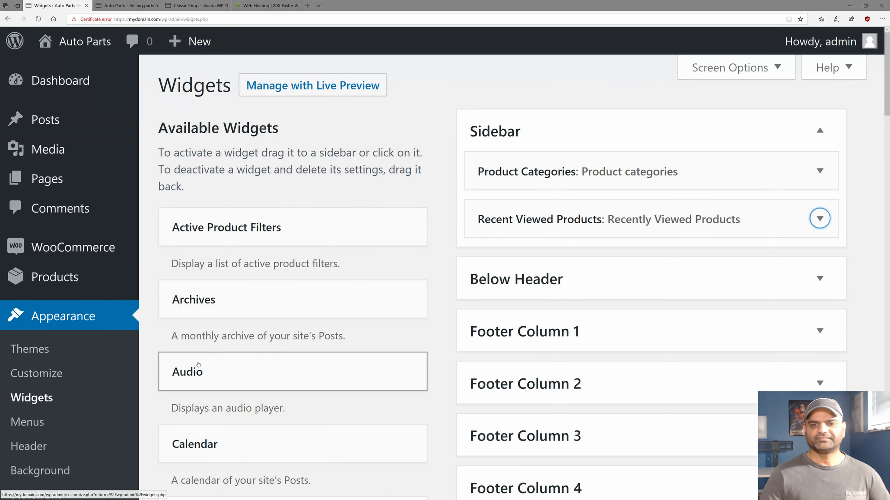
left_click(36, 374)
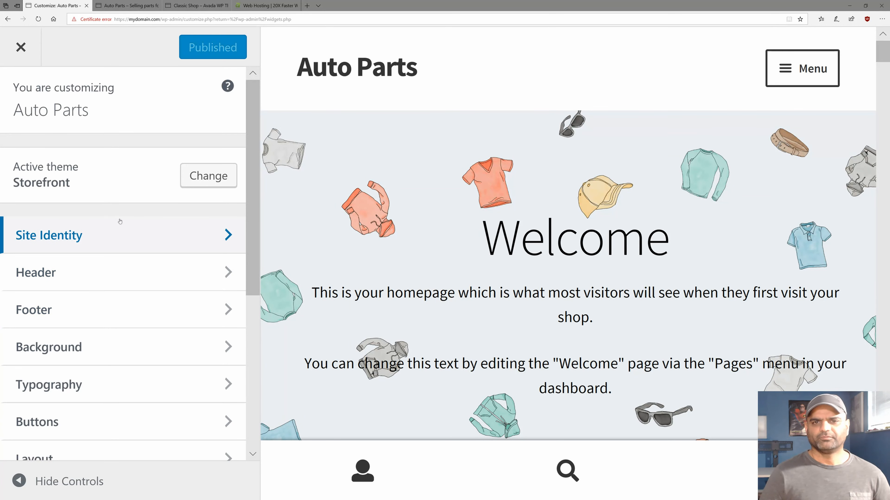
In Site Identity, choose a logo by uploading the rainbow swirl image logo-1.png.
left_click(86, 234)
left_click(49, 226)
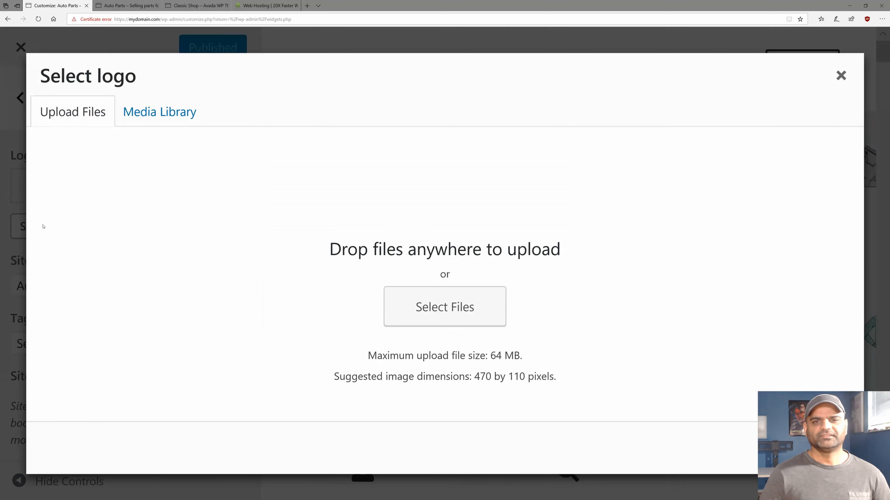
left_click(125, 114)
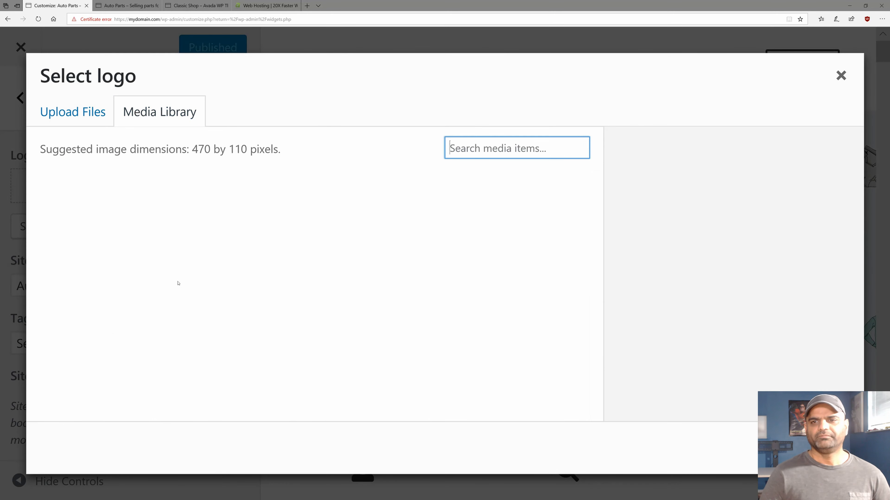
scroll(239, 281, "down", 8)
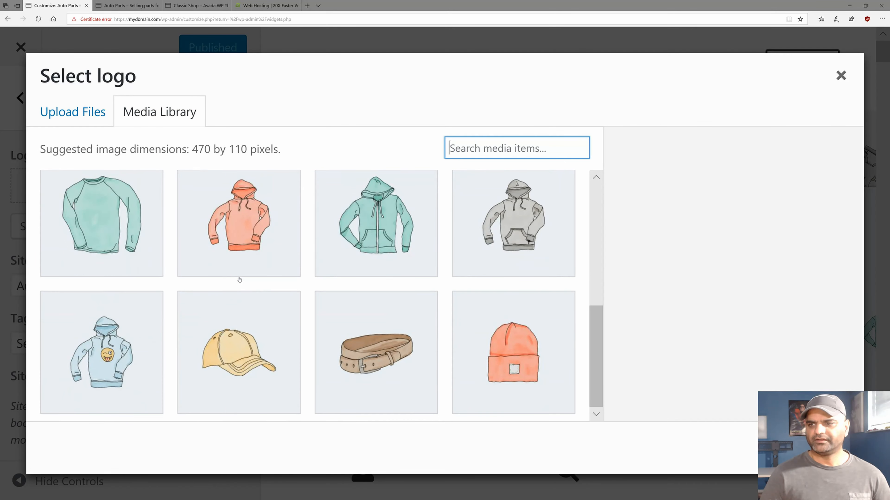
scroll(239, 279, "up", 6)
scroll(239, 279, "up", 3)
scroll(240, 281, "down", 6)
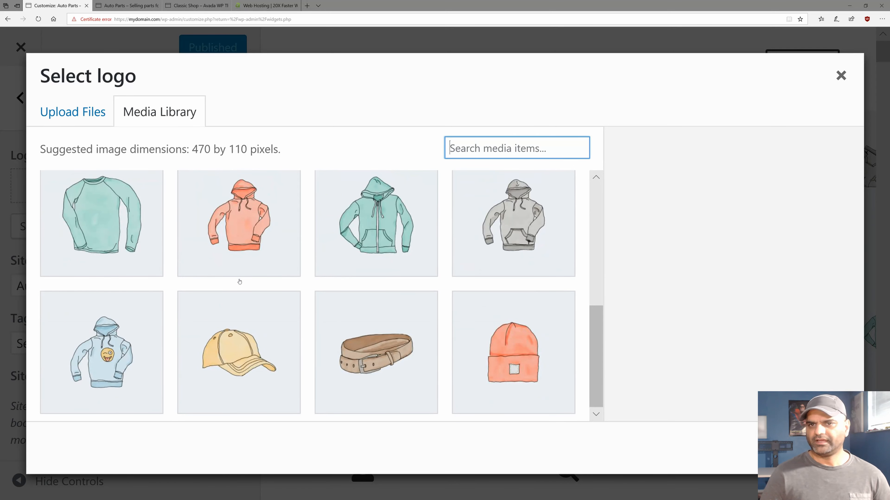
scroll(239, 280, "up", 6)
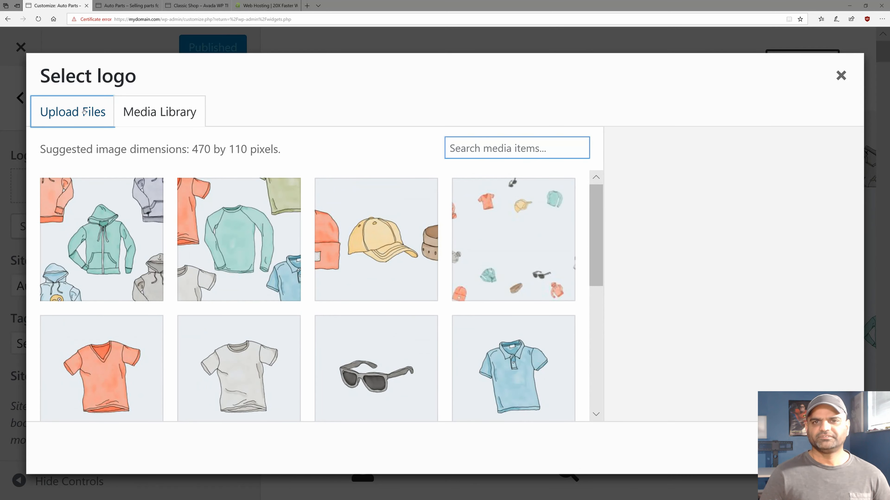
left_click(83, 115)
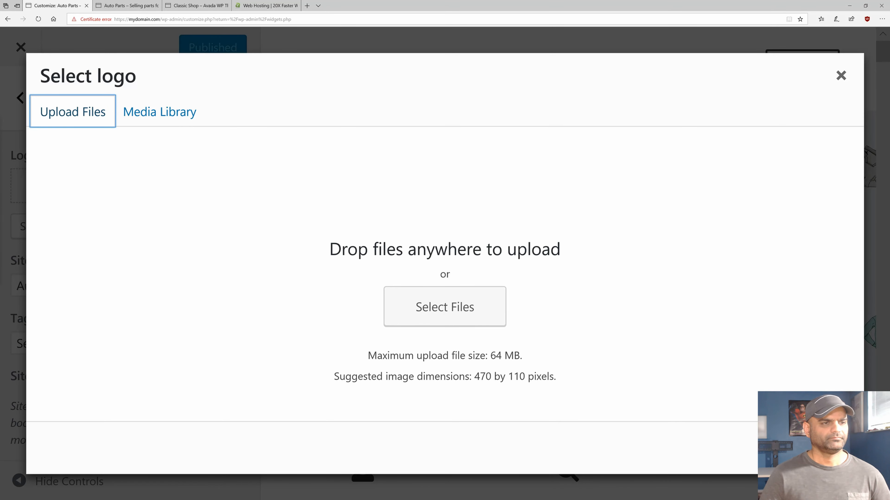
left_click_drag(220, 212, 277, 247)
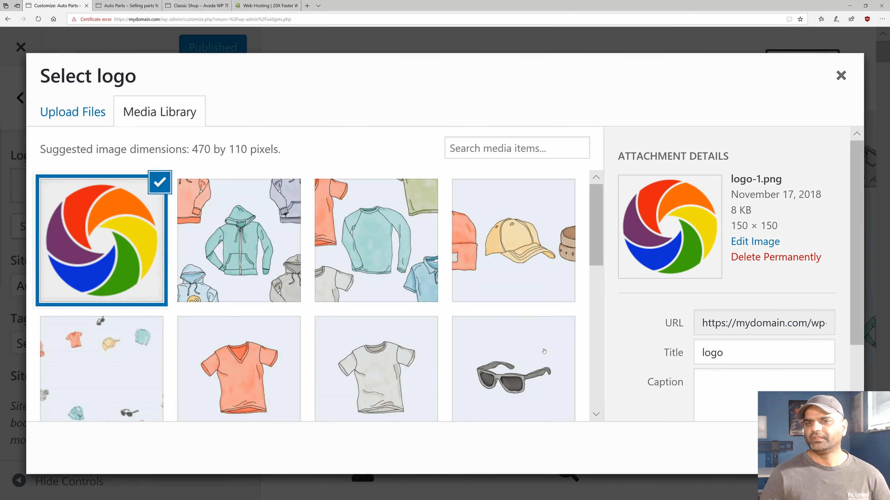
Crop the logo to its top strip, publish it and exit the Customizer.
scroll(542, 351, "down", 1)
left_click(822, 449)
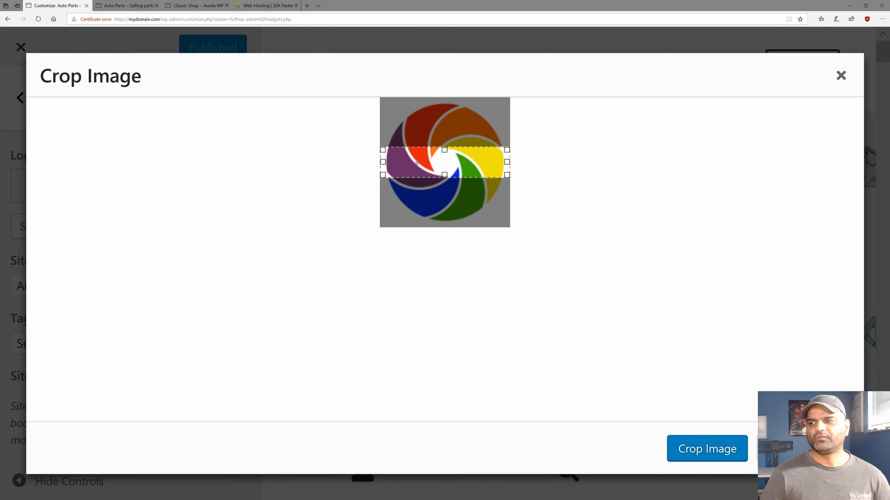
left_click_drag(413, 139, 415, 113)
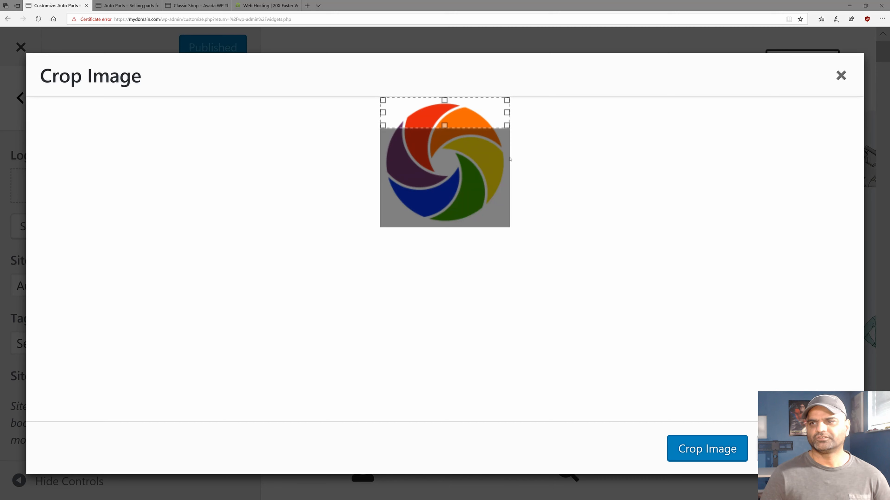
left_click(691, 452)
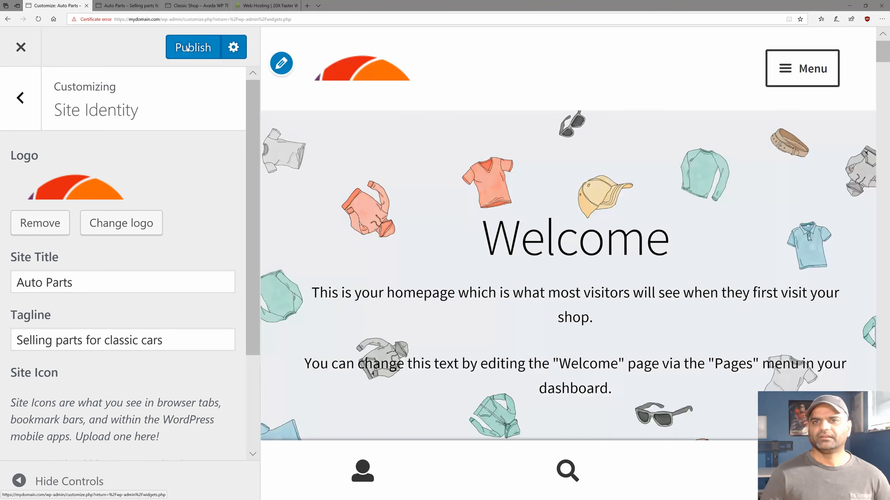
left_click(188, 48)
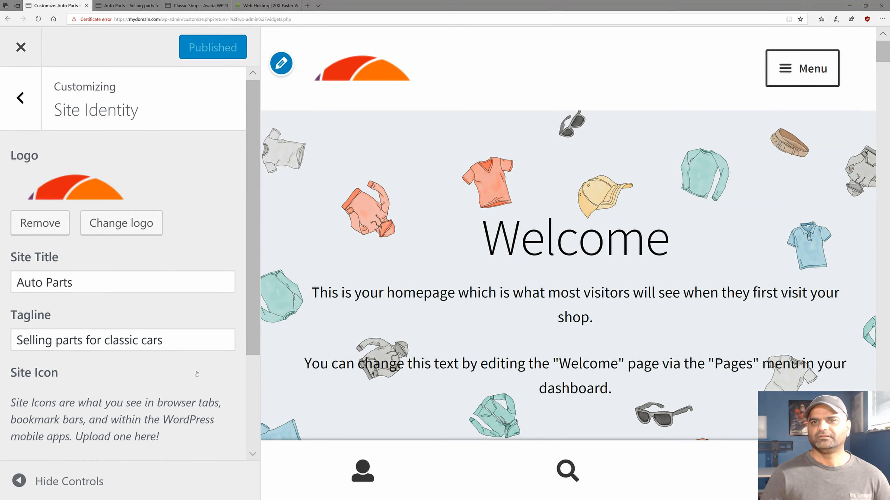
left_click(21, 47)
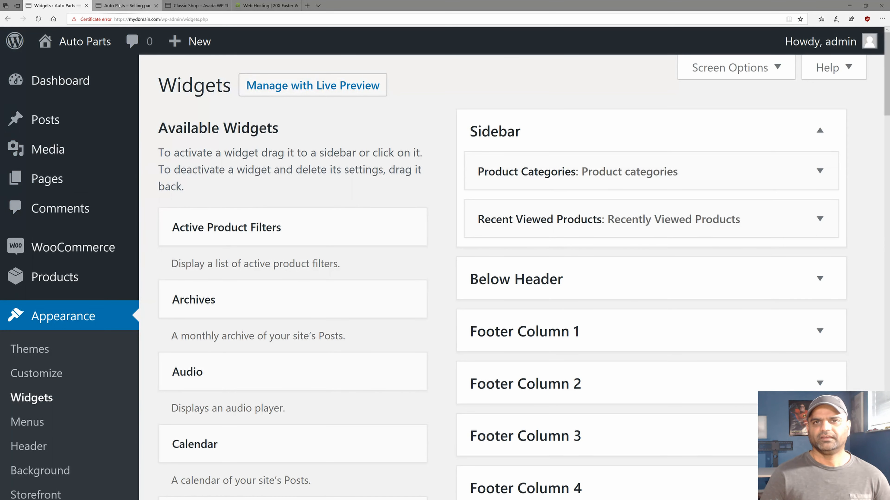
Go back to the storefront homepage, clear the tagline selection and reload it to check the logo.
left_click(122, 9)
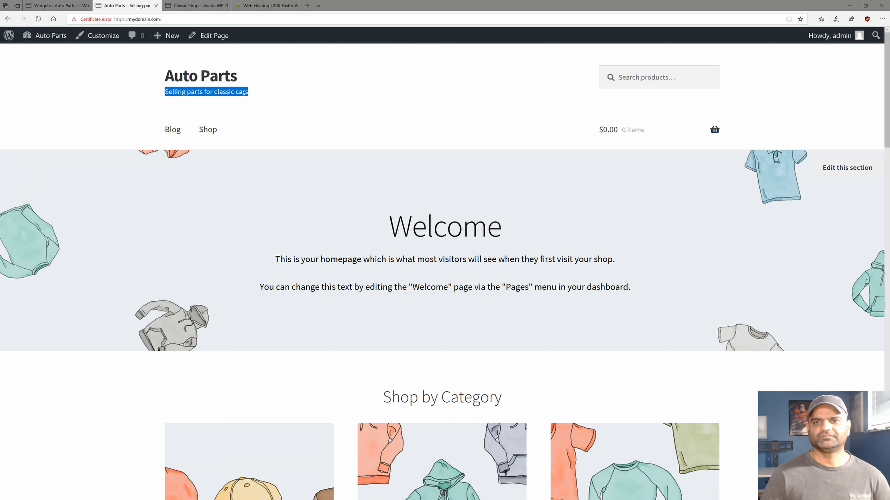
left_click(174, 93)
key("F5")
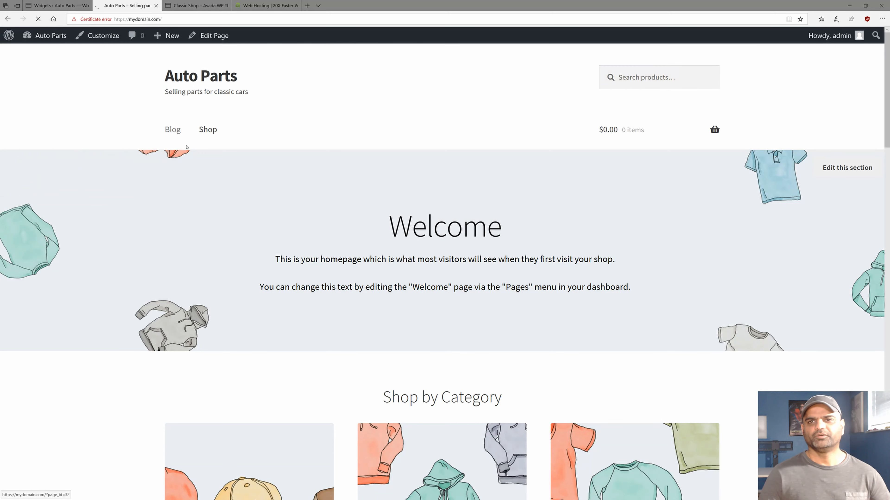
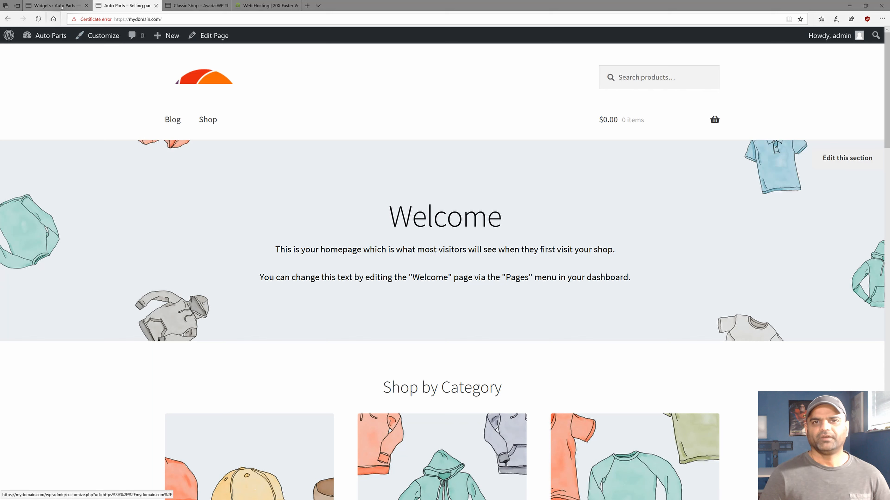
Switch to the Widgets admin tab, where the Sidebar holds Product Categories and Recently Viewed Products.
mouse_move(51, 7)
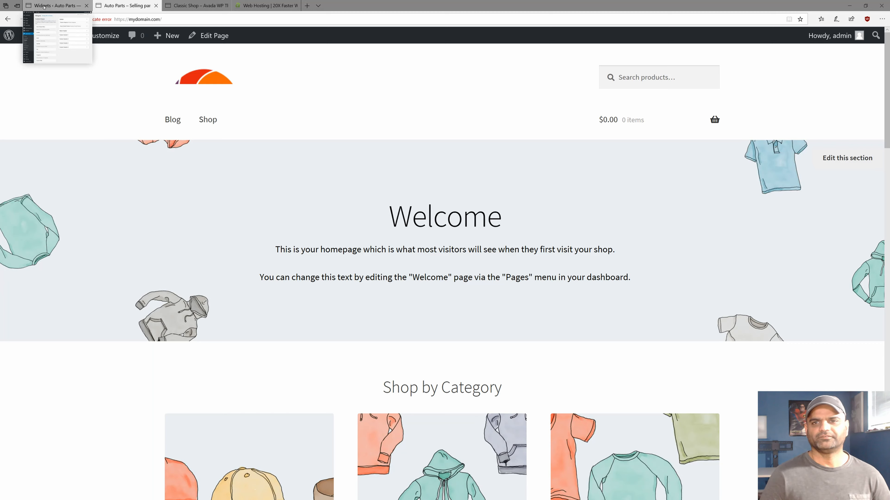
left_click(43, 6)
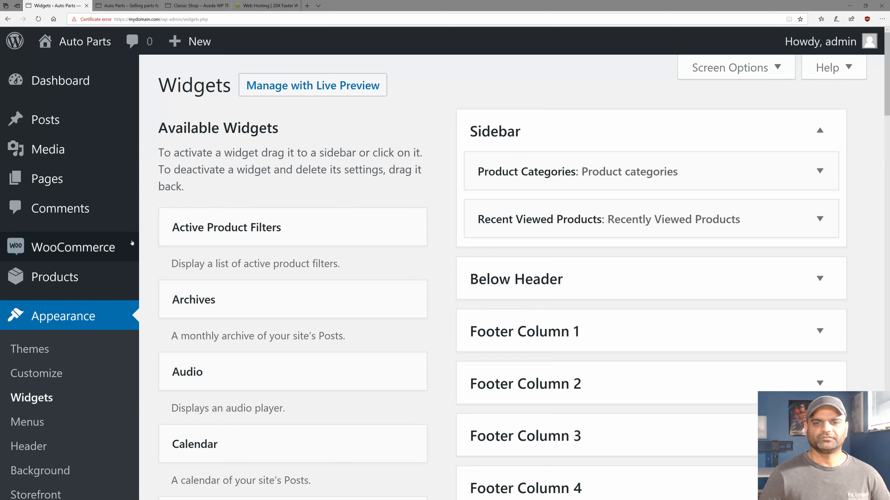
mouse_move(48, 281)
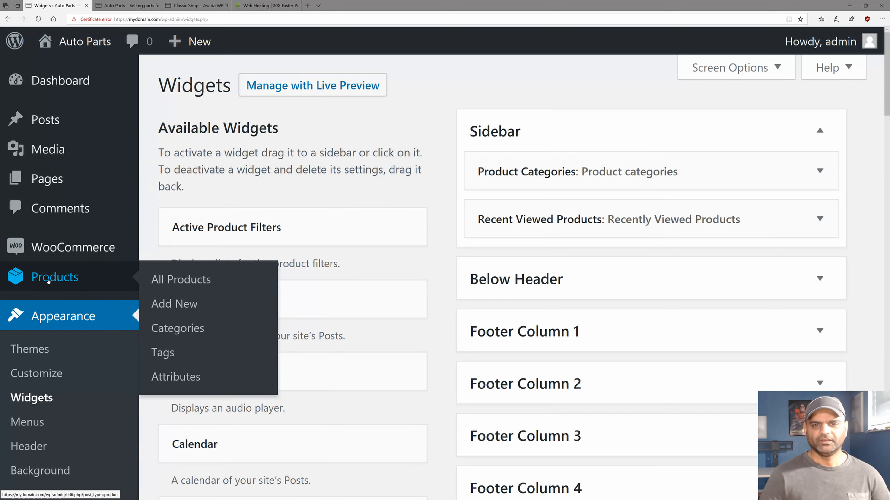
Go to the Products > Categories page.
left_click(159, 332)
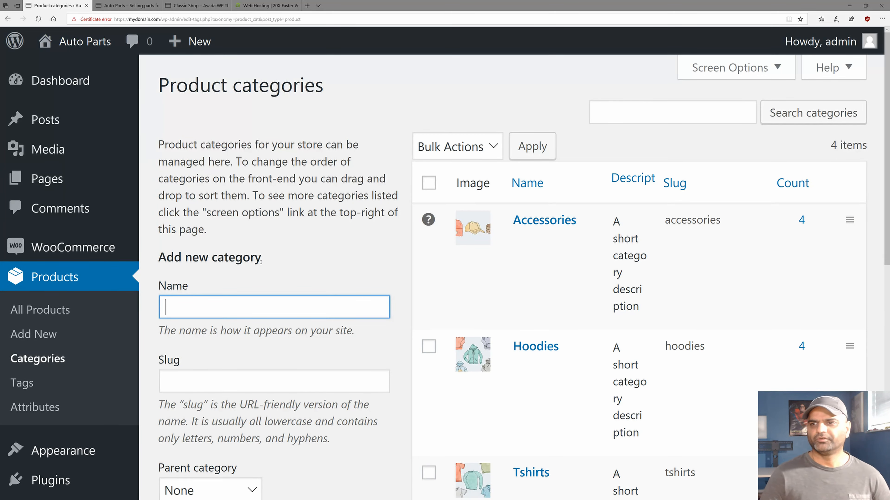
scroll(469, 278, "down", 4)
scroll(470, 278, "up", 2)
scroll(766, 163, "down", 4)
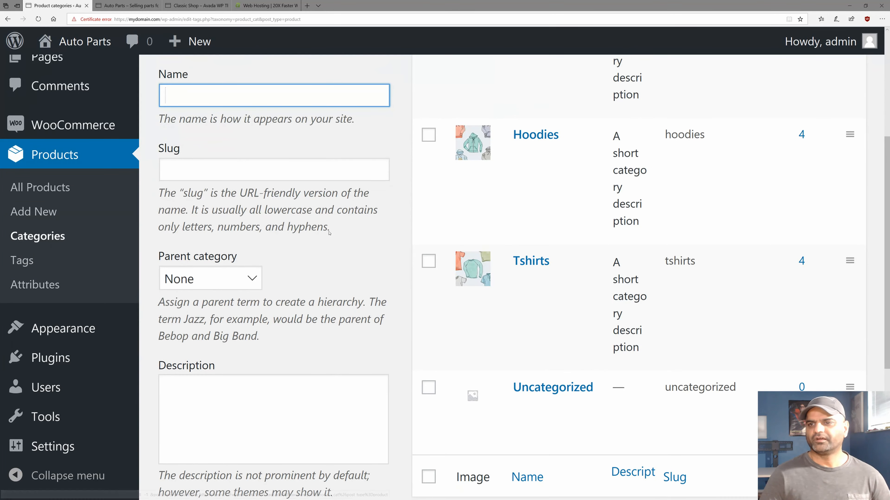
scroll(265, 237, "up", 6)
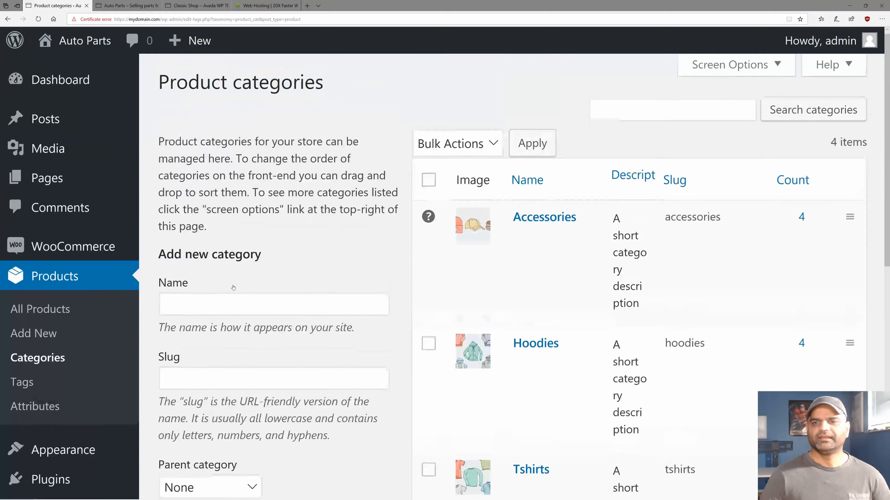
scroll(232, 288, "down", 2)
Name the new category 'Soft Drinks' and start picking its thumbnail image.
left_click(232, 232)
type("S")
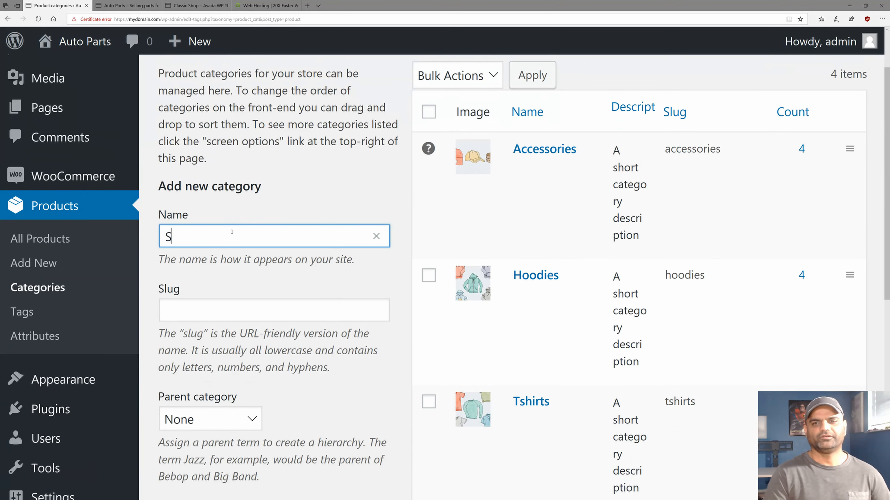
type("oft Drinks")
key("Tab")
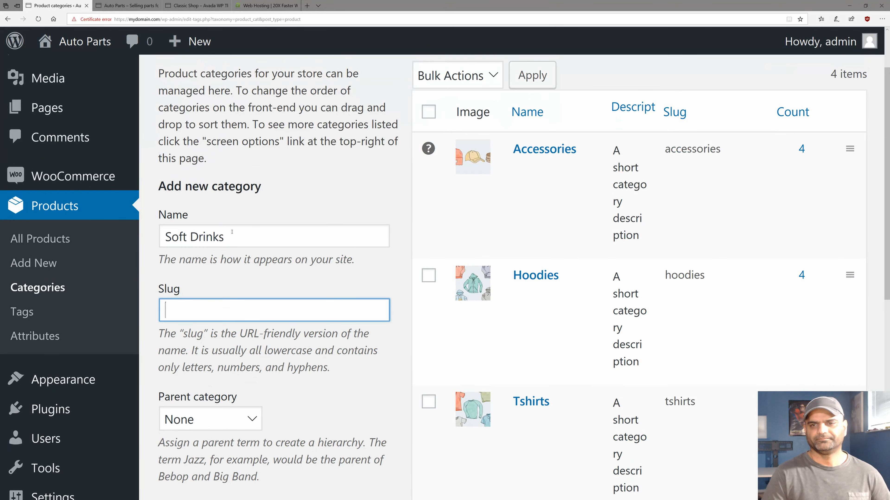
scroll(217, 230, "down", 8)
scroll(202, 227, "down", 3)
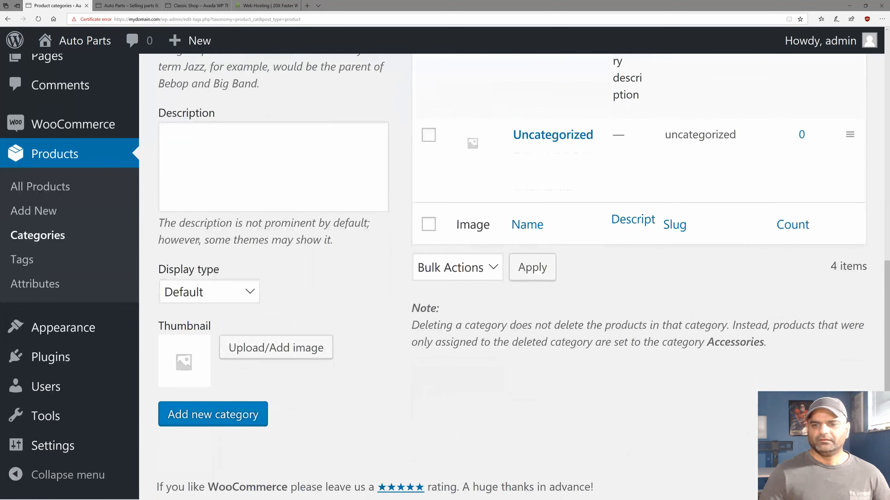
left_click(263, 346)
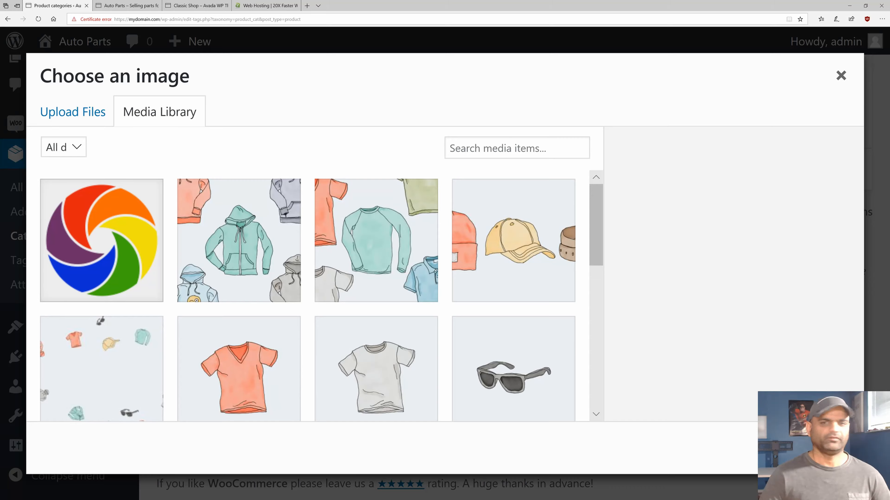
Upload soda.jpg as the thumbnail and add the category, now listed with slug soft-drinks.
left_click_drag(0, 257, 224, 257)
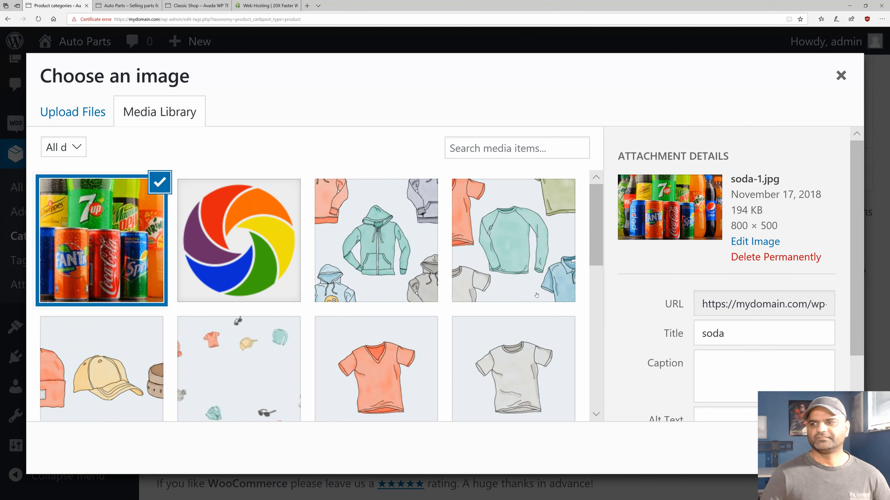
scroll(670, 352, "down", 2)
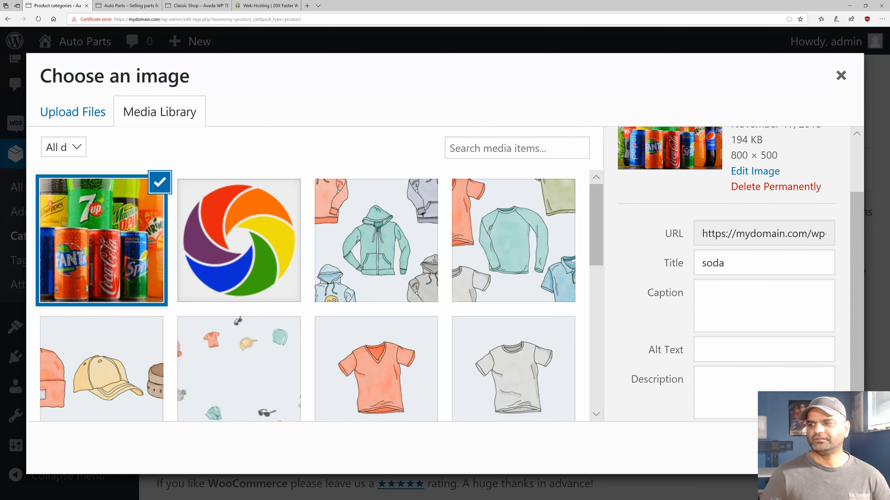
left_click(813, 449)
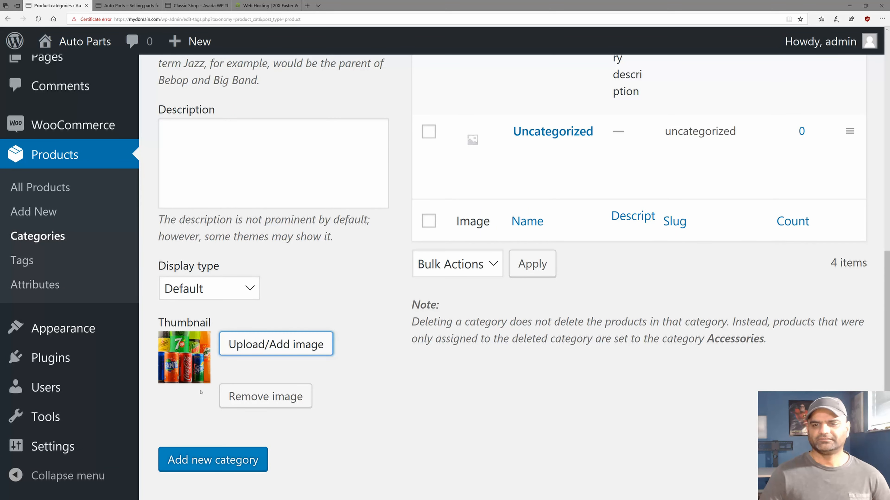
left_click(213, 458)
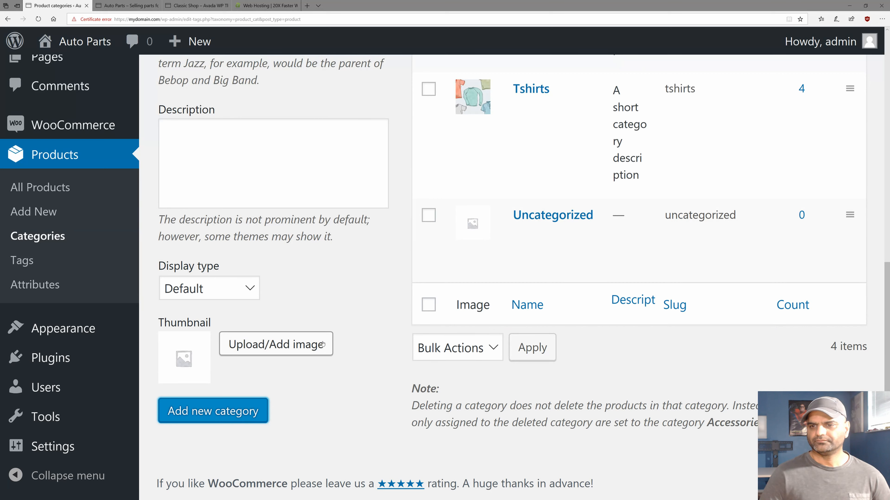
scroll(340, 357, "up", 2)
scroll(340, 356, "up", 6)
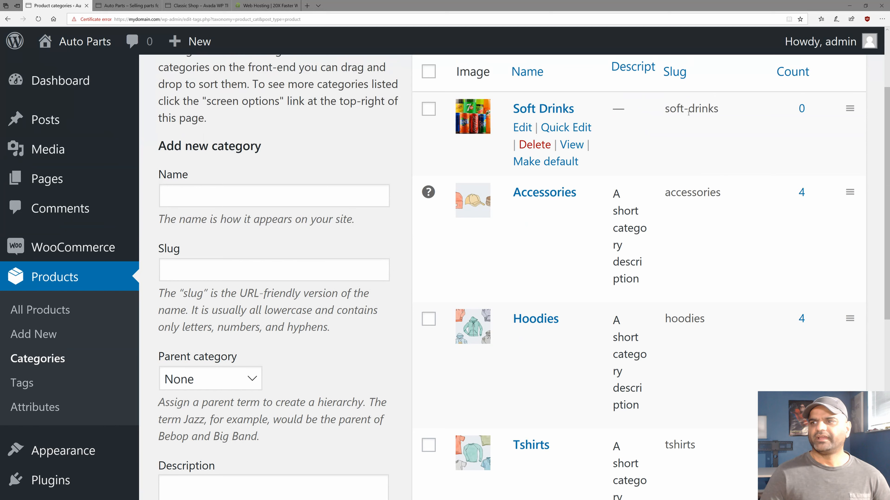
scroll(524, 163, "up", 2)
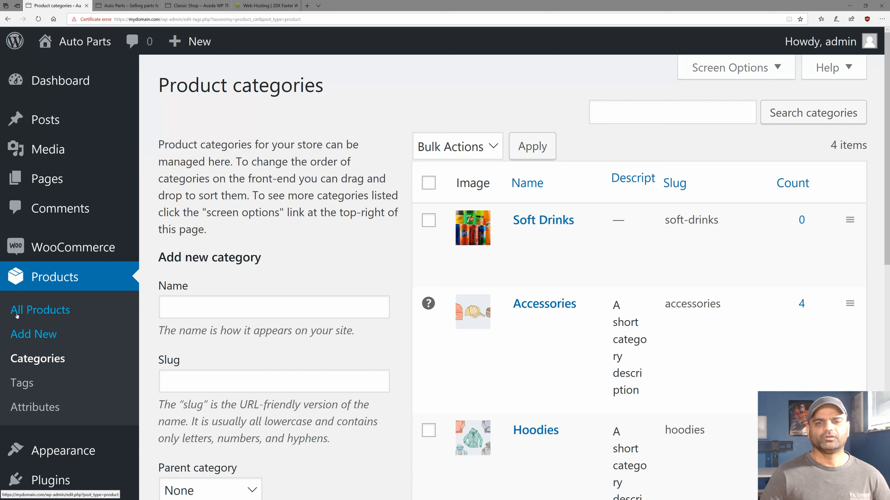
From All Products, start adding a new product.
left_click(17, 315)
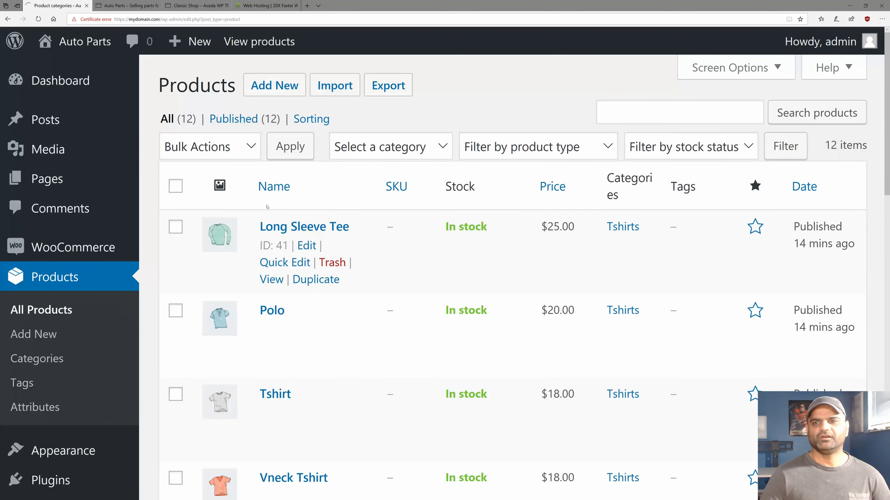
left_click(259, 82)
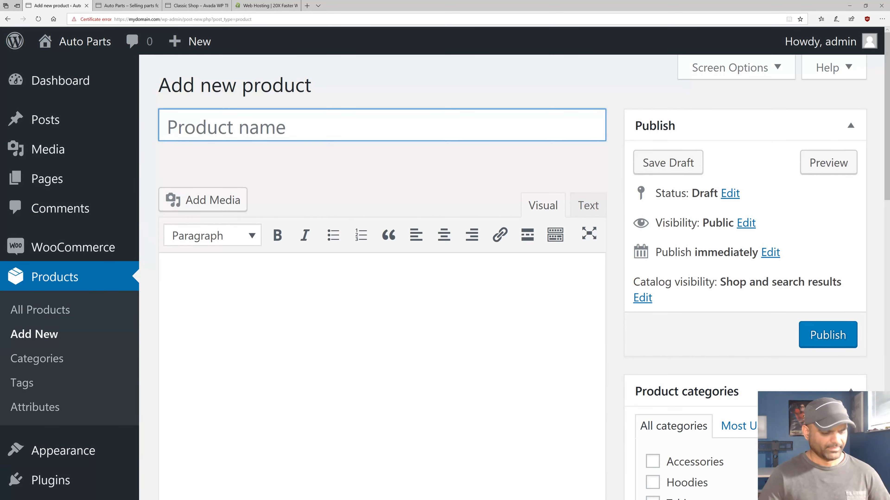
Paste 'Fanta | Delicious Fruit Flavored Sodas' as the product name and paste the Fanta description.
left_click(211, 129)
type("Fanta | Delicious Fruit Flavored Sodas")
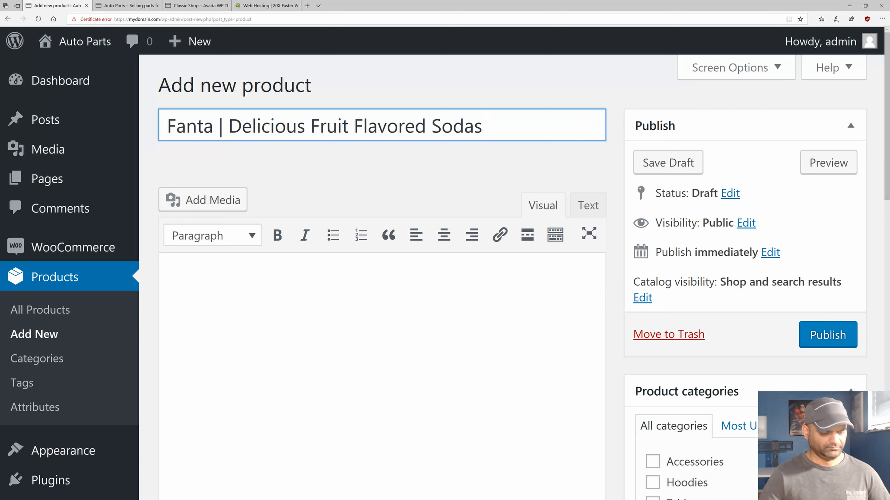
left_click(255, 285)
type("Enjoy the refreshing tastes of Fanta®. Made with 100% natural Orange, Grape, Pineapple and Strawberry flavors. This fruity soda will make you Wanta Fanta!")
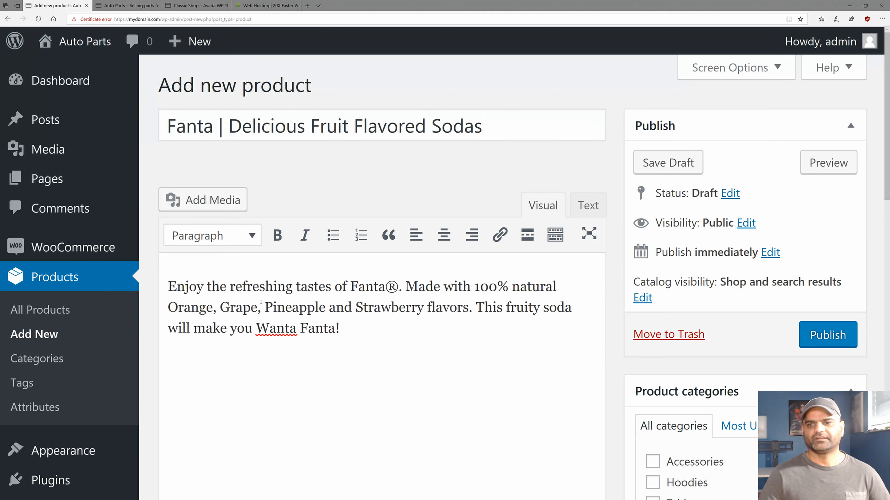
Split the description so 'This fruity soda' starts a second paragraph, with a blank line after.
left_click(475, 307)
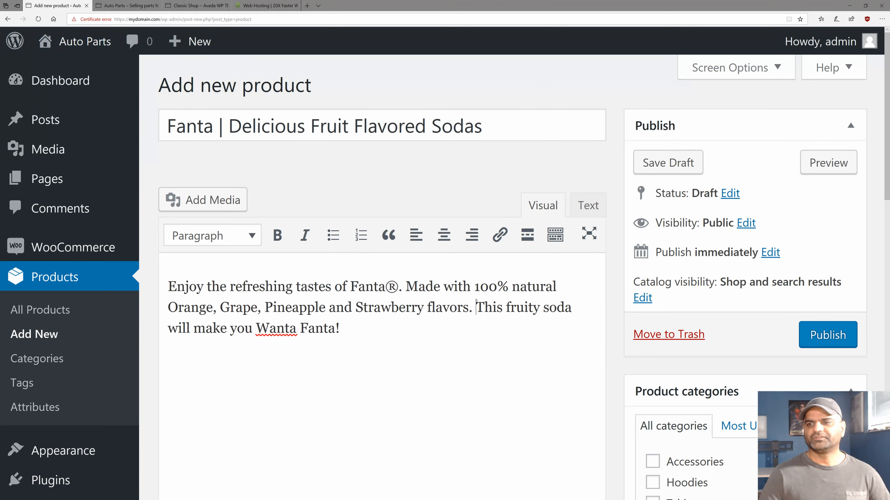
key("Return")
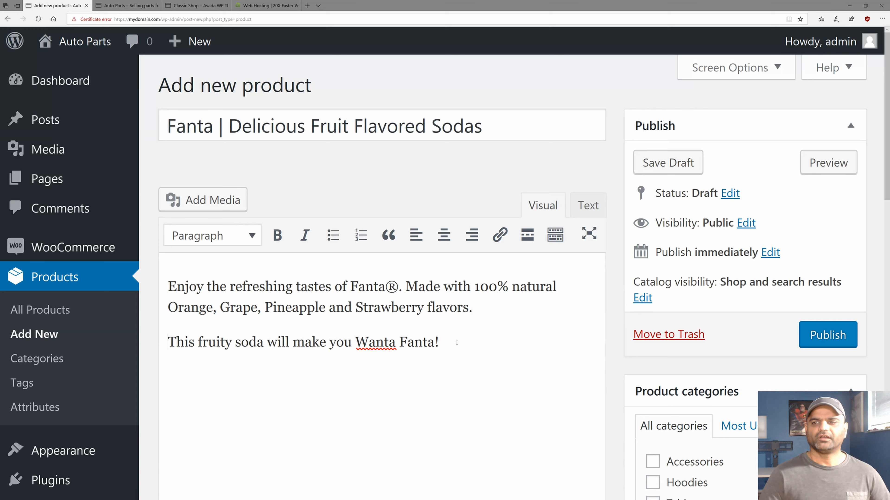
left_click(457, 342)
key("Return")
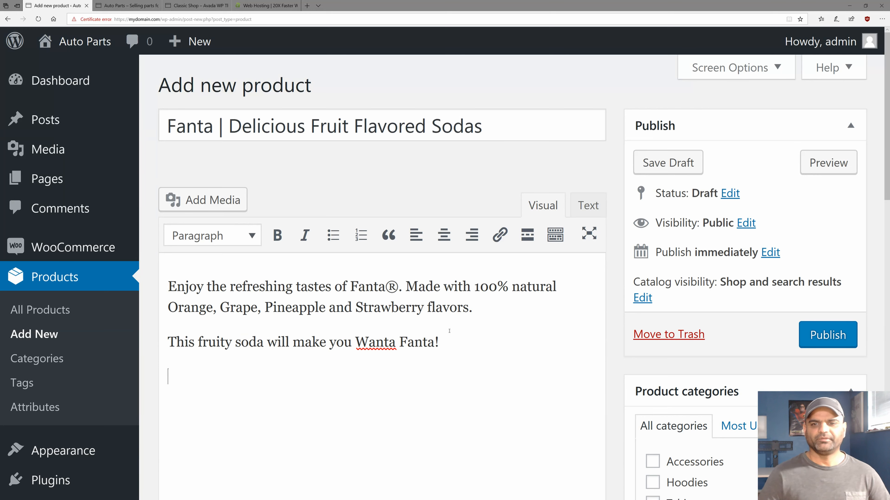
scroll(266, 339, "down", 1)
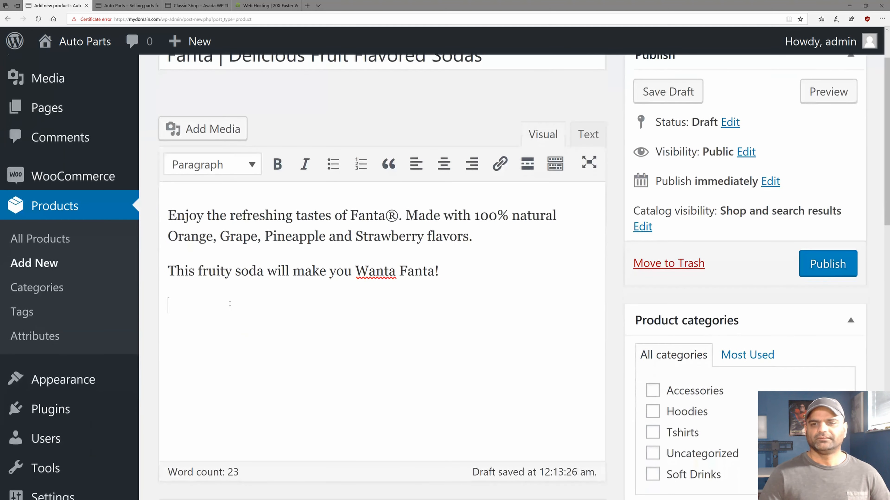
scroll(214, 298, "down", 1)
scroll(212, 297, "up", 1)
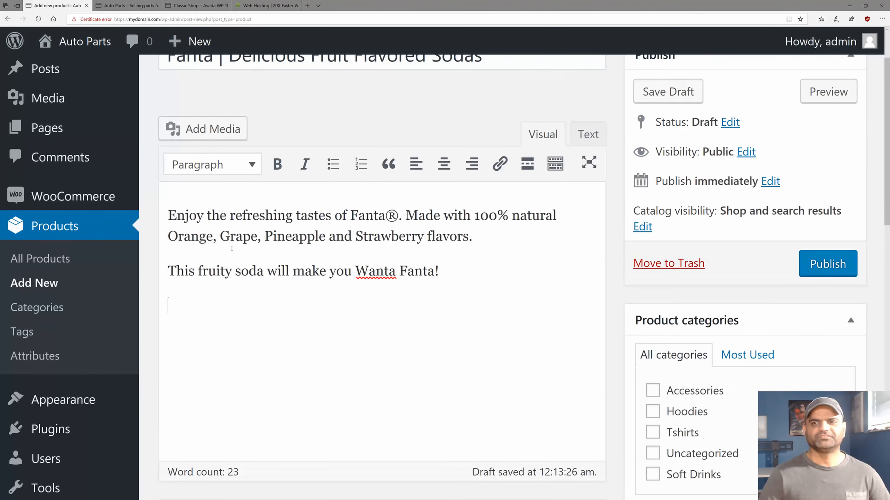
Insert the sunglasses image from the media library into the description.
left_click(199, 129)
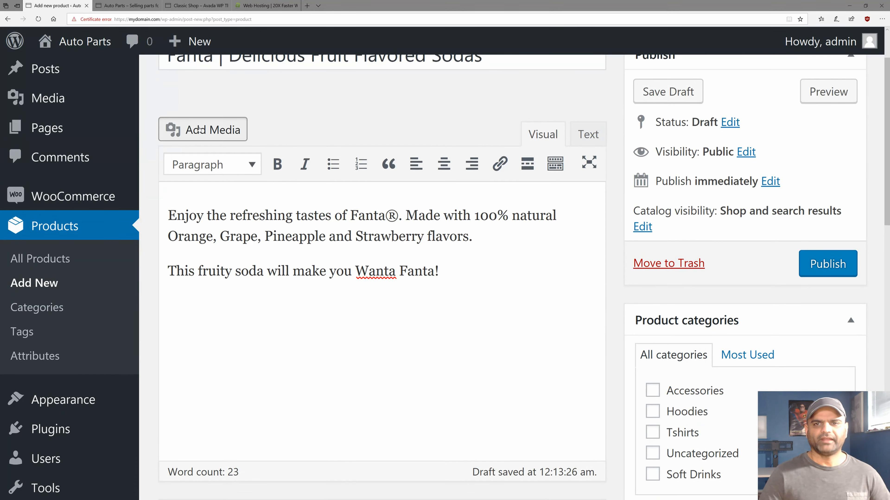
scroll(389, 287, "down", 7)
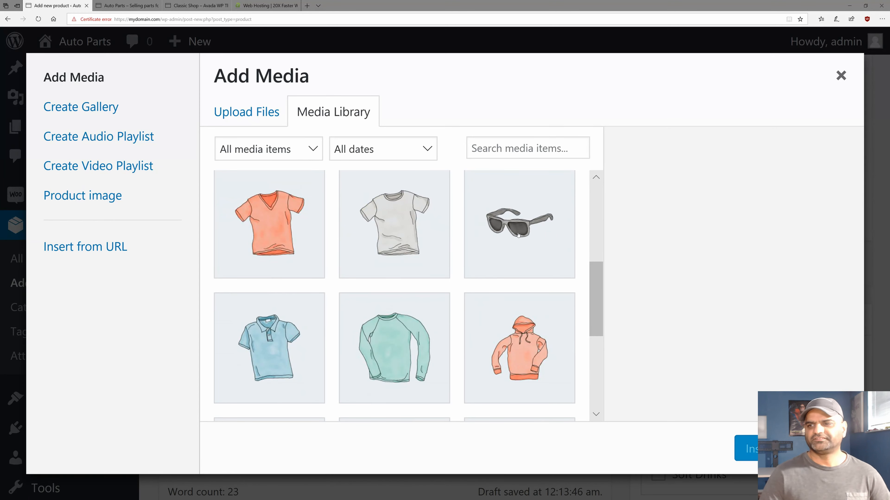
left_click(518, 234)
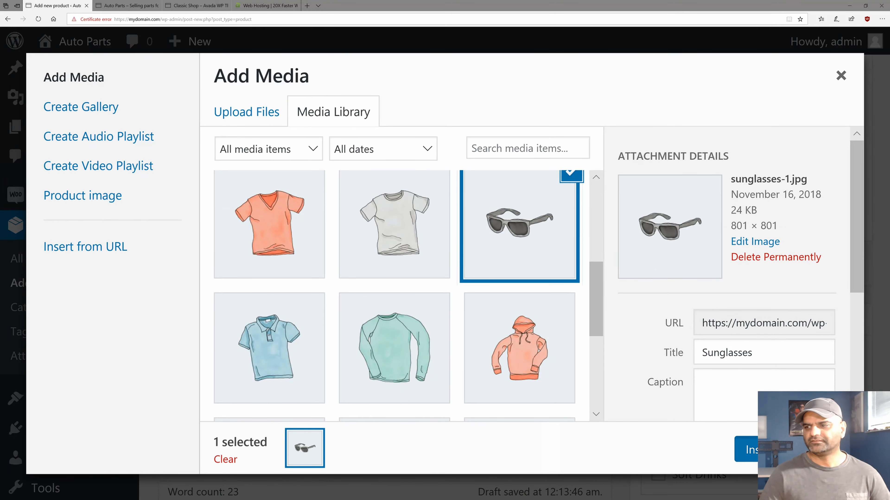
left_click(744, 449)
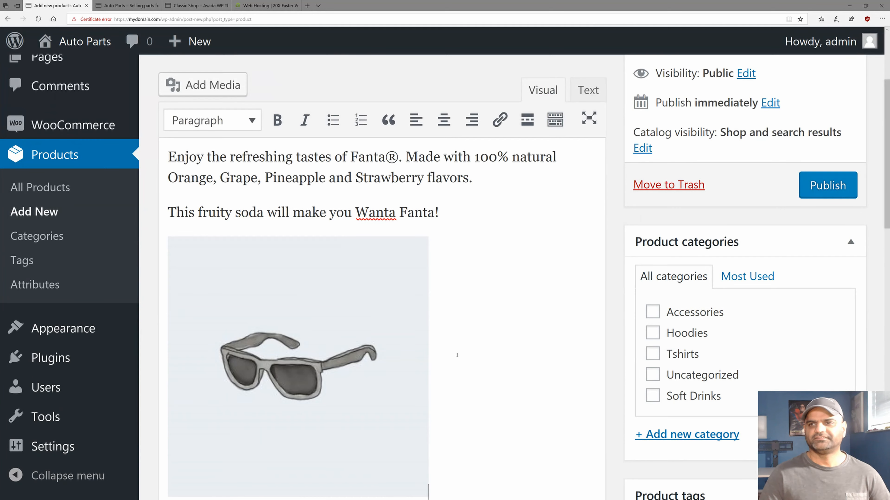
scroll(458, 352, "down", 15)
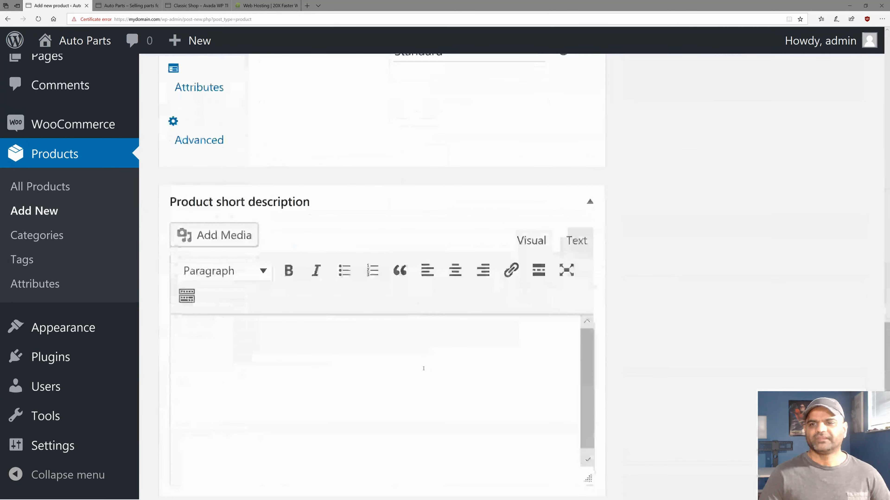
Paste the Fanta text into the short description and fix the break between its two paragraphs.
left_click(211, 207)
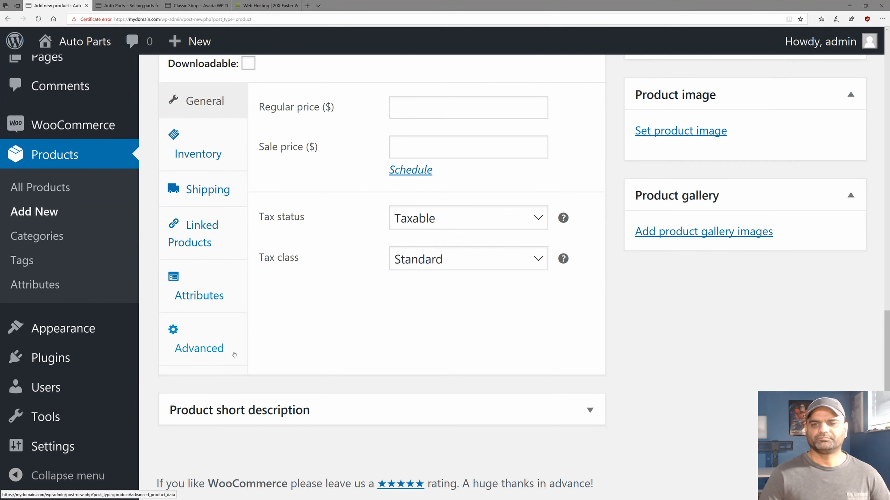
left_click(238, 406)
scroll(238, 407, "down", 8)
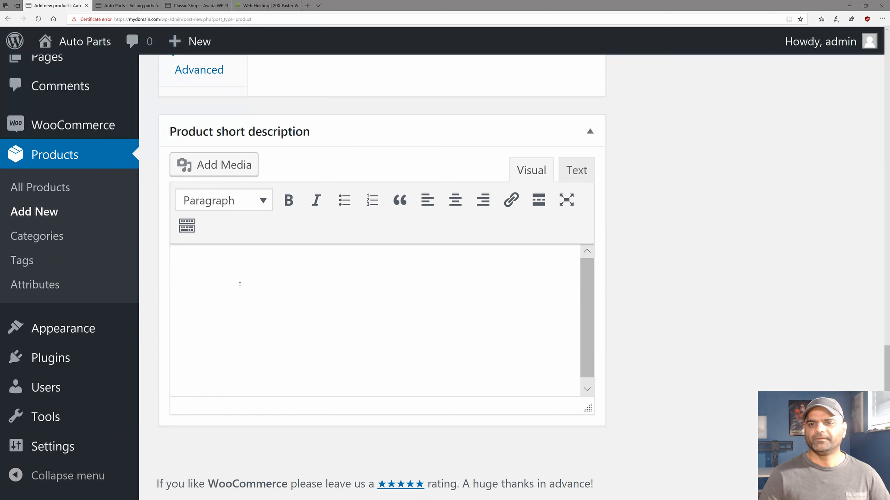
left_click(232, 308)
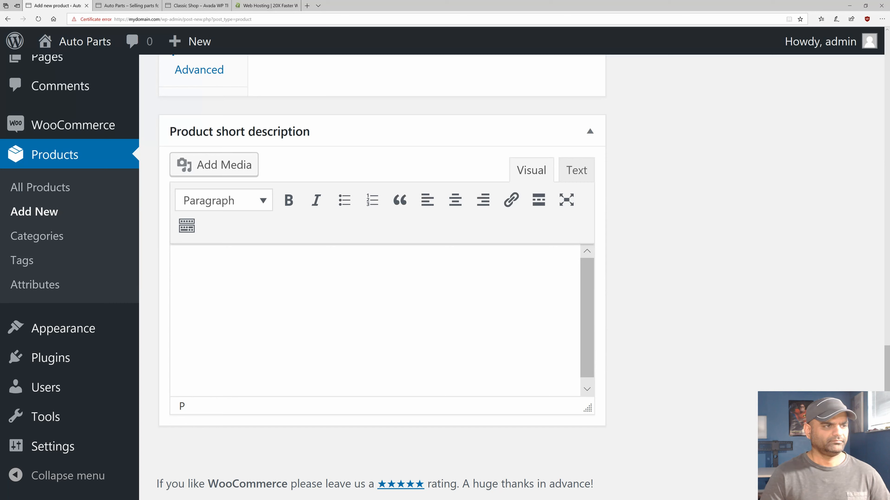
key("alt+Tab")
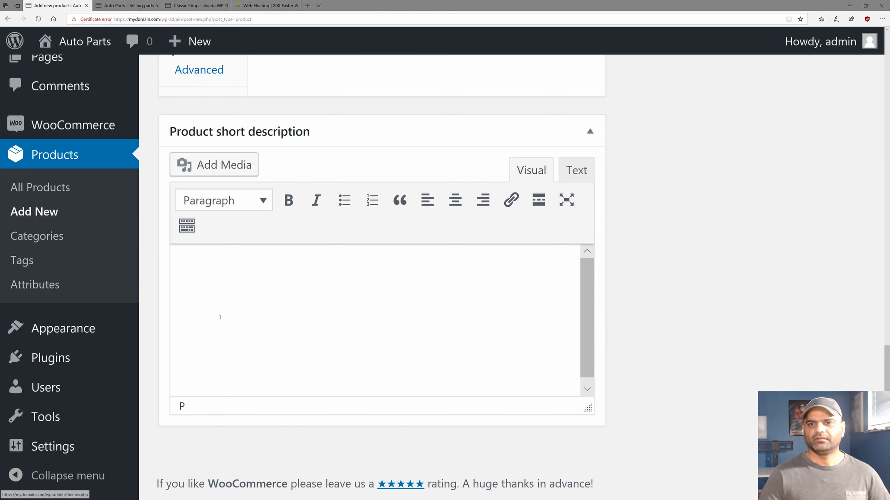
type("MOUTH-WATERING ORANGE, SWEET STRAWBERY, JUICY GRAPE, OR TANGY PINEAPPLE, FANTA HAS ALL YOUR FAVORITE FLAVORS. FIND OUT WHERE TO BUY YOUR FAVORITE FANTA FLAVORS")
key("Up")
key("Up")
key("End")
key("Return")
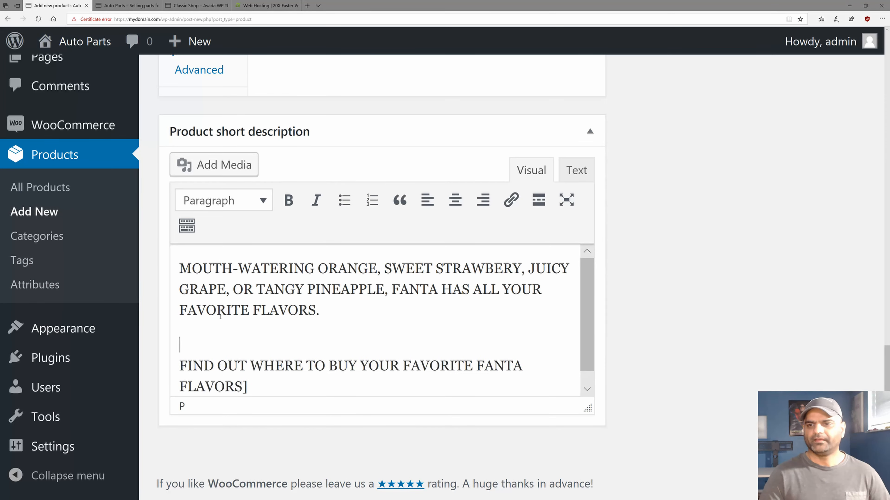
key("Delete")
scroll(220, 316, "up", 10)
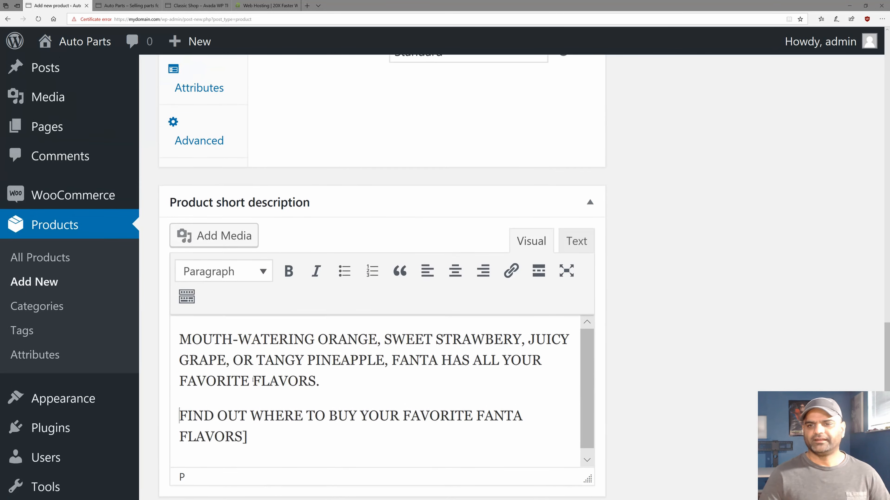
scroll(208, 349, "up", 10)
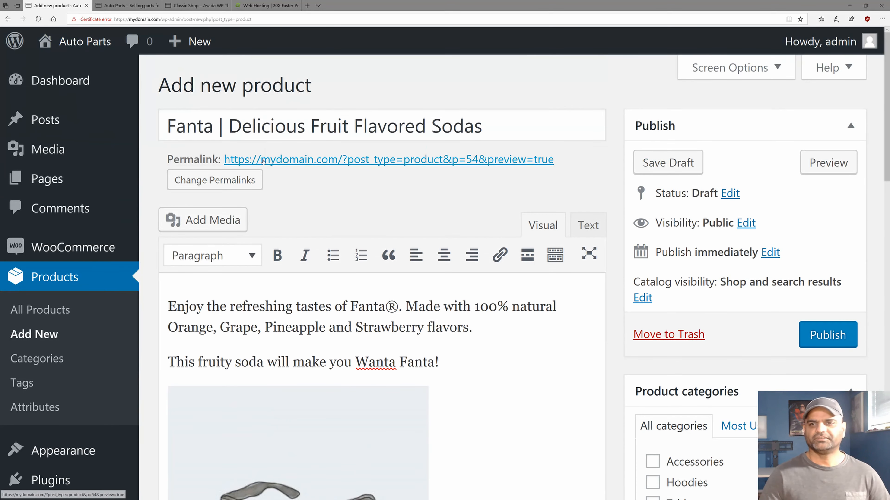
Tick the Soft Drinks category and set the regular price to 3.
scroll(355, 308, "down", 4)
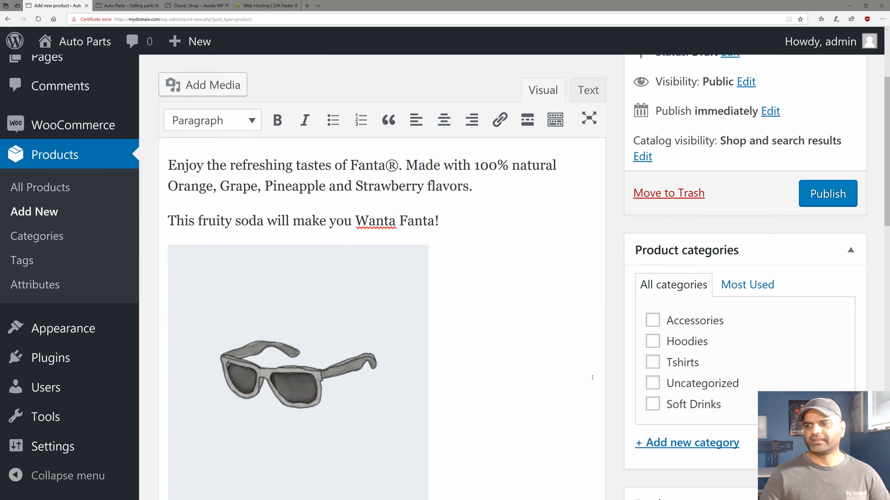
scroll(590, 378, "down", 2)
left_click(652, 333)
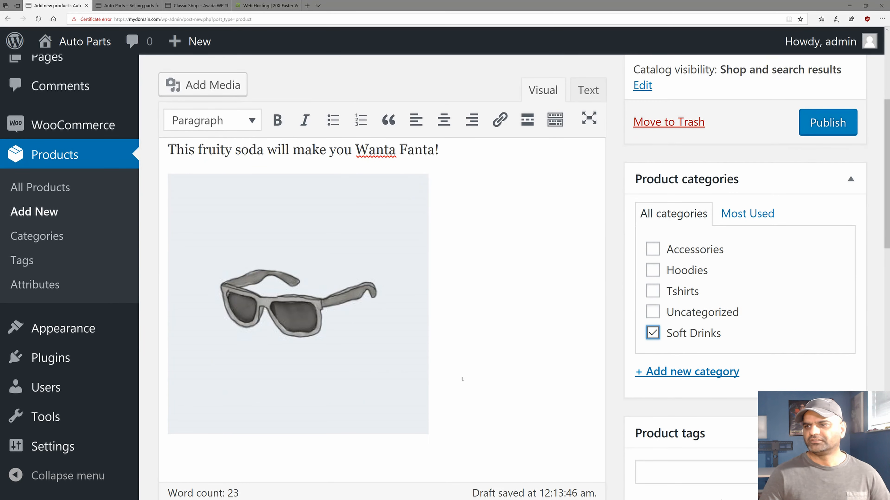
scroll(463, 379, "down", 10)
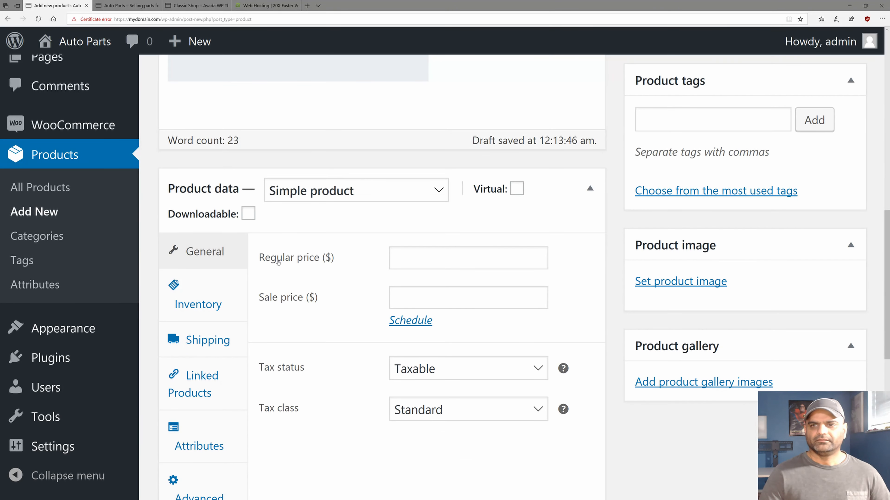
left_click(431, 260)
type("3")
key("Tab")
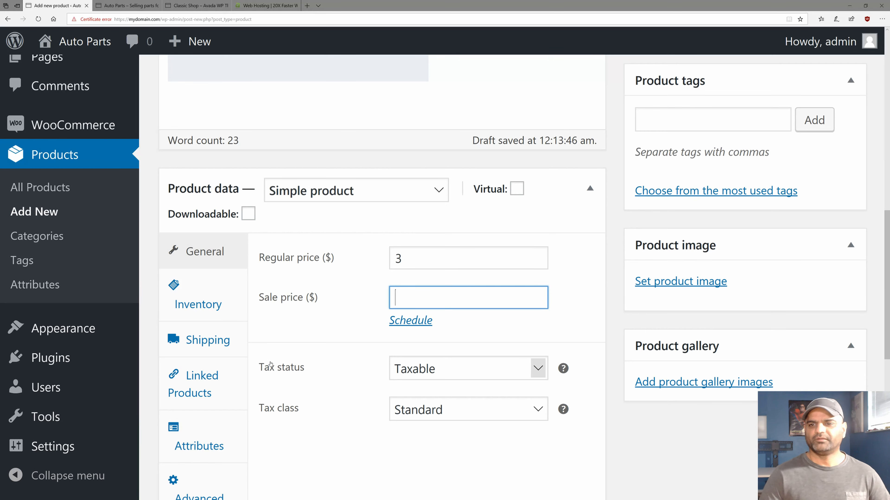
In Inventory, enable stock management with quantity 100 and backorders at Do not allow.
left_click(201, 302)
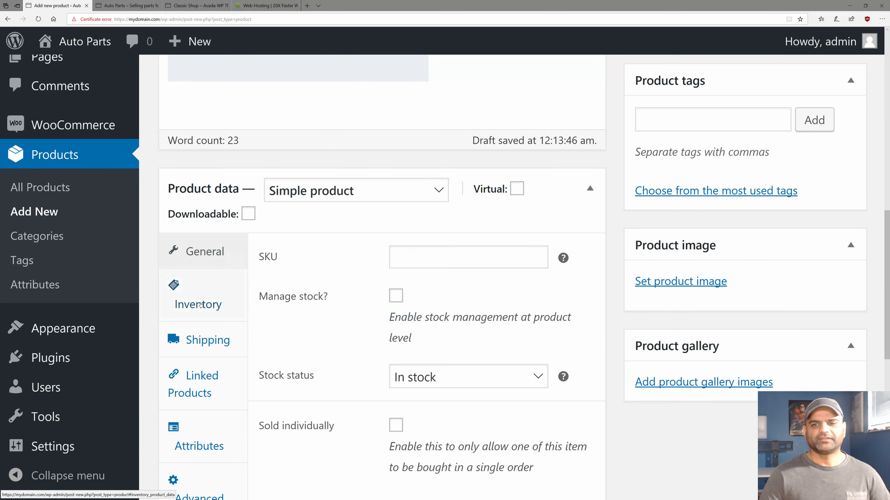
scroll(393, 360, "down", 2)
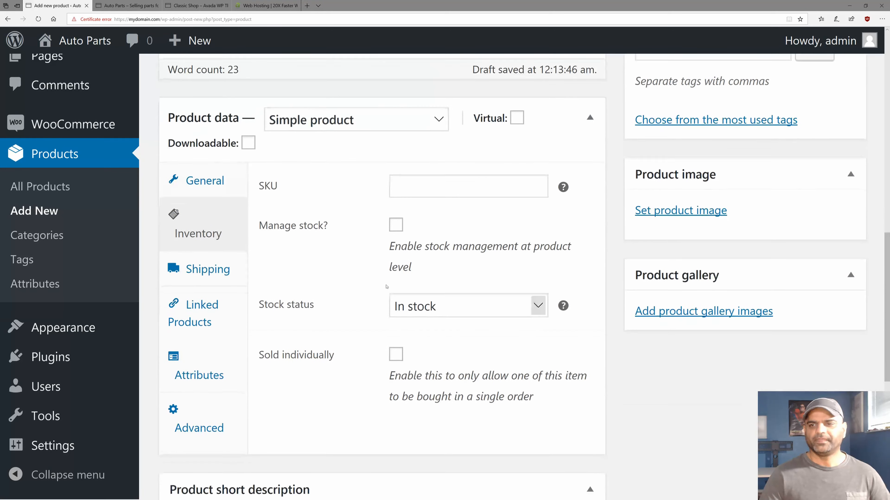
left_click(396, 225)
double_click(406, 309)
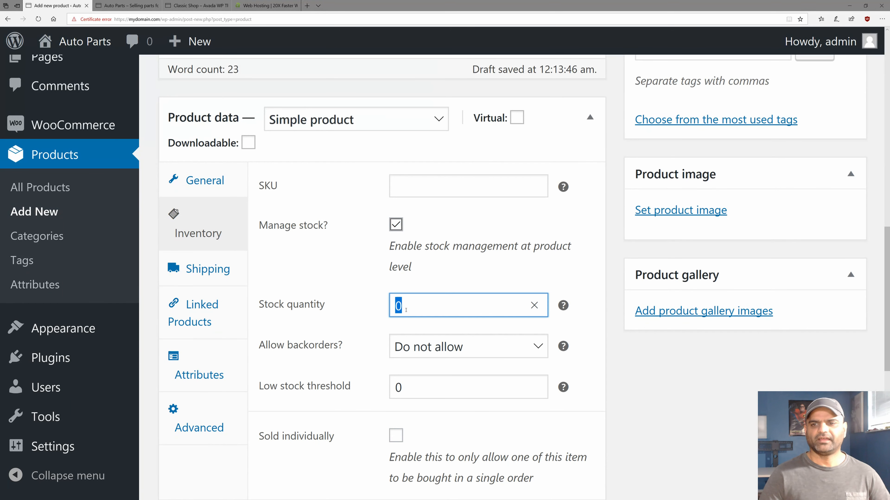
type("100")
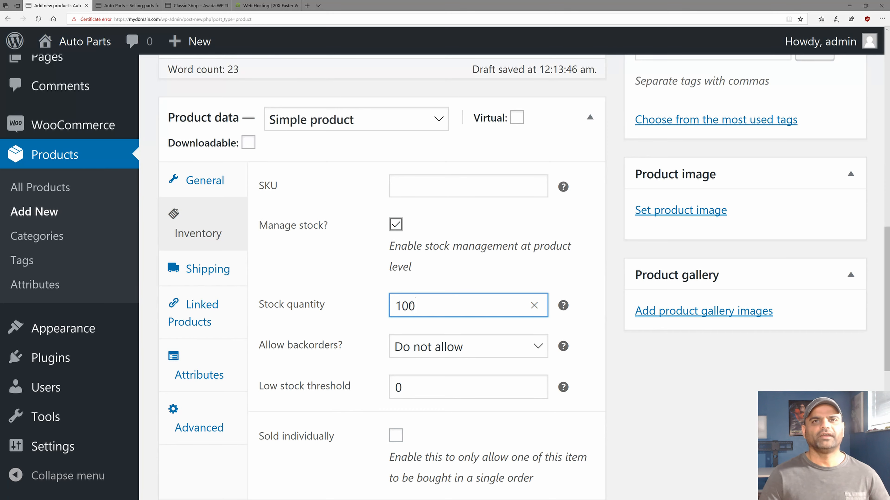
scroll(322, 358, "down", 4)
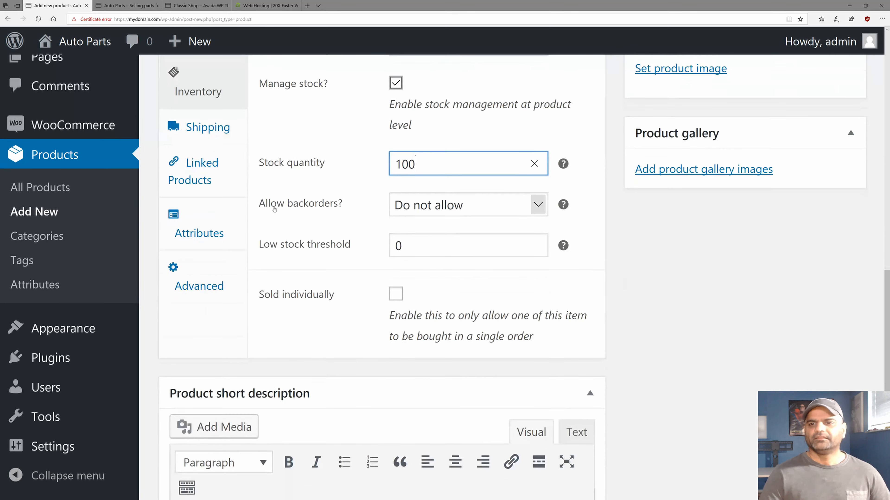
left_click_drag(258, 204, 343, 210)
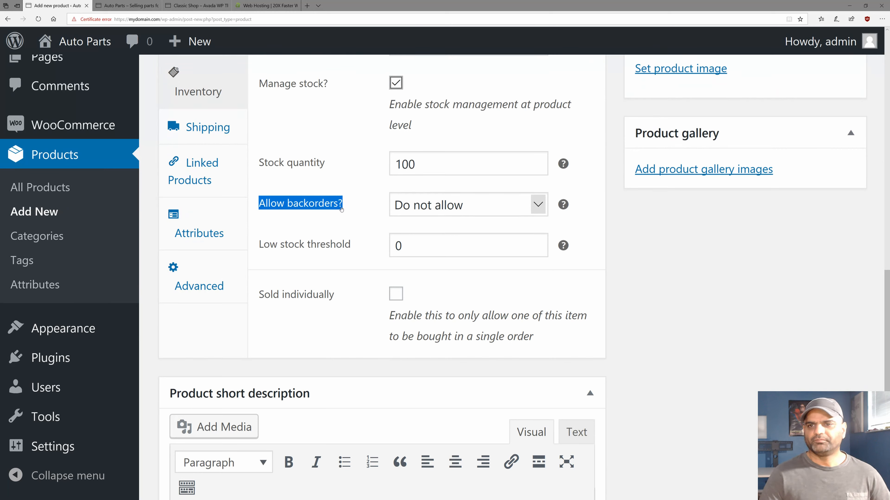
left_click(417, 207)
left_click(418, 206)
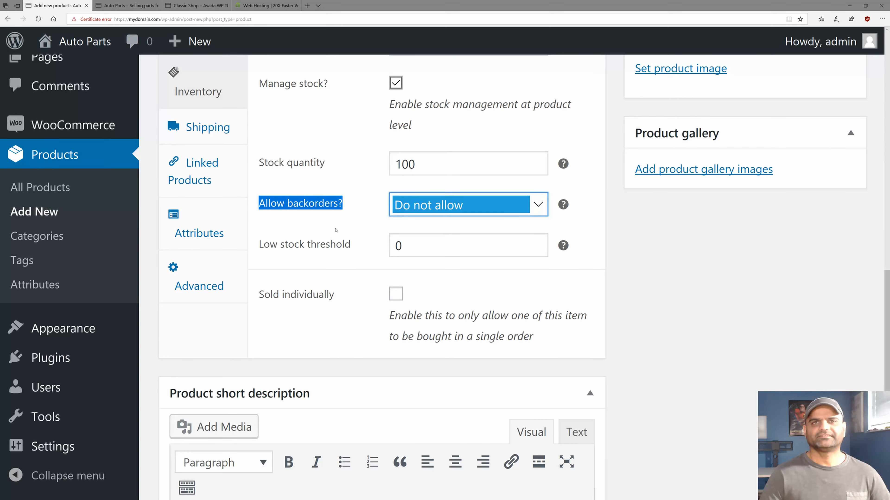
left_click(409, 206)
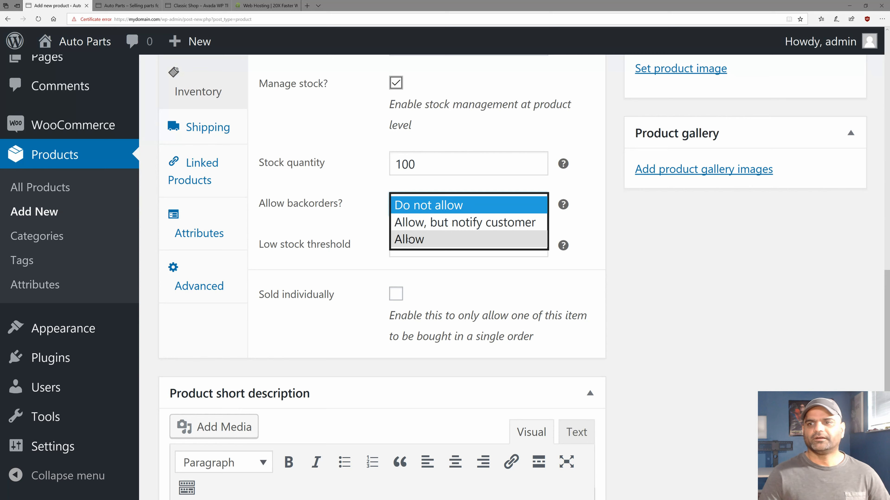
left_click(404, 205)
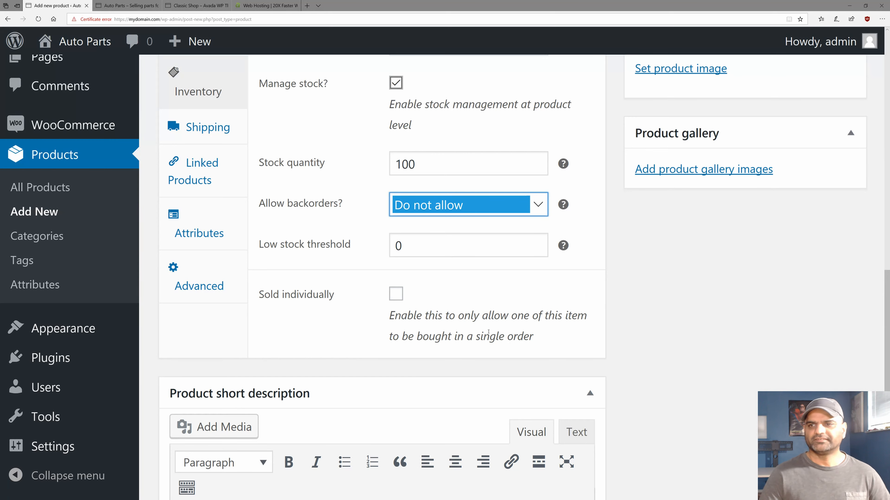
scroll(484, 327, "up", 4)
scroll(484, 327, "up", 15)
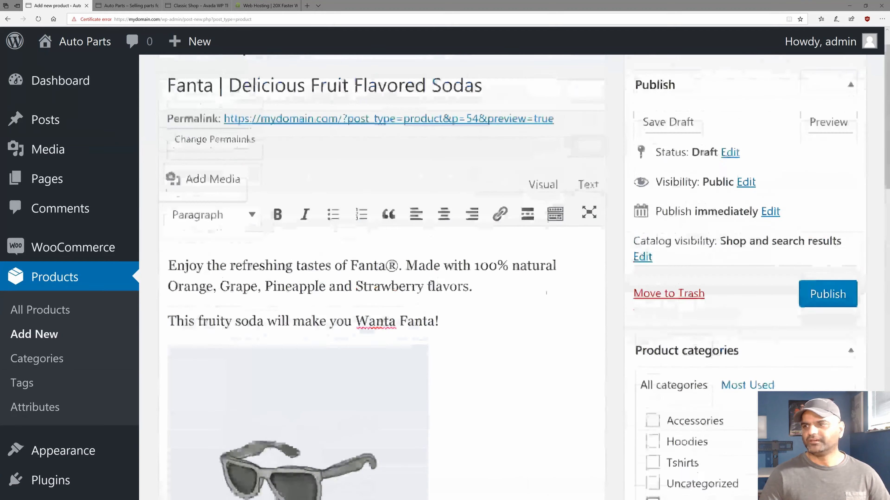
Publish the Fanta product.
left_click(825, 337)
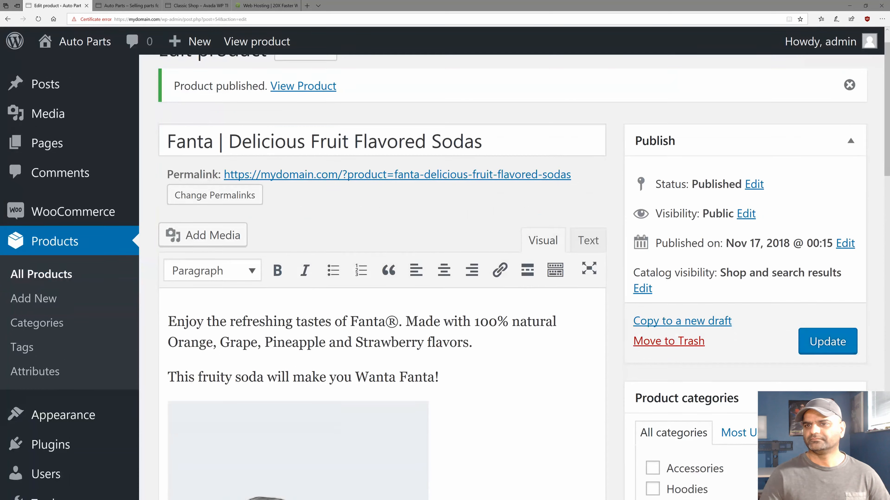
scroll(325, 306, "up", 1)
left_click_drag(185, 127, 335, 122)
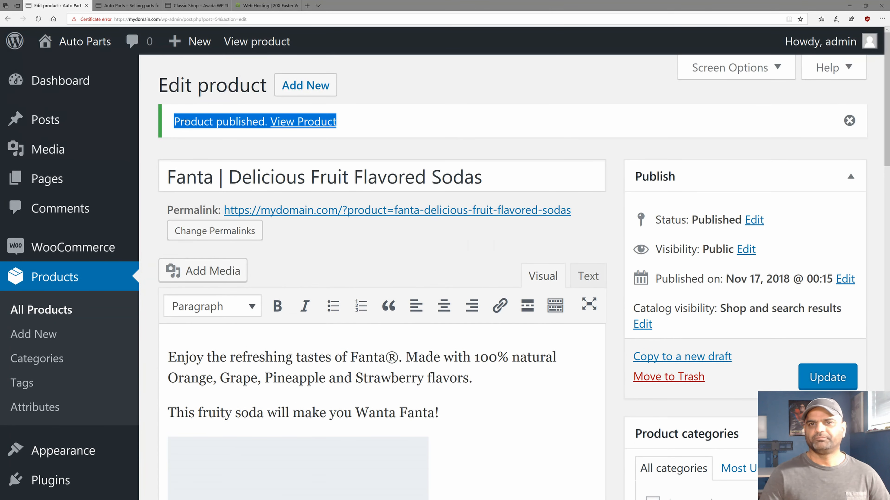
On the storefront Shop page, find Fanta listed at $3.00.
left_click(109, 6)
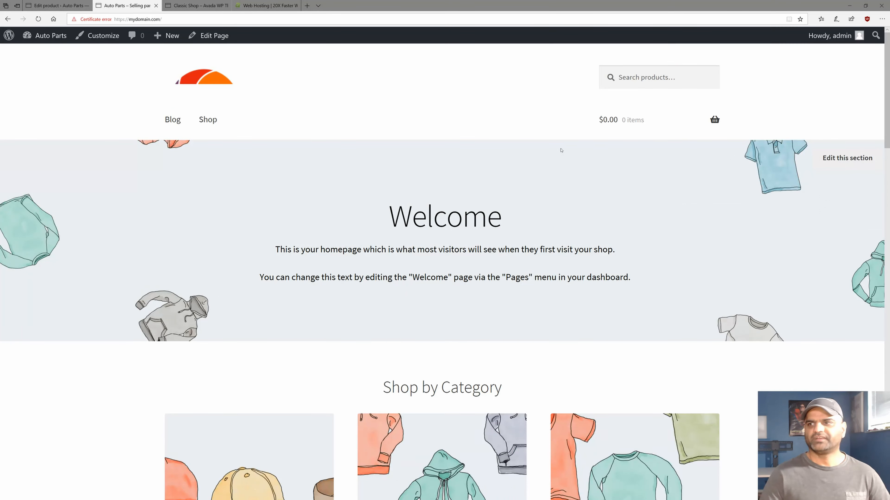
left_click(207, 120)
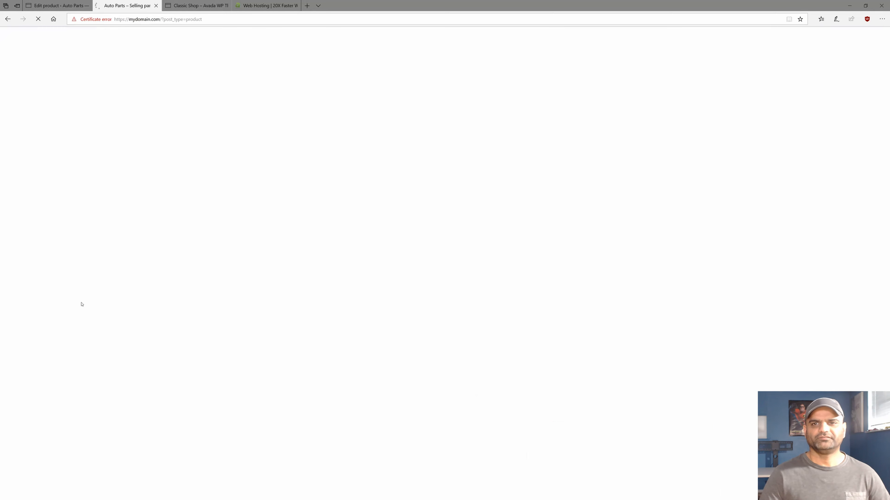
scroll(81, 304, "down", 1)
scroll(80, 304, "down", 8)
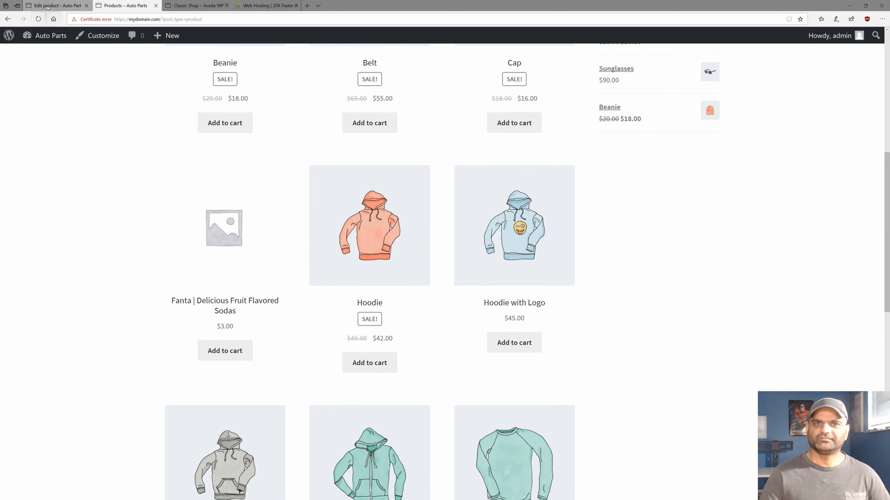
Back in the product editor, upload fanta.jpg and set it as the product image.
left_click(58, 5)
scroll(480, 374, "down", 5)
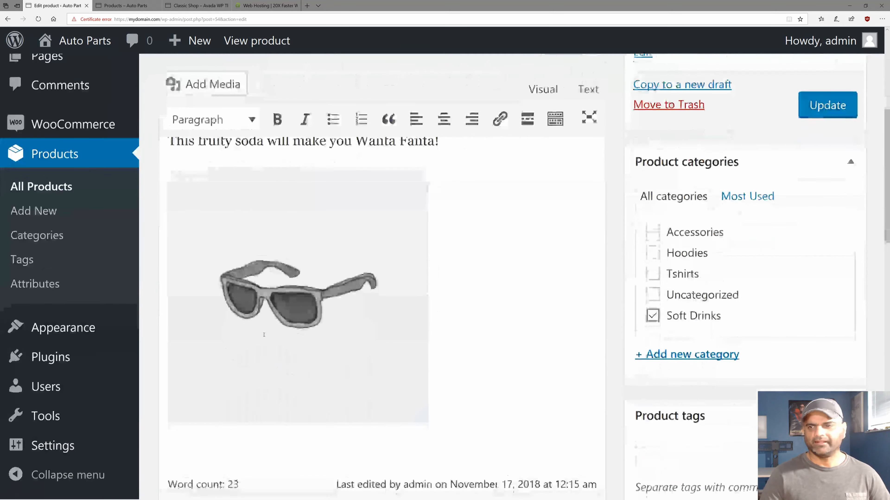
scroll(479, 374, "down", 6)
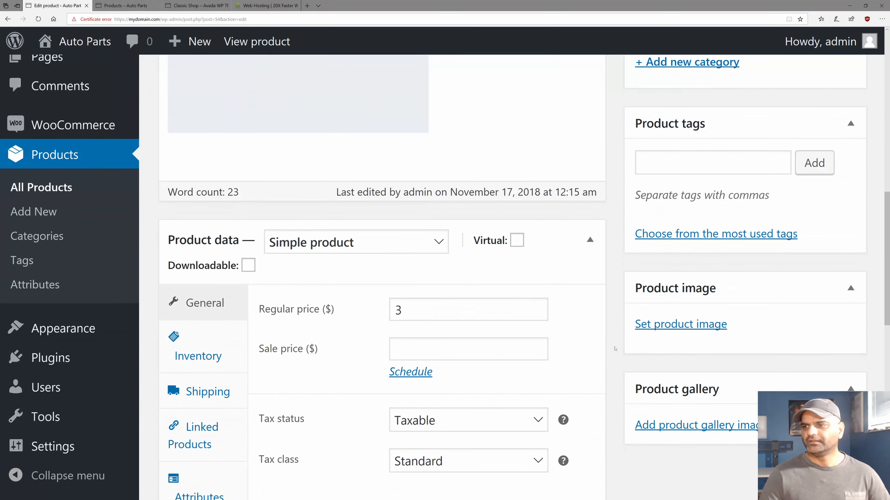
left_click(643, 325)
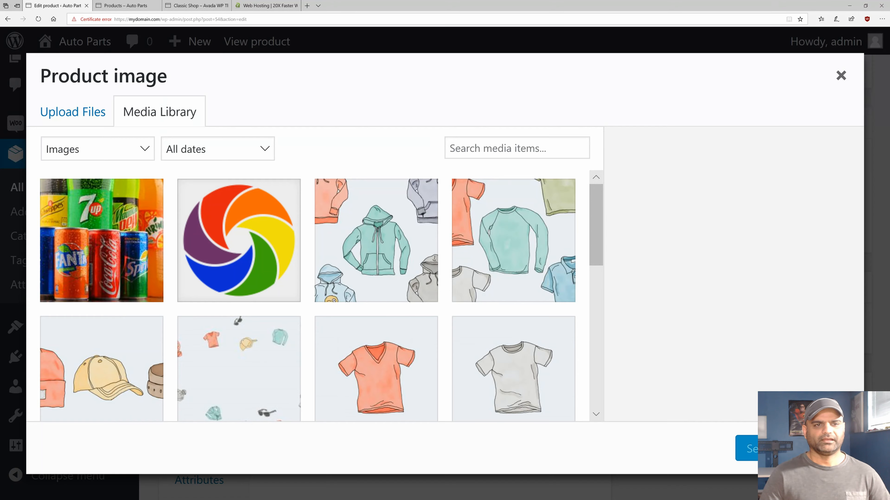
left_click_drag(15, 178, 152, 234)
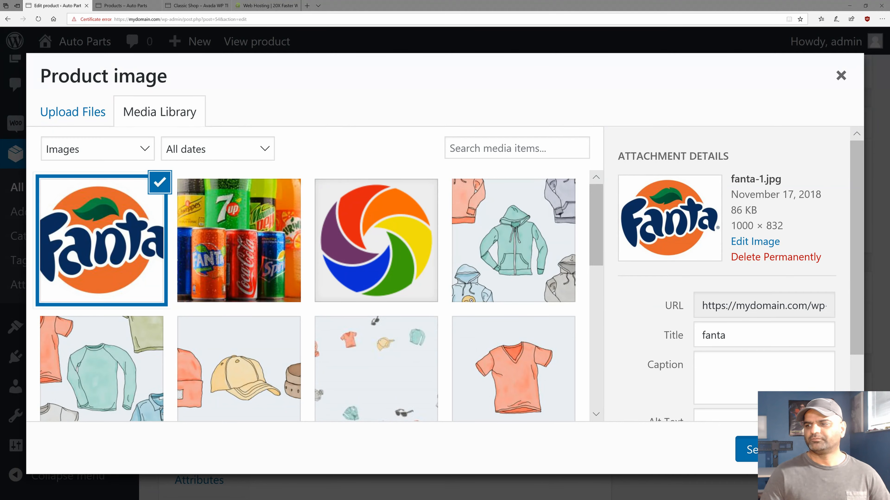
left_click(740, 448)
scroll(583, 414, "down", 8)
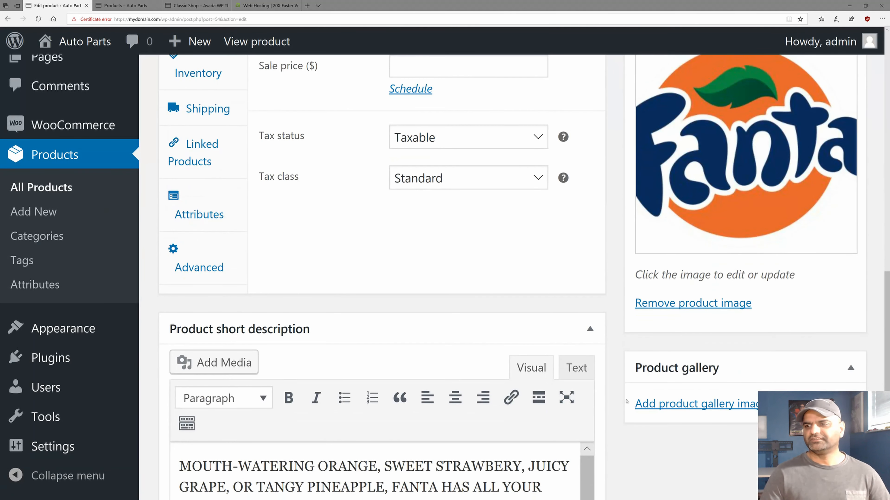
Add the soda-cans photo and colourful swirl logo to the product gallery, then update.
left_click(684, 404)
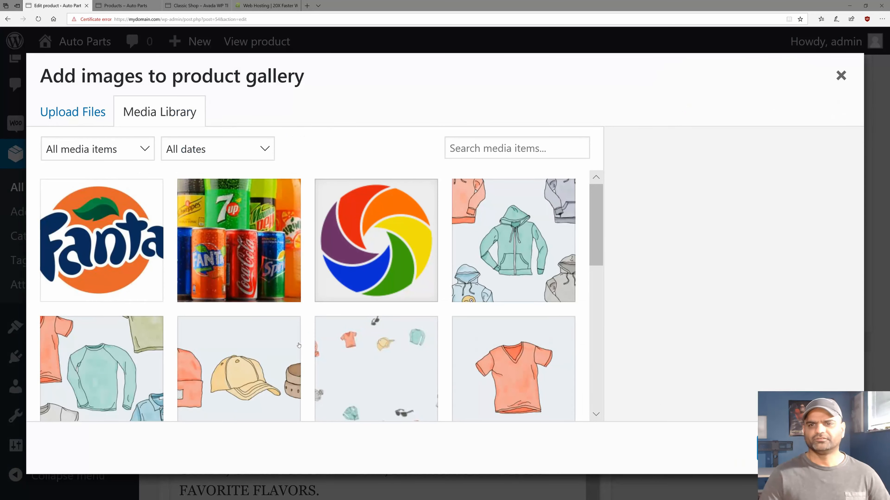
left_click(261, 262)
left_click(375, 240)
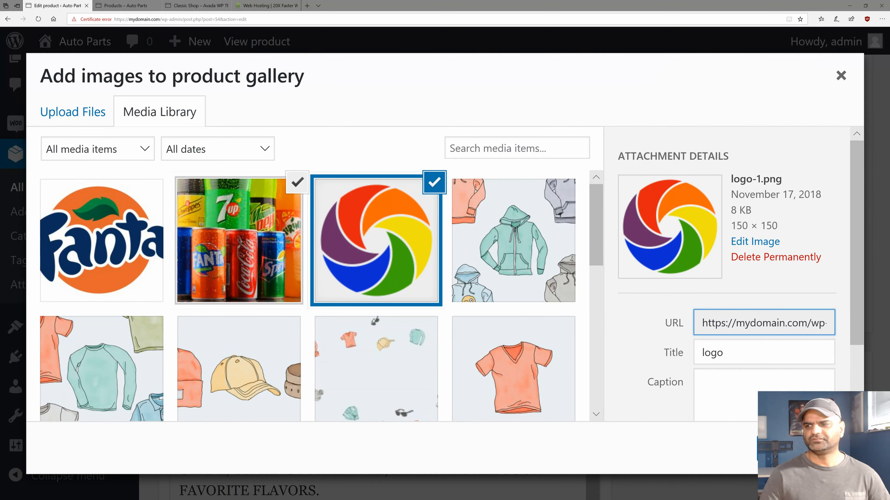
left_click(805, 448)
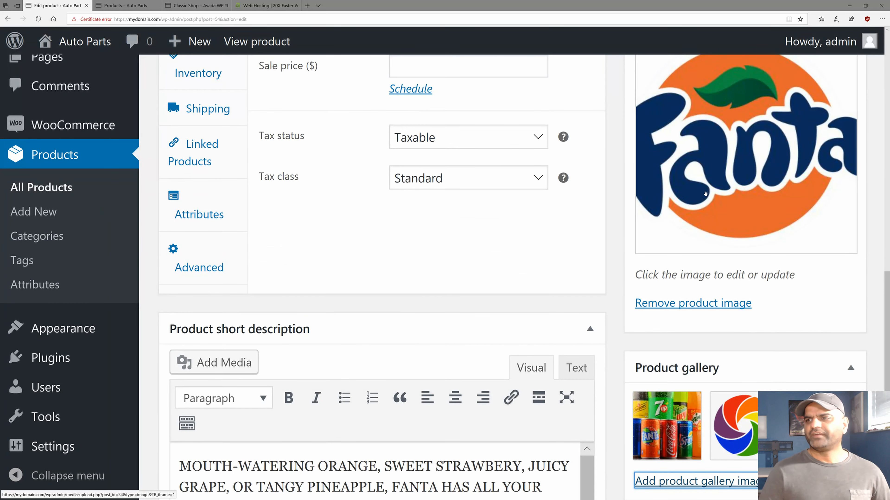
scroll(572, 409, "down", 3)
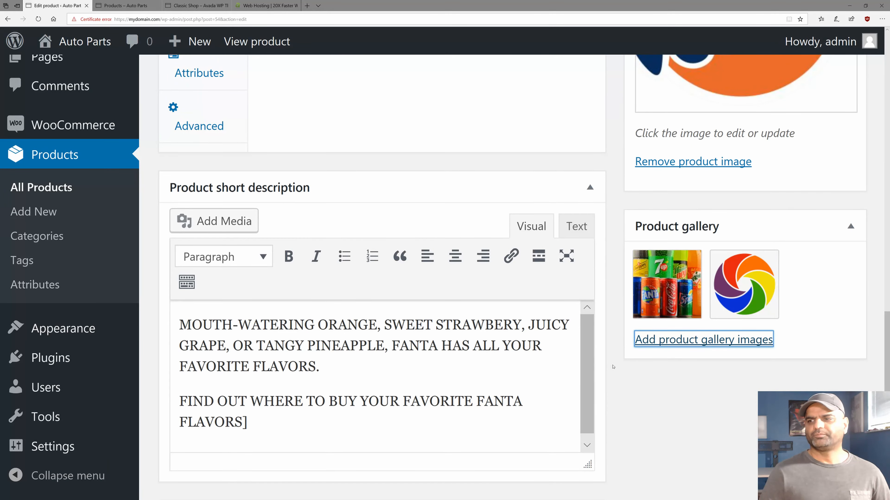
scroll(683, 288, "up", 15)
left_click(827, 170)
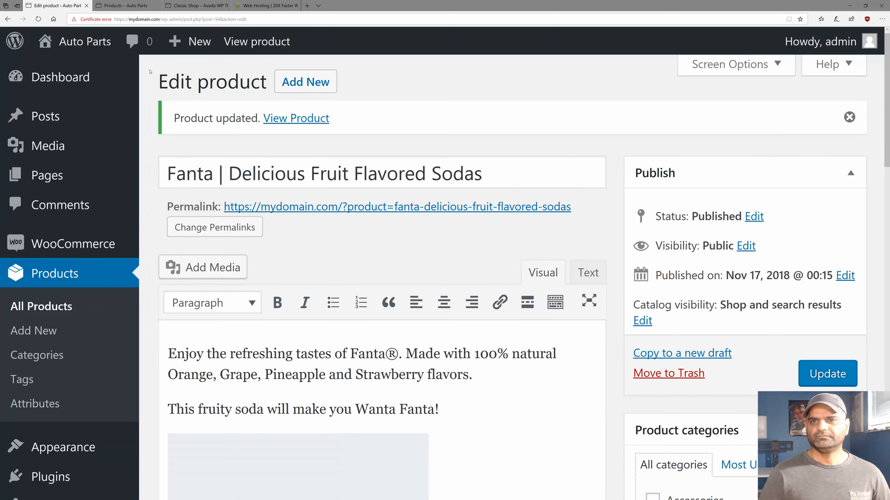
Reload the shop, open the Fanta product page, and view its soda-cans and swirl-logo gallery images.
left_click(123, 5)
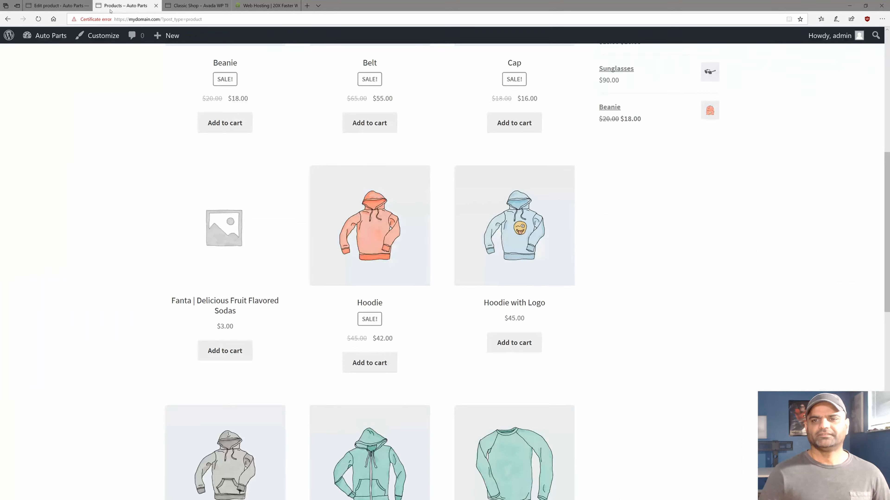
key("F5")
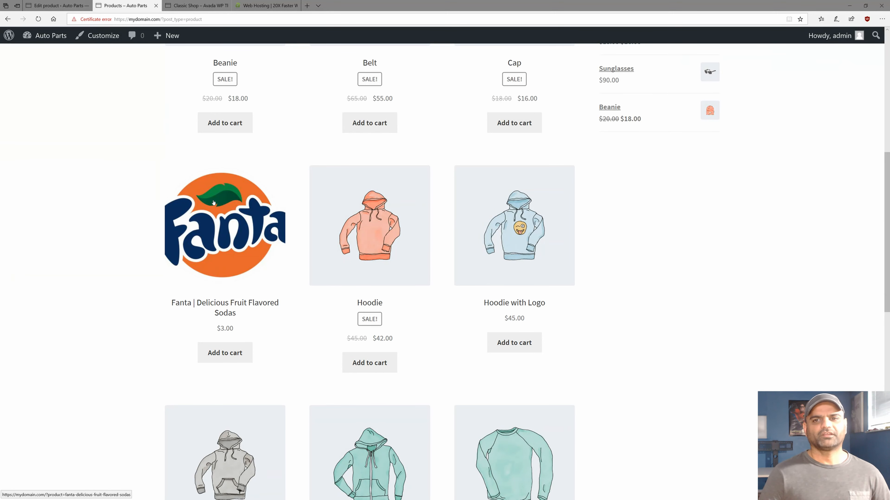
left_click(217, 266)
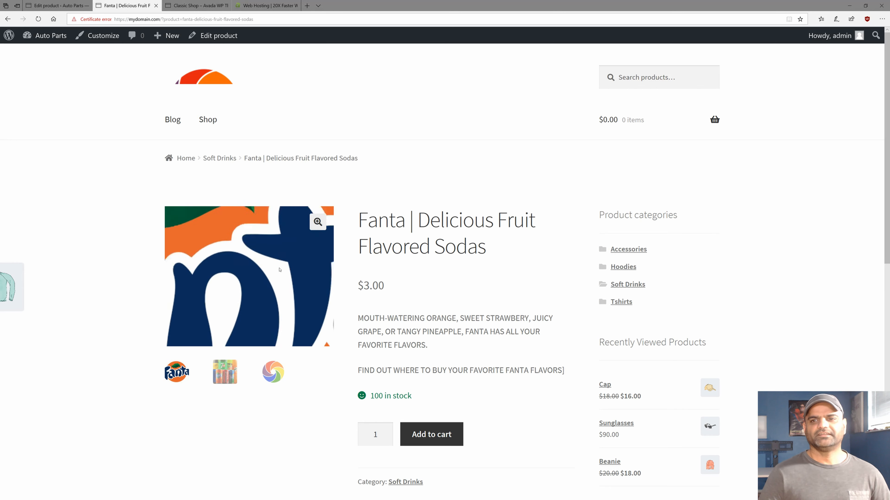
left_click(225, 374)
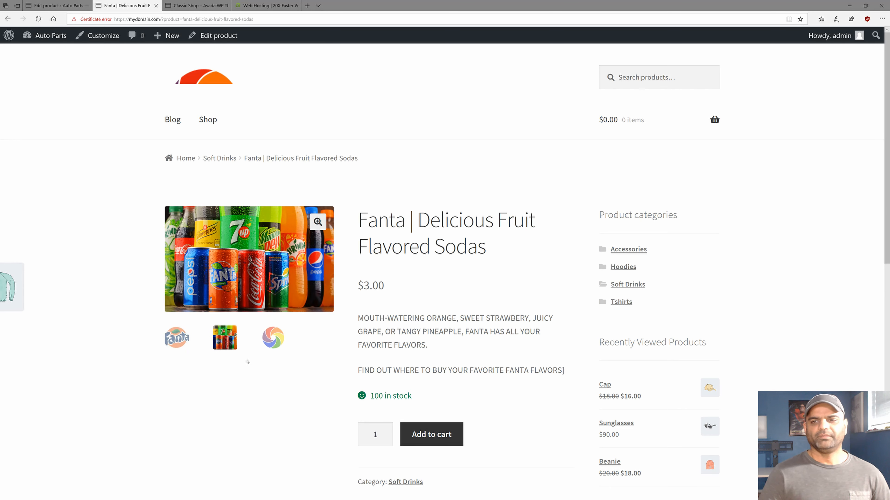
left_click(277, 336)
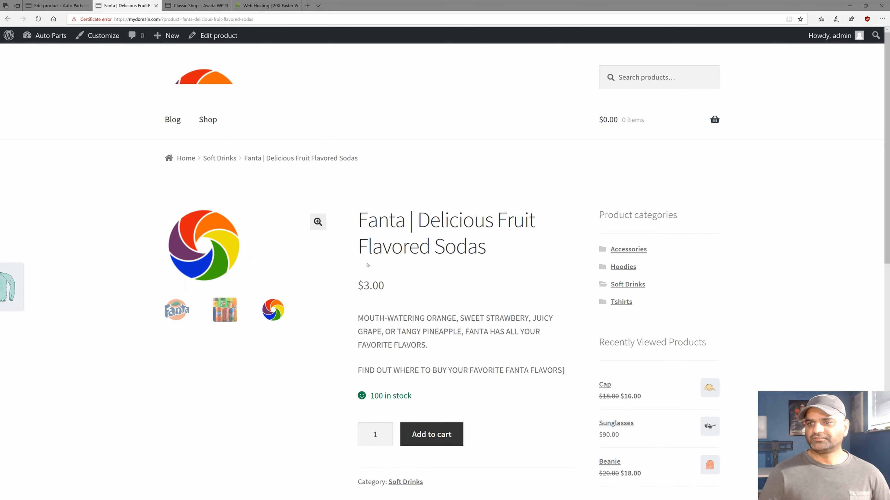
left_click_drag(358, 220, 486, 244)
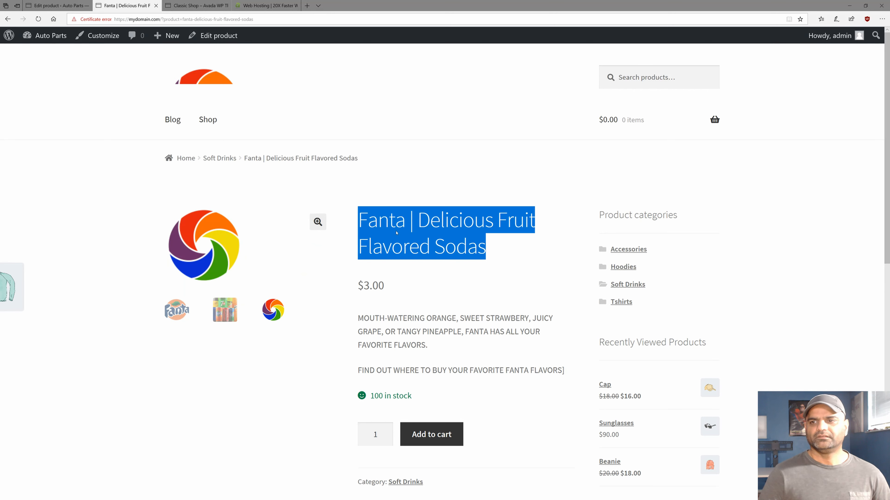
left_click(69, 8)
Compare the Fanta title and short description in the editor with the storefront page.
triple_click(188, 171)
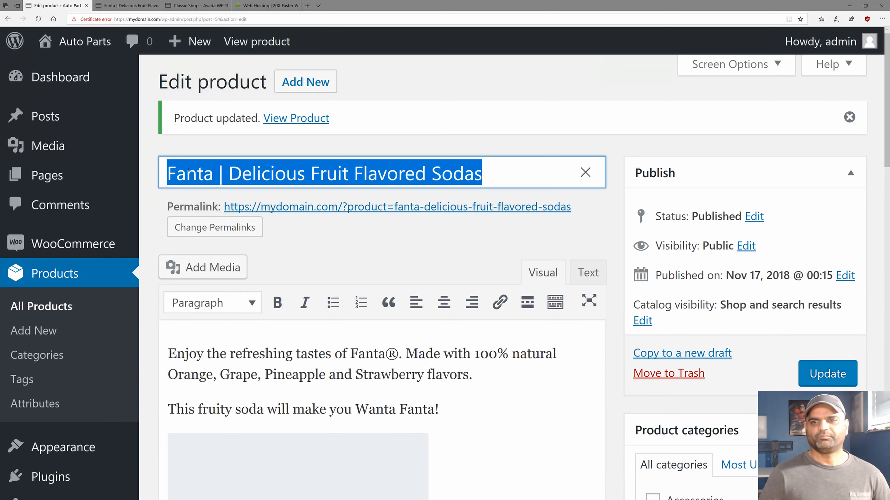
left_click(126, 5)
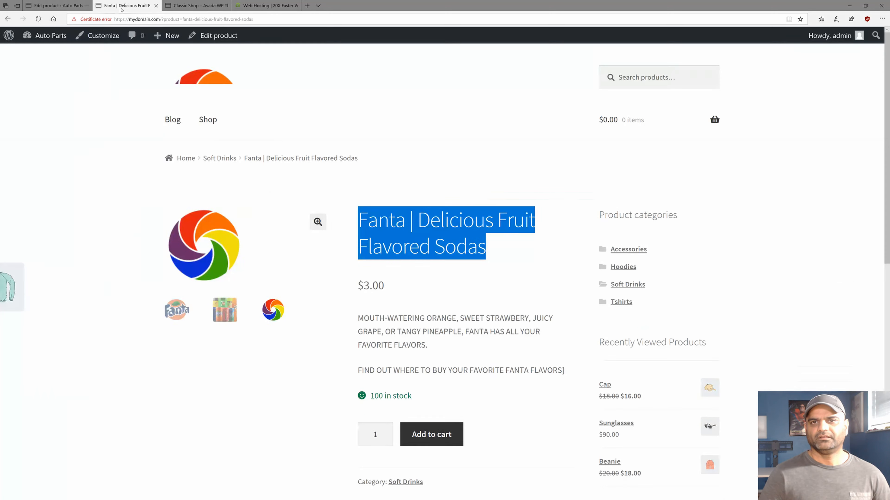
scroll(331, 252, "down", 2)
left_click_drag(358, 246, 565, 300)
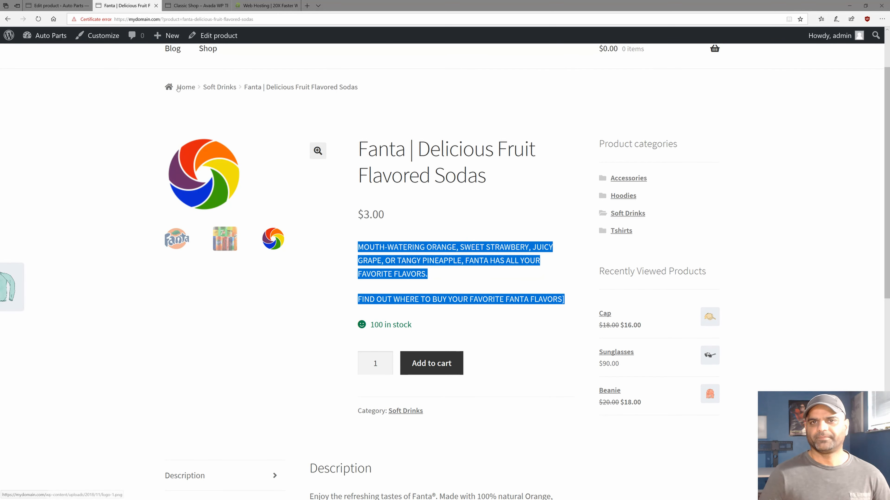
left_click(58, 5)
Delete the stray ] after FLAVORS at the end of the short description.
scroll(350, 245, "down", 4)
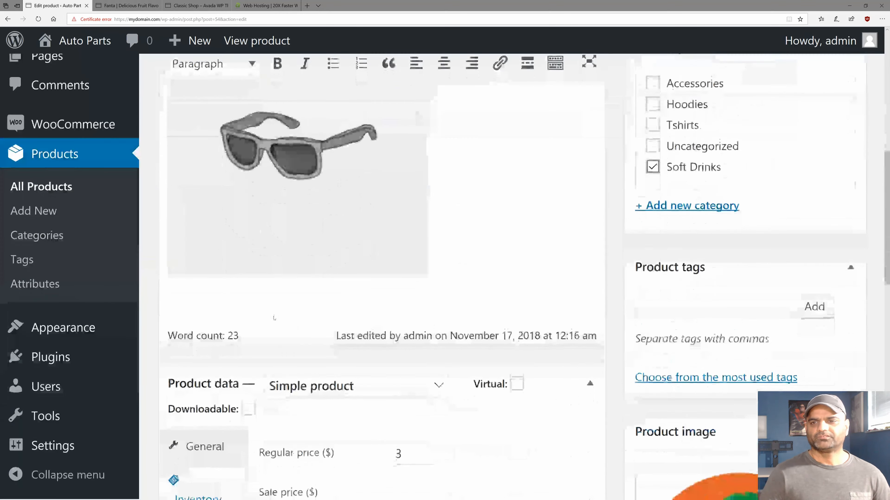
scroll(274, 318, "down", 10)
left_click(241, 348)
key("Delete")
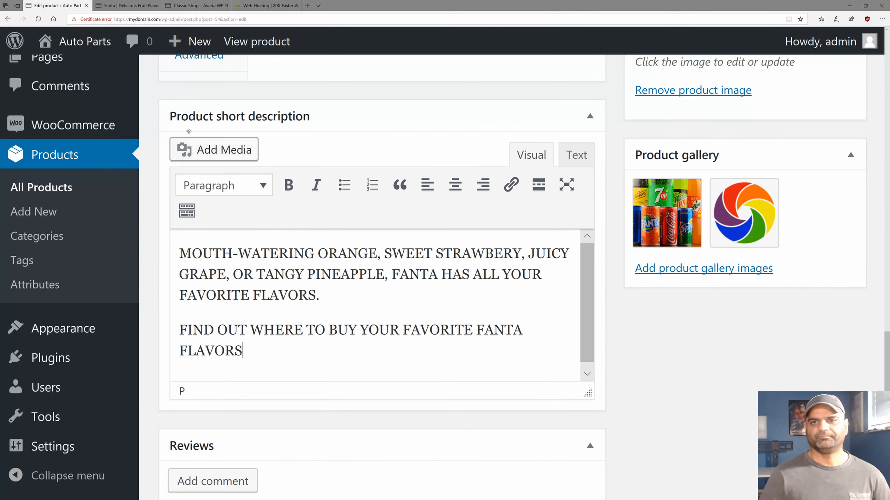
scroll(210, 210, "up", 8)
Check the storefront page's 100 in stock line and full Fanta product description.
left_click(141, 6)
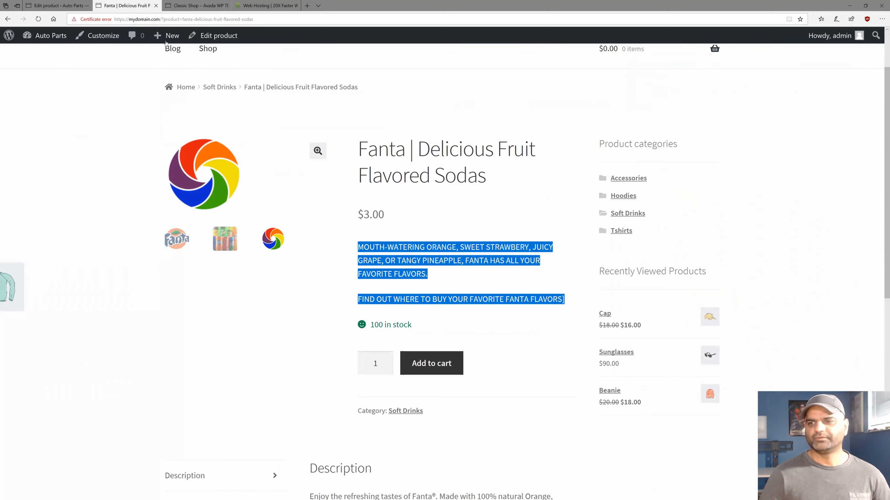
scroll(417, 298, "down", 2)
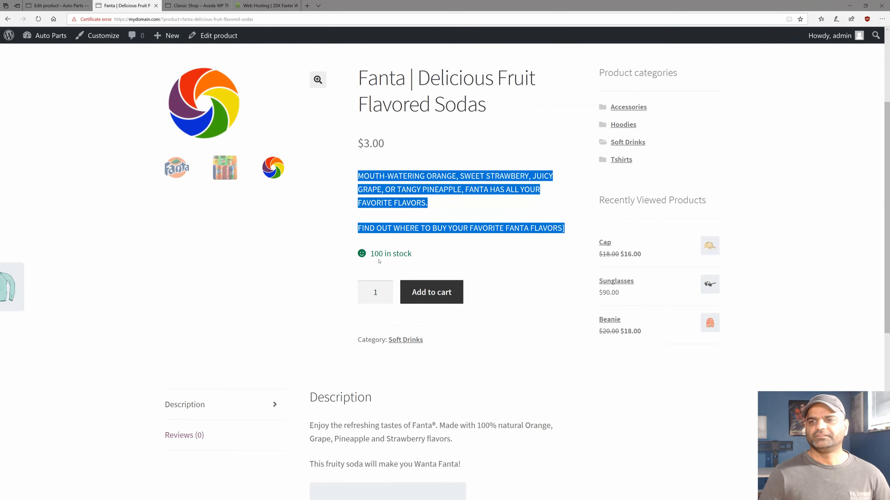
triple_click(378, 254)
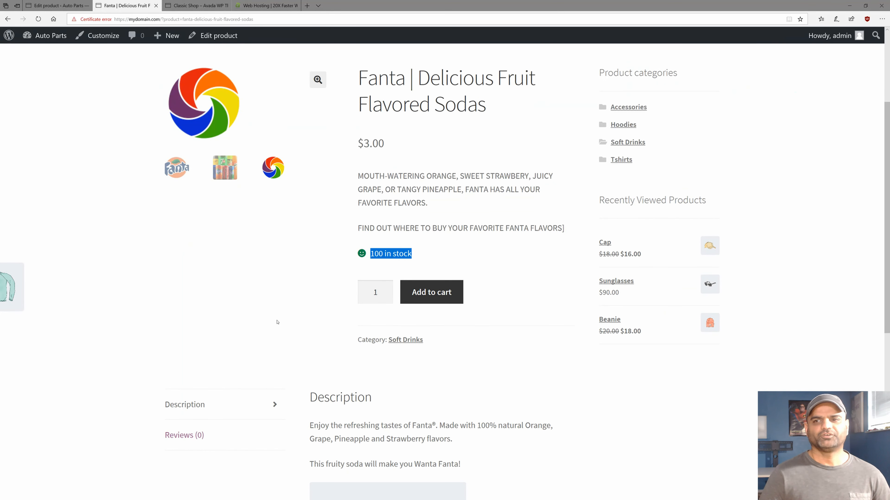
left_click(299, 319)
scroll(309, 204, "down", 6)
left_click_drag(312, 213, 472, 253)
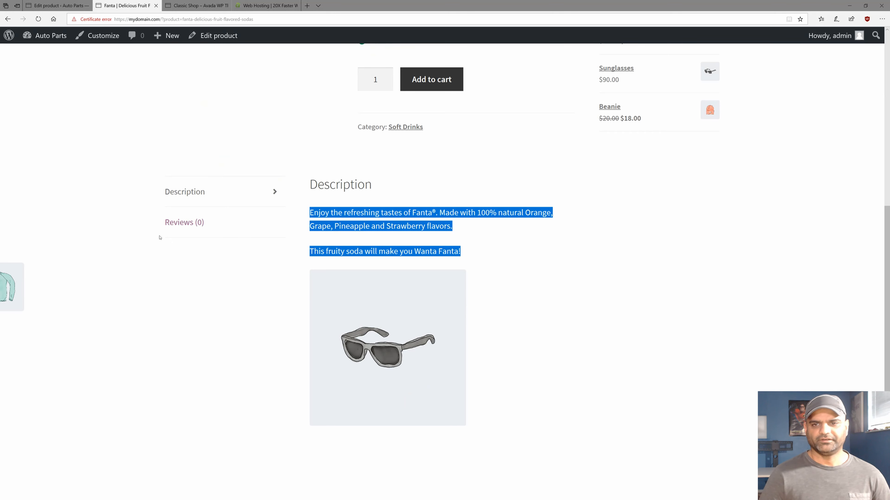
scroll(230, 320, "up", 10)
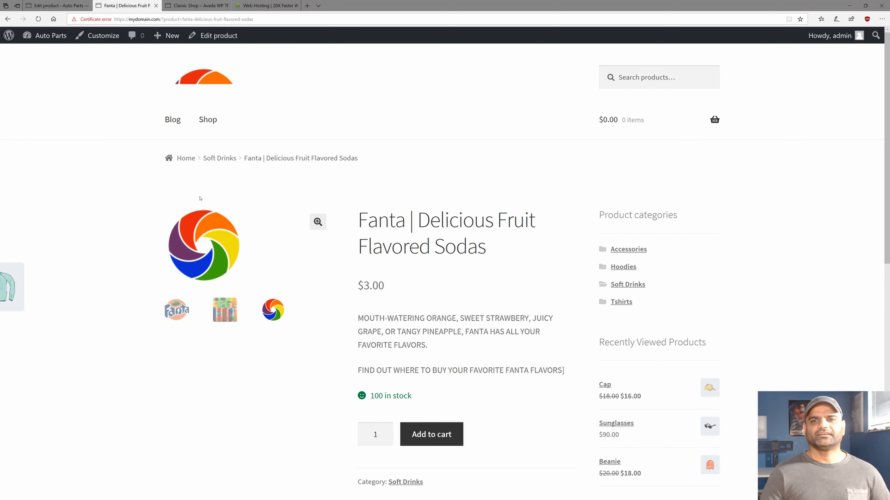
Add the Beanie to the cart from the Shop page.
left_click(200, 120)
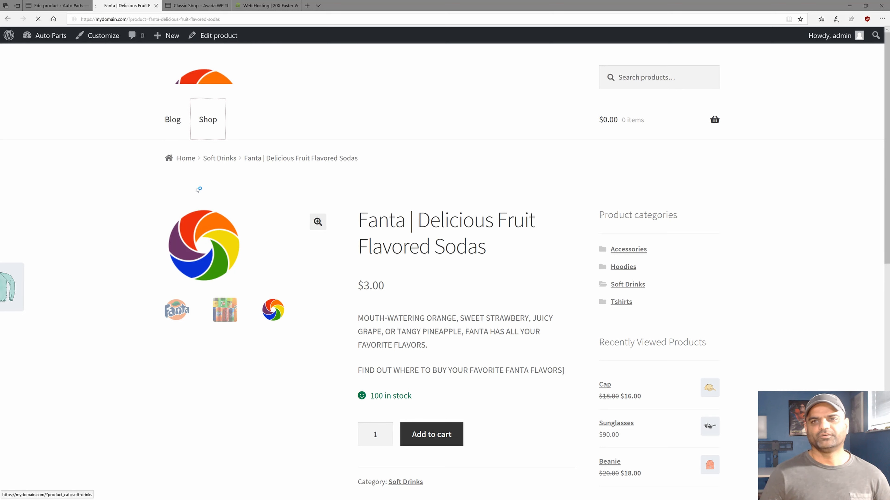
scroll(182, 329, "down", 10)
scroll(181, 329, "up", 8)
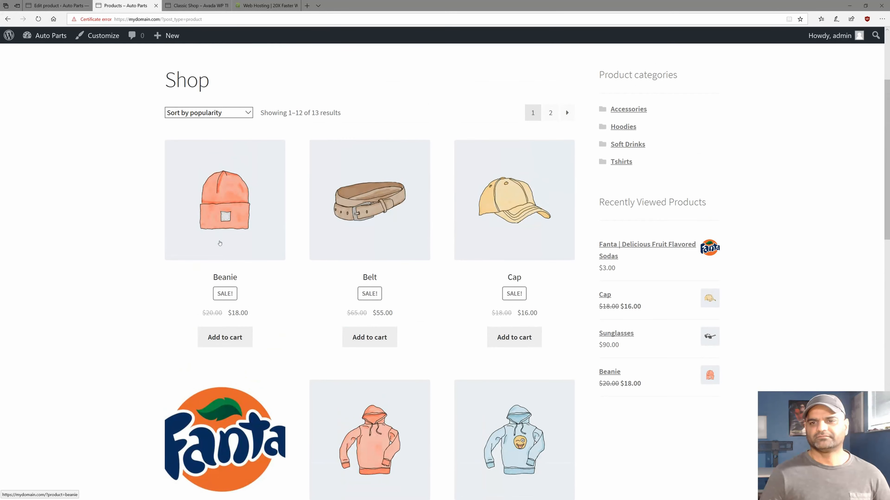
left_click(223, 337)
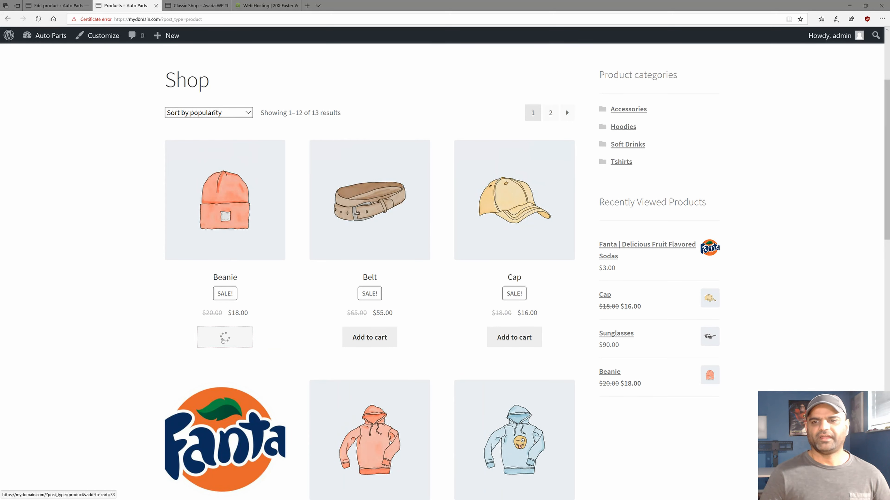
Open the Fanta product page and check its 100 in stock label.
scroll(128, 348, "down", 5)
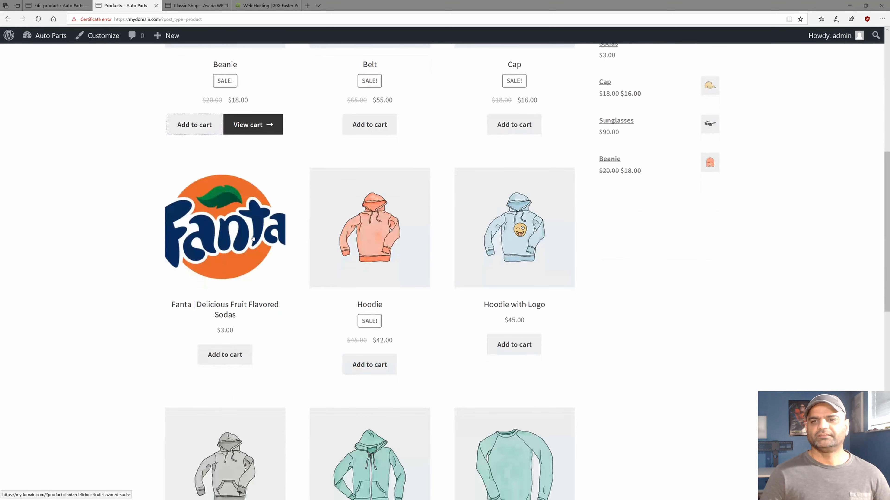
left_click(257, 262)
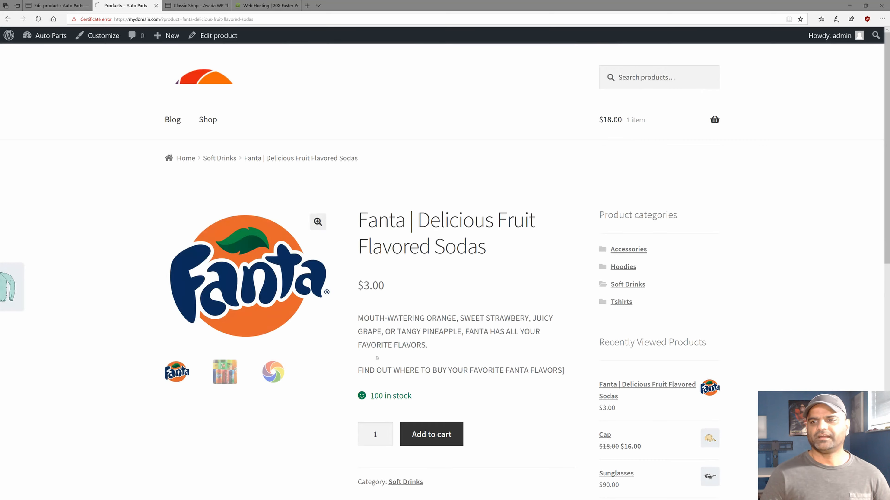
scroll(385, 298, "down", 4)
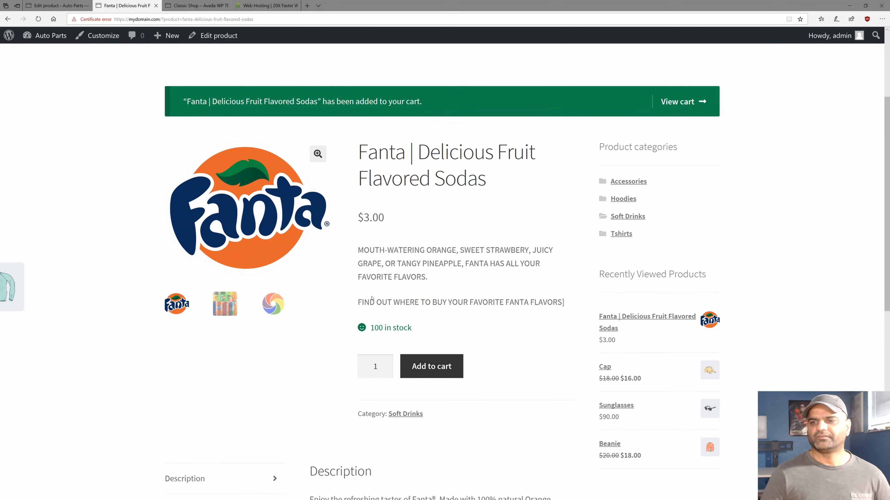
left_click_drag(371, 328, 413, 327)
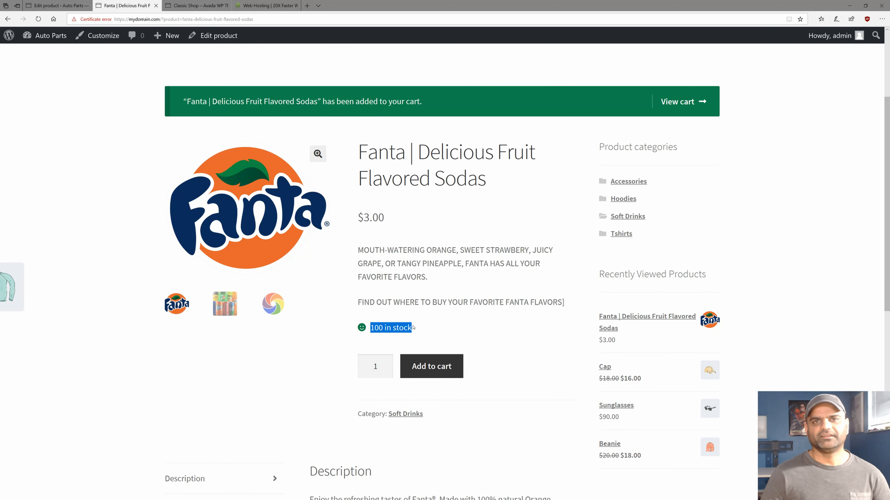
scroll(414, 325, "up", 4)
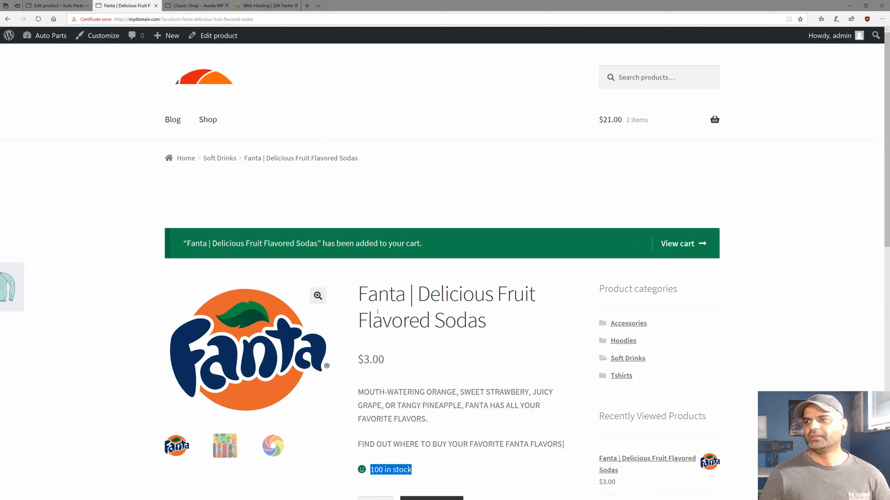
Open the full cart, review the $21.00 totals with free shipping, and proceed to checkout.
mouse_move(638, 120)
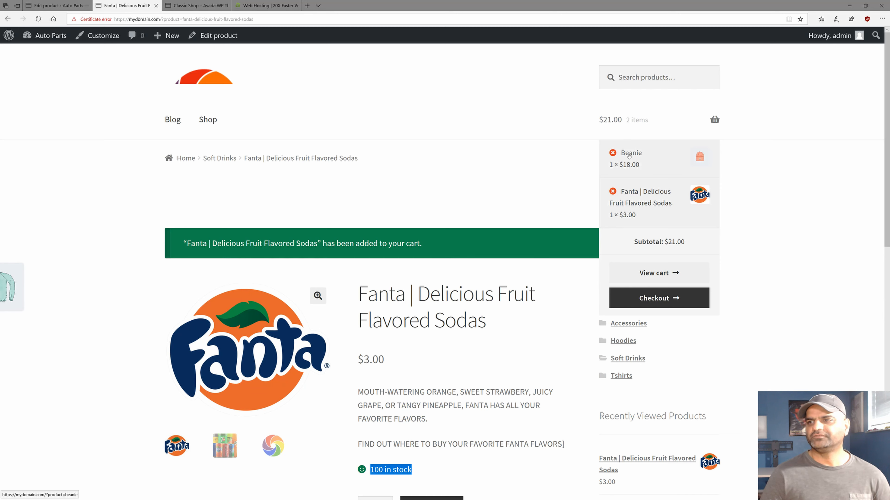
left_click(648, 274)
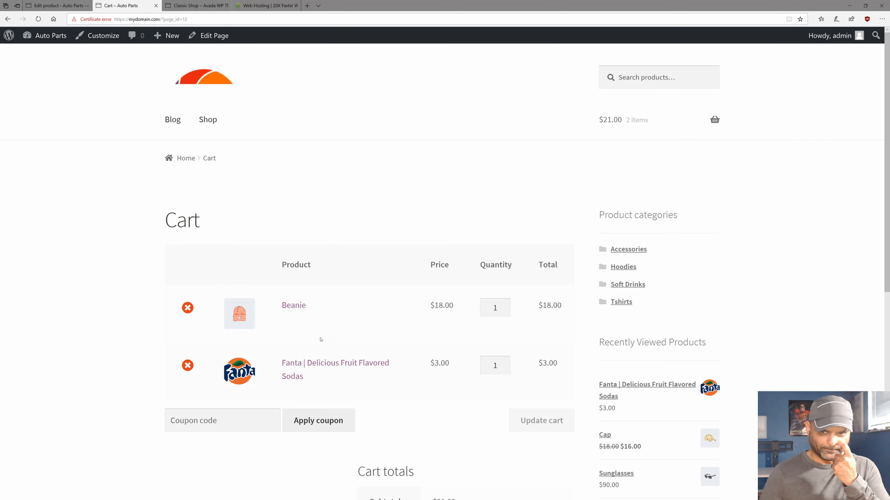
scroll(310, 274, "down", 4)
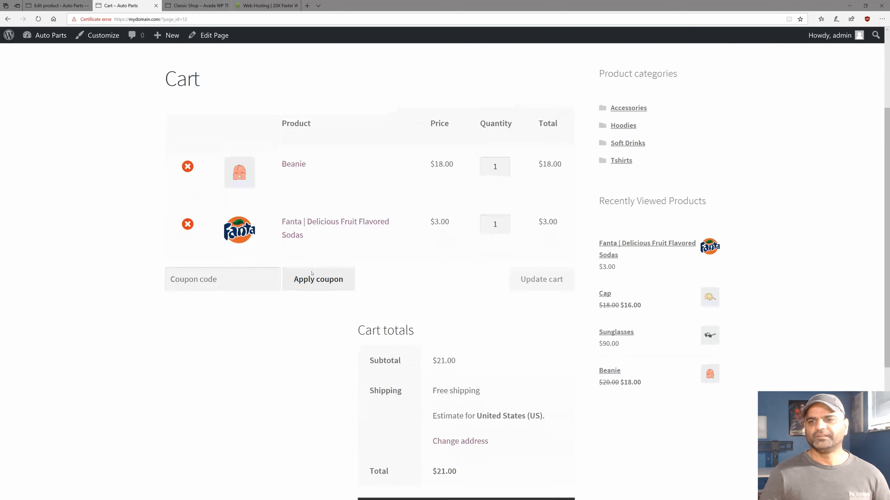
left_click(214, 281)
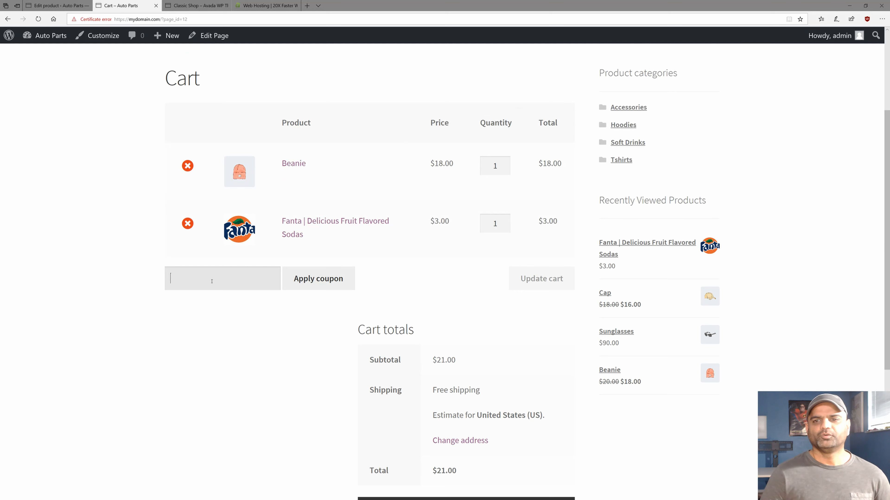
scroll(228, 280, "down", 4)
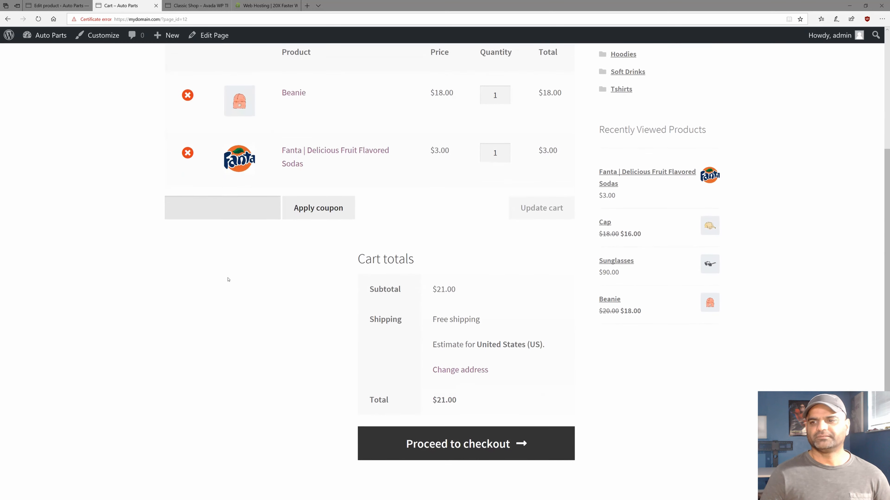
double_click(456, 250)
left_click_drag(457, 250, 440, 252)
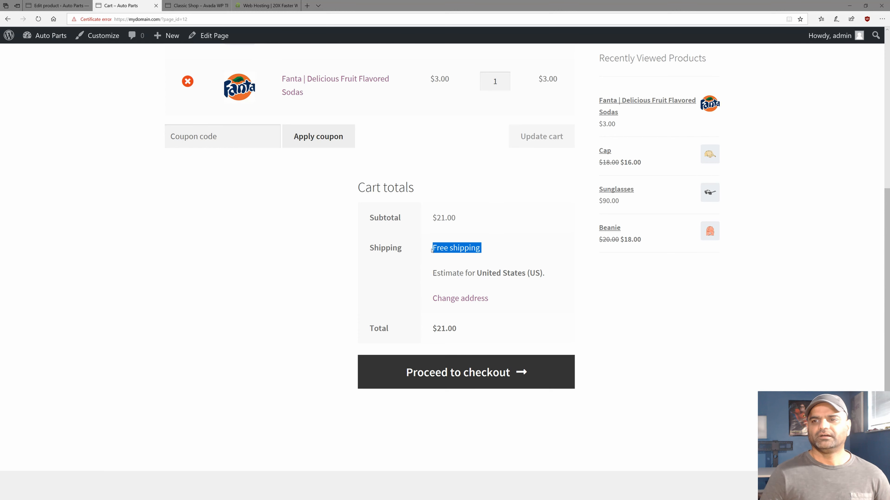
left_click_drag(432, 249, 486, 251)
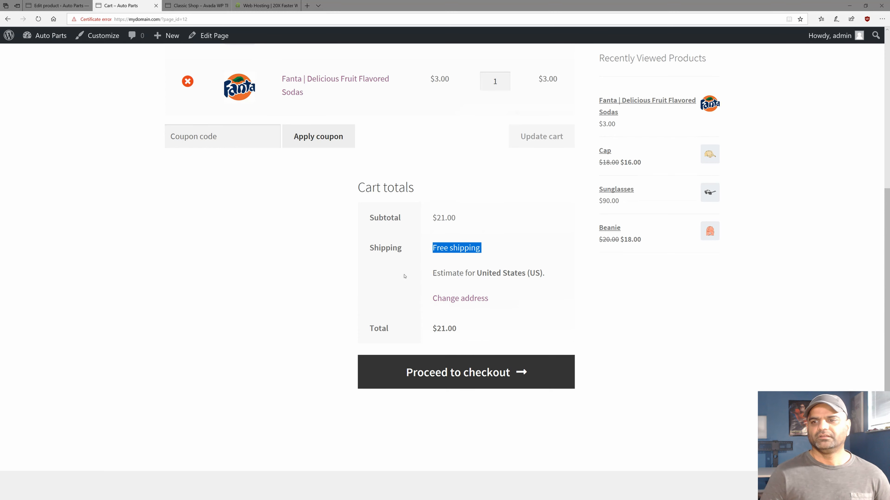
scroll(406, 275, "down", 2)
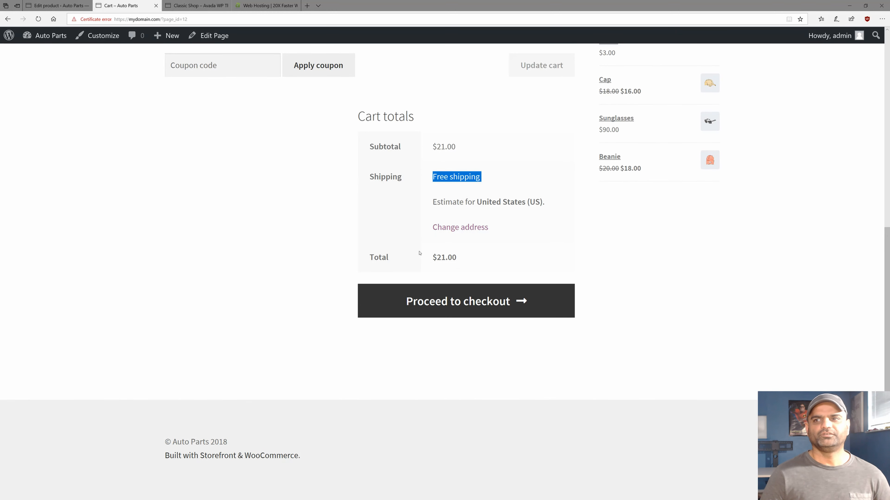
left_click(419, 305)
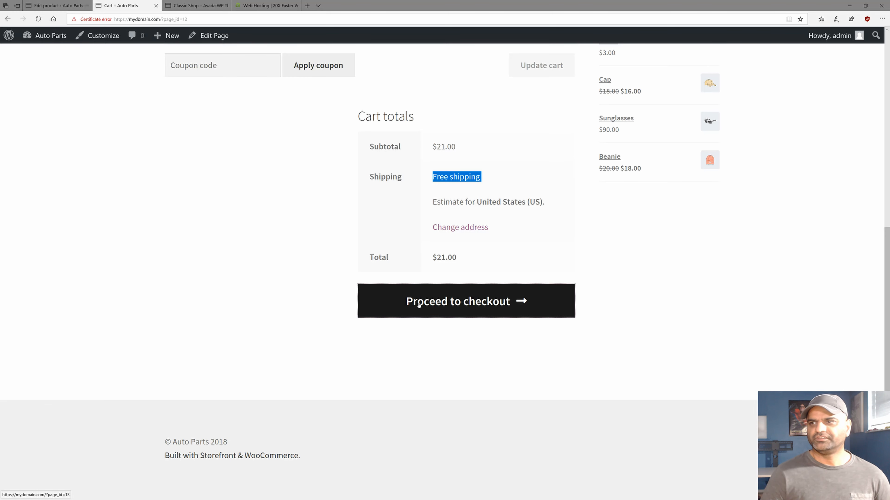
scroll(323, 297, "down", 1)
Enter the customer's first and last name and autofill their saved street address.
scroll(323, 297, "down", 5)
left_click(205, 130)
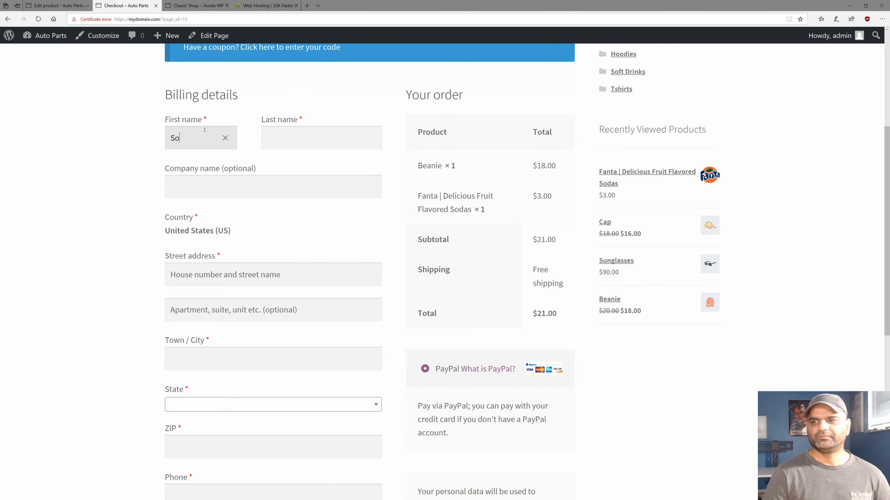
key("Tab")
key("Tab")
key("Tab")
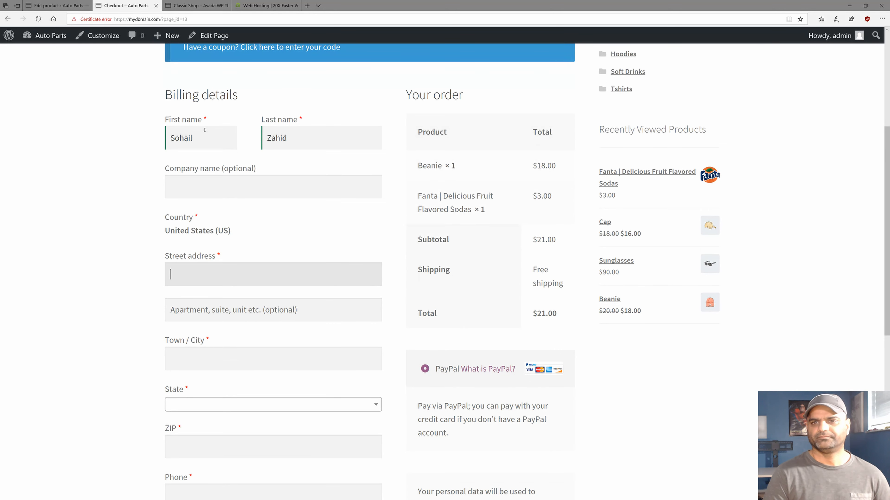
type("120")
key("Down")
key("Tab")
Fill in the customer's phone number, correcting a mistyped entry.
scroll(204, 130, "down", 5)
left_click(213, 277)
type("925300829")
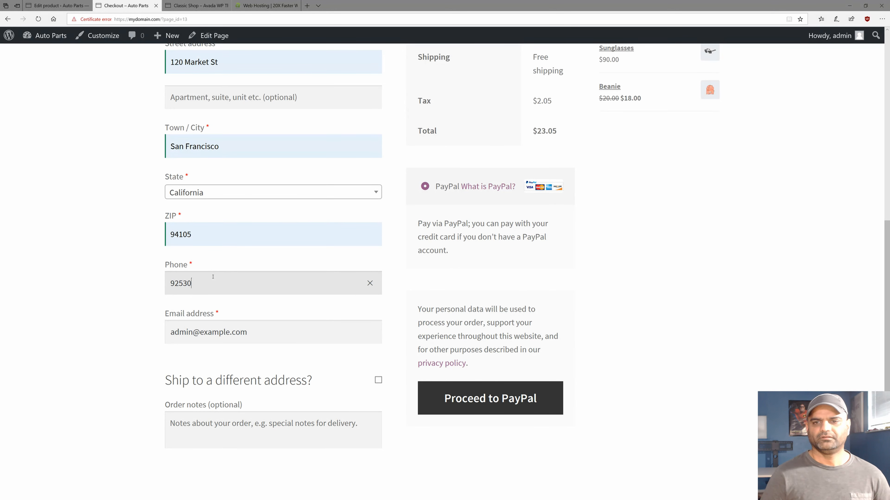
key("BackSpace")
key("BackSpace")
key("BackSpace")
key("BackSpace")
key("BackSpace")
key("BackSpace")
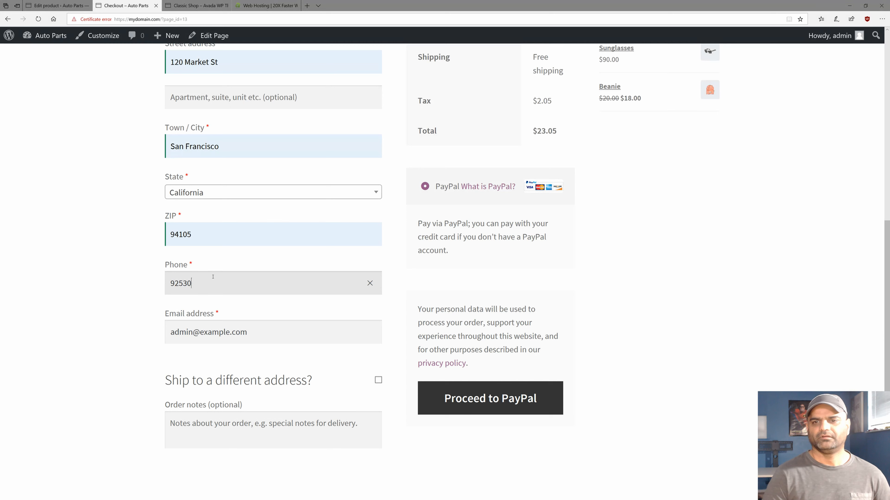
type("5551212")
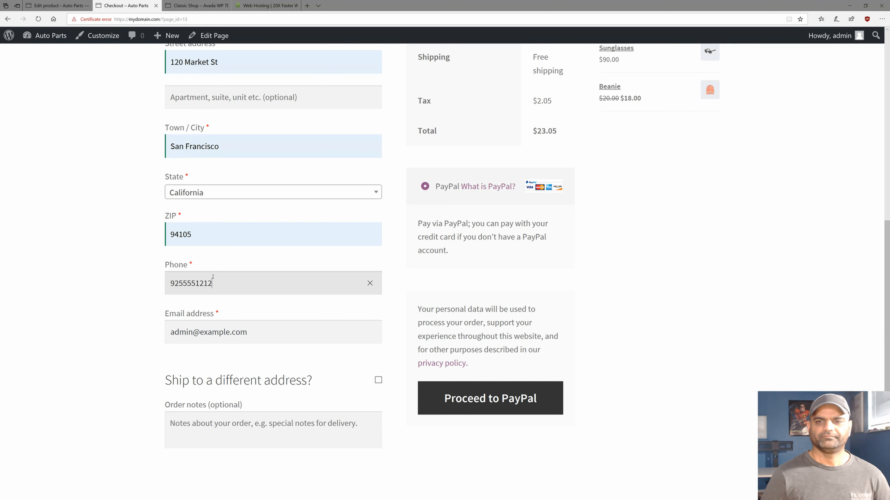
key("Tab")
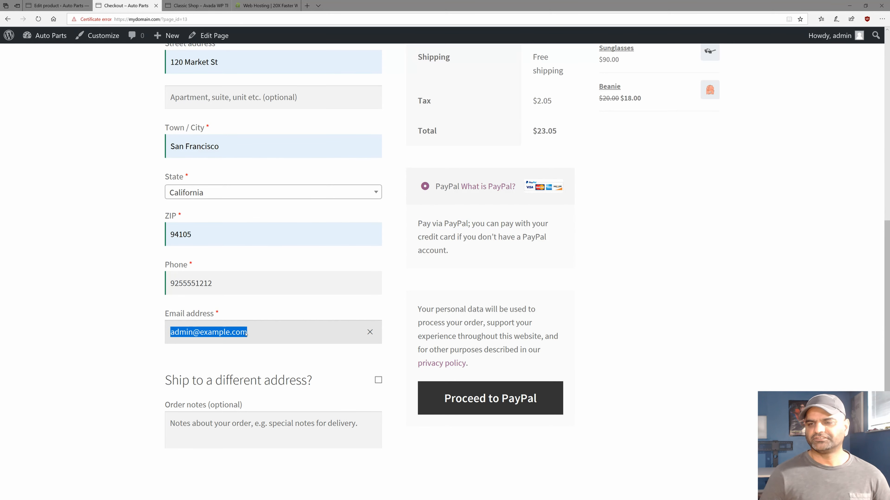
Note the $2.05 tax in the order summary, then switch the billing state to Alaska.
scroll(287, 343, "up", 4)
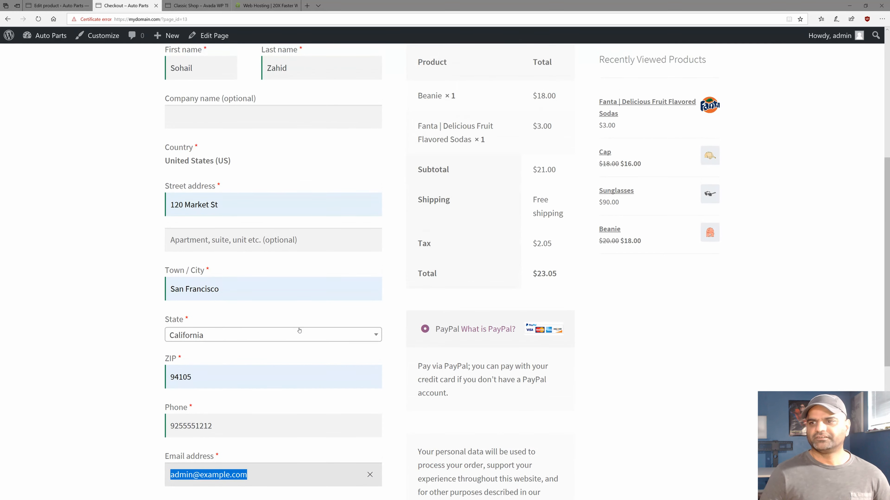
double_click(424, 244)
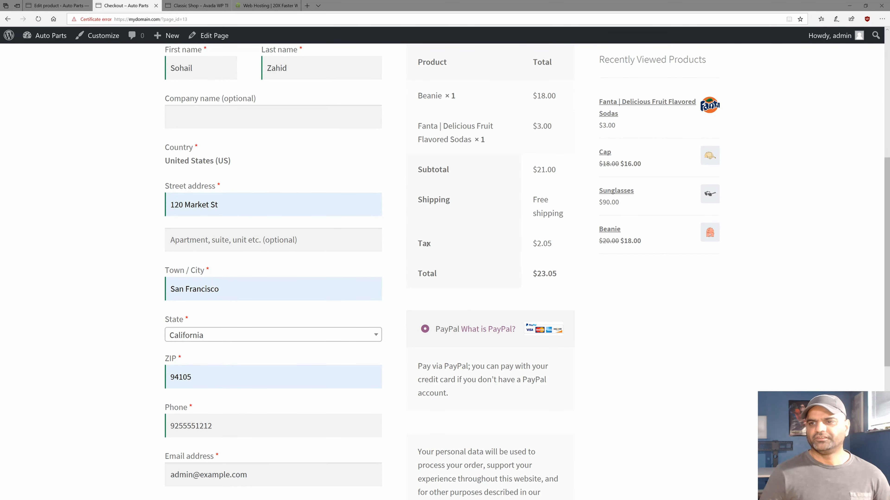
double_click(542, 243)
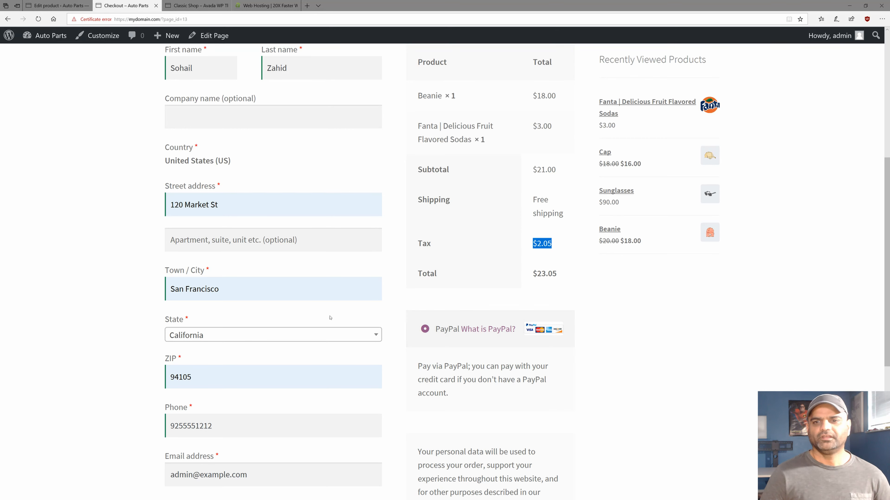
left_click(259, 338)
left_click(222, 396)
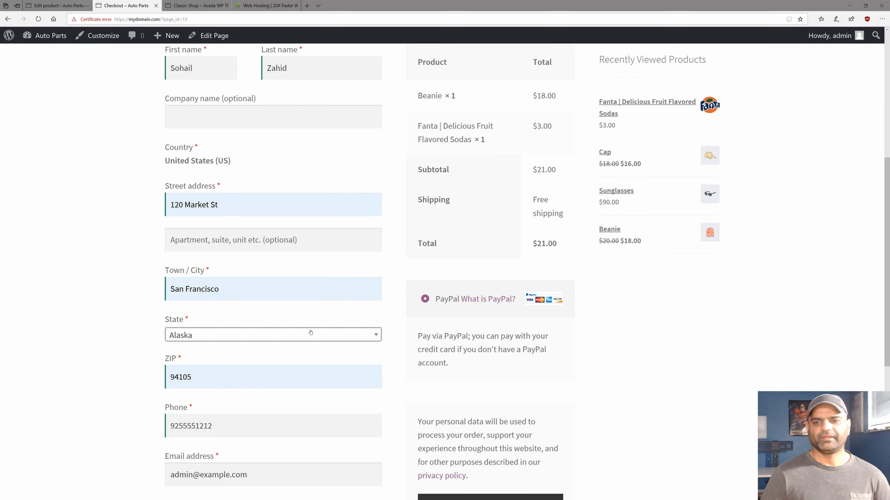
Set the billing state back to California to restore the $2.05 tax.
triple_click(186, 291)
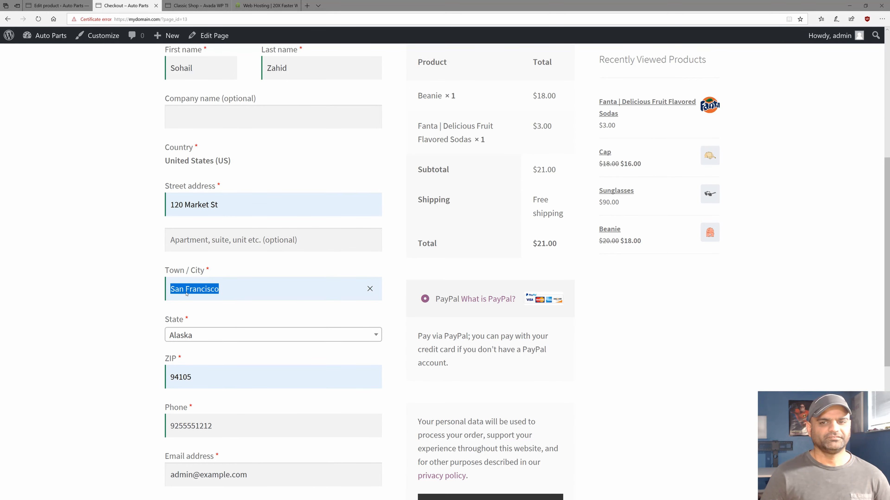
left_click(198, 336)
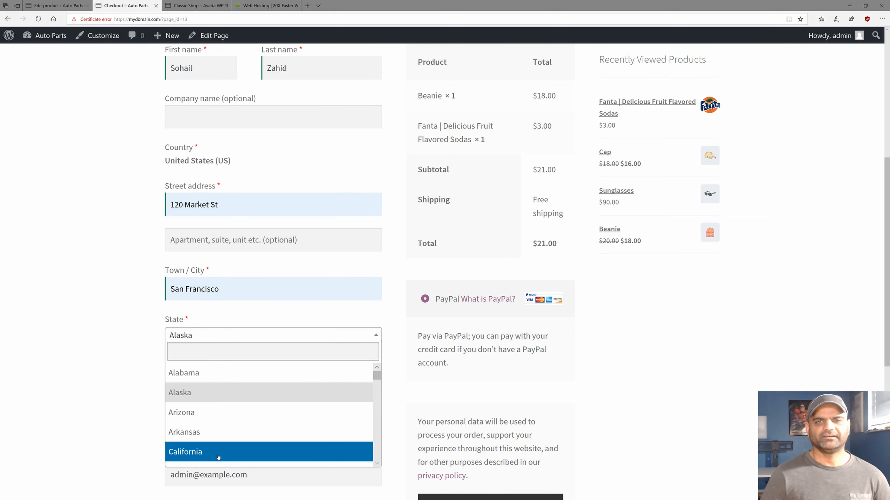
left_click(210, 452)
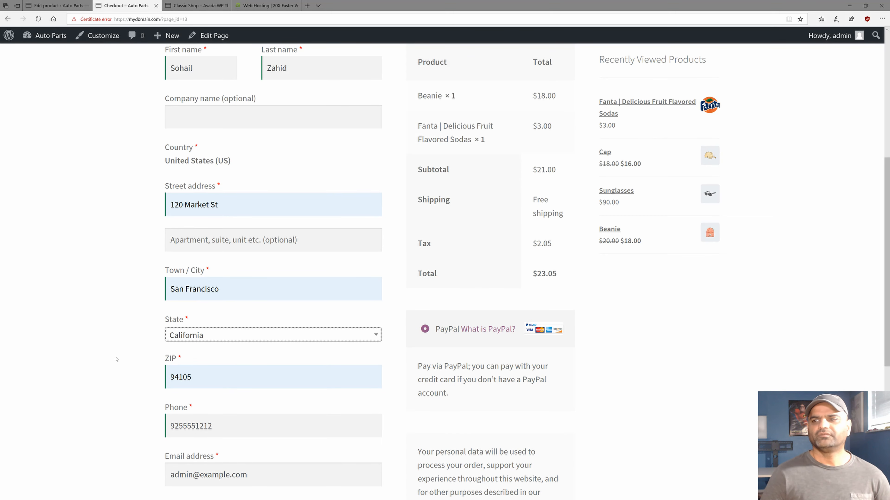
scroll(116, 359, "up", 2)
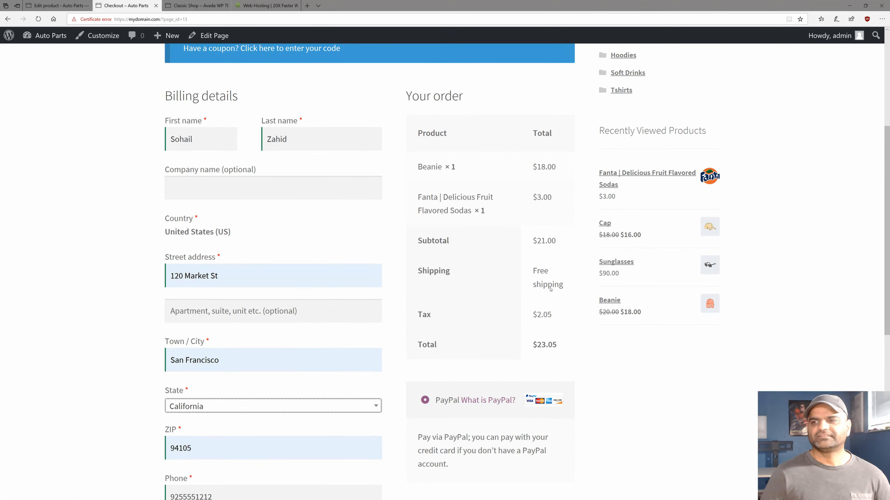
scroll(530, 278, "down", 10)
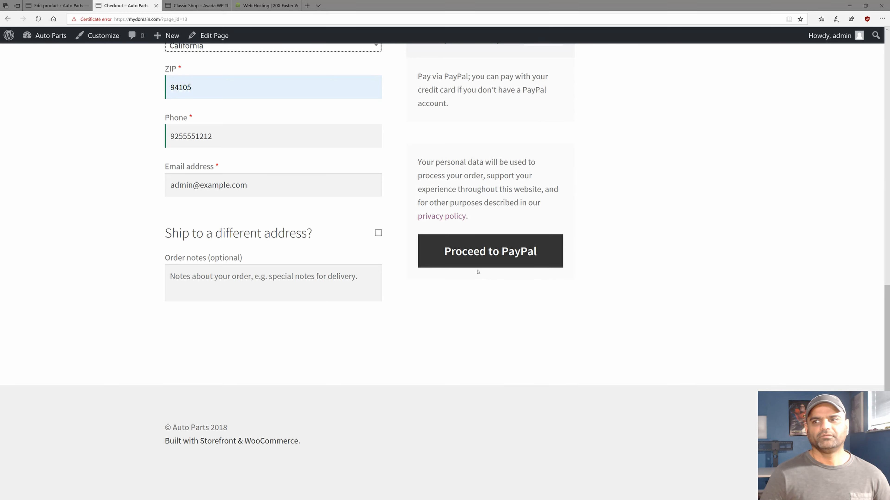
Submit the order to PayPal, then return from PayPal's error page to the checkout.
left_click(446, 251)
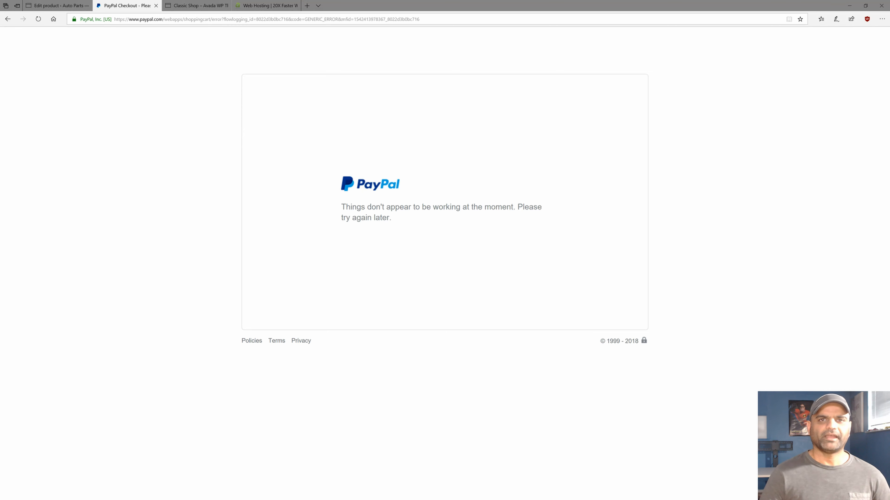
left_click(8, 19)
scroll(130, 194, "up", 10)
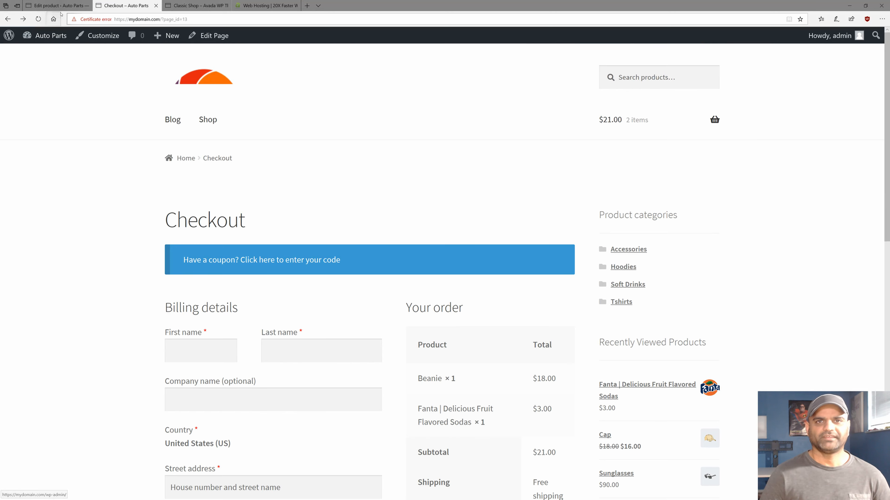
Go to WooCommerce > Orders from the admin sidebar to see the $23.05 pending order.
left_click(39, 6)
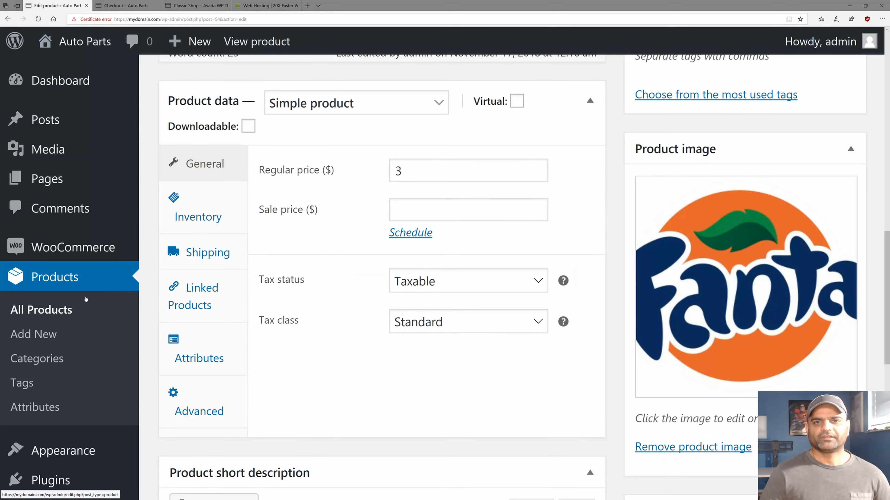
scroll(272, 322, "up", 2)
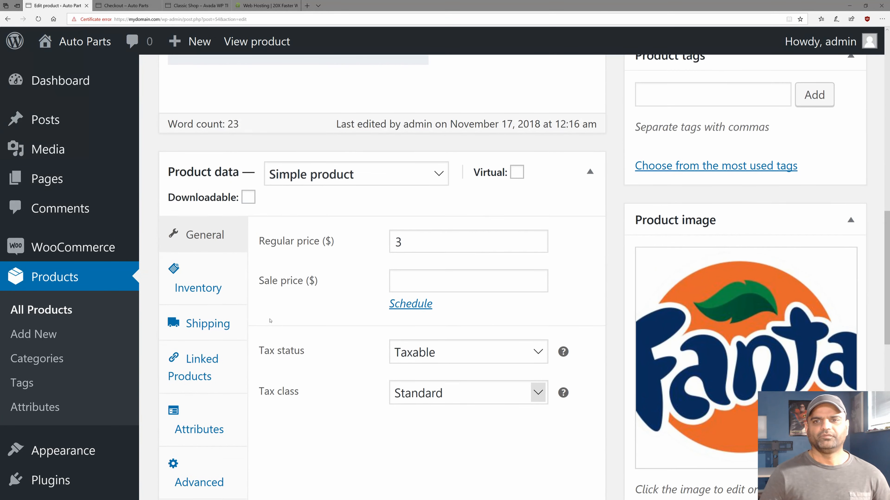
mouse_move(62, 252)
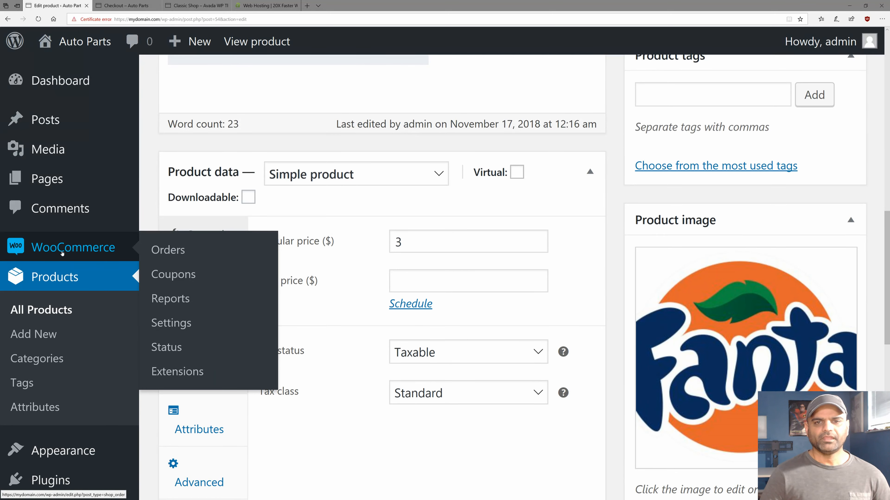
left_click(171, 251)
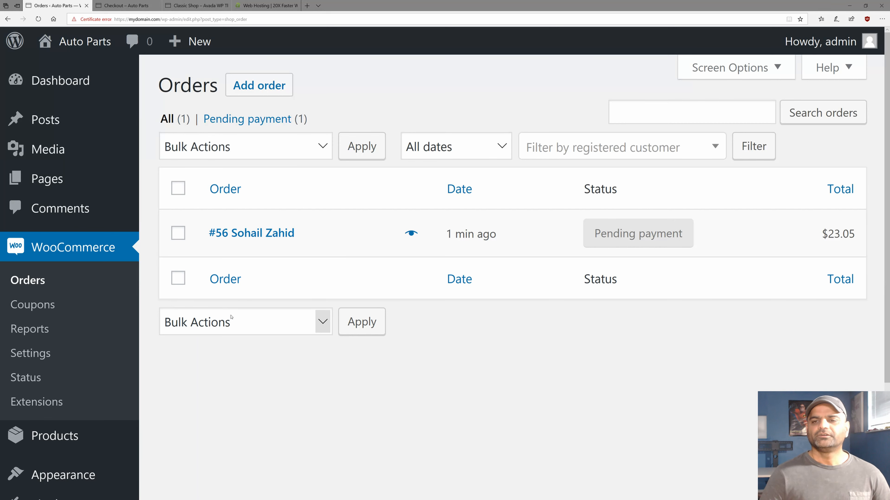
left_click(237, 234)
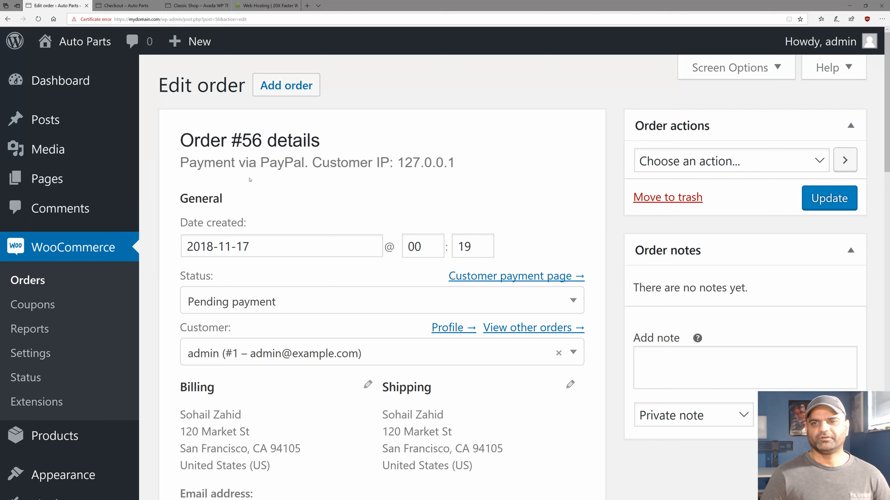
scroll(324, 330, "down", 5)
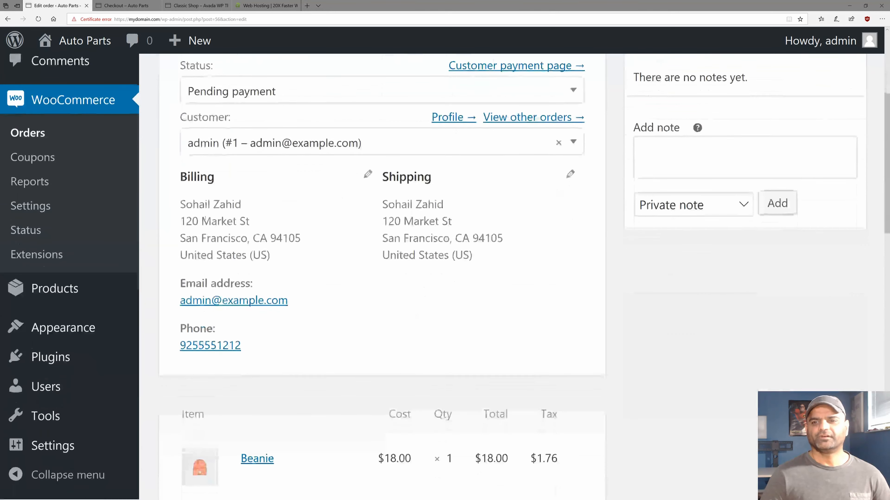
left_click_drag(180, 203, 270, 254)
left_click_drag(383, 202, 473, 254)
left_click(300, 304)
left_click_drag(292, 301, 180, 300)
left_click_drag(243, 344, 180, 344)
left_click(342, 344)
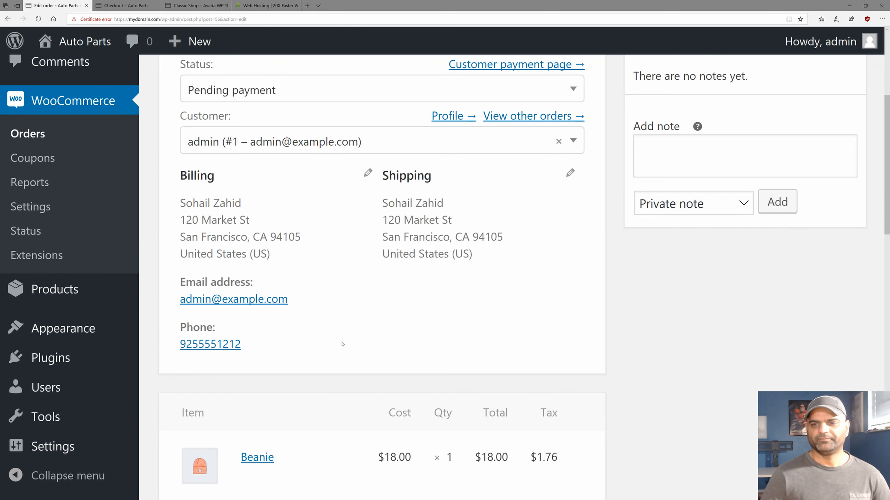
scroll(342, 345, "up", 2)
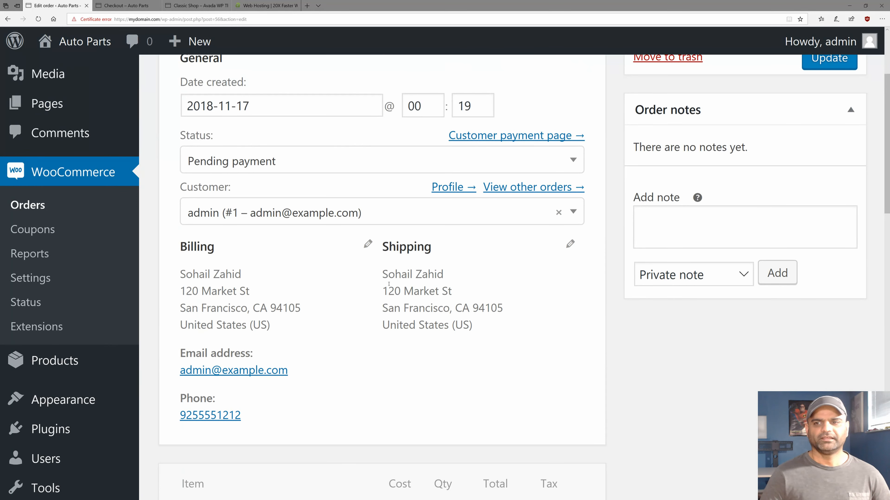
left_click_drag(383, 275, 477, 326)
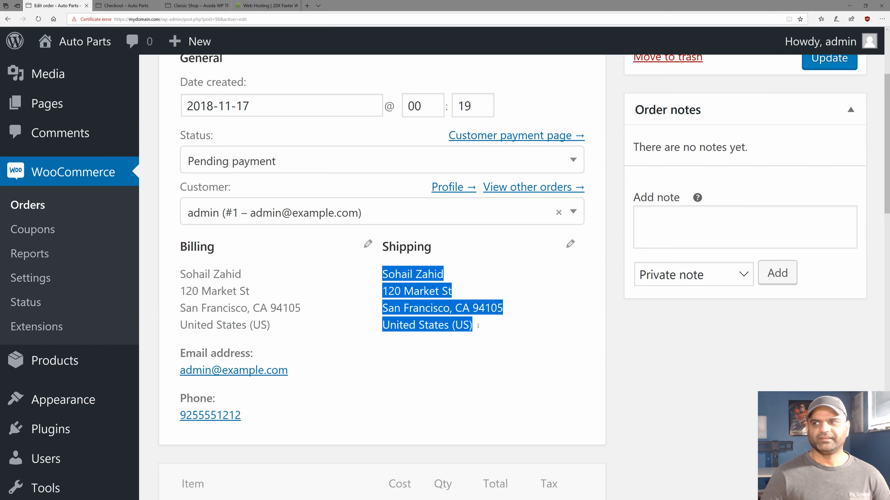
left_click(478, 326)
scroll(478, 328, "up", 4)
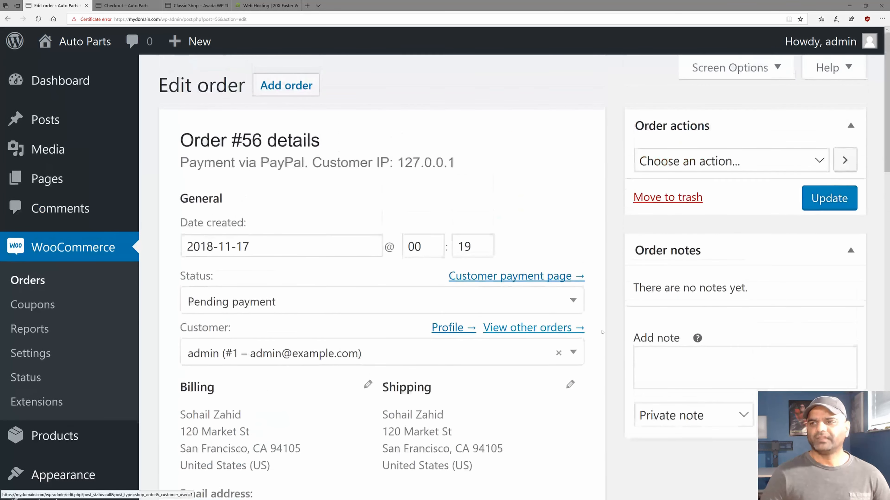
Add a private order note reading 'USPS tracking #' followed by the tracking number.
left_click(710, 373)
type("USPS:")
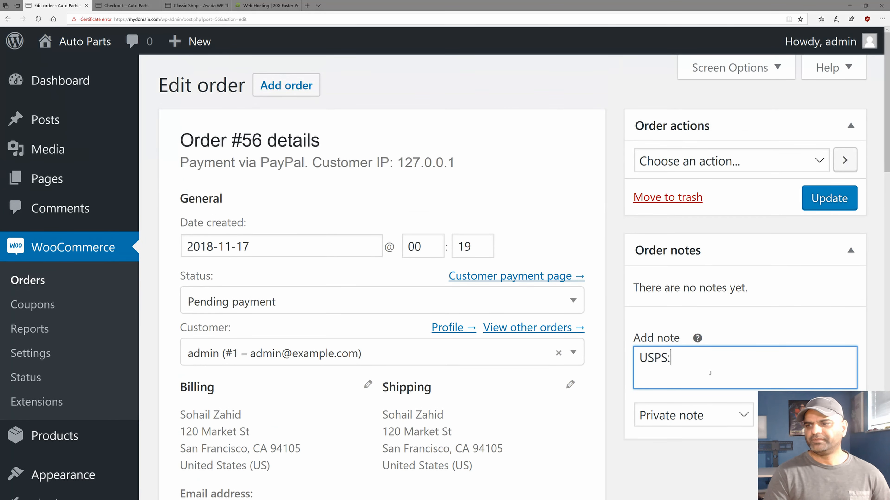
key("BackSpace")
type("tr")
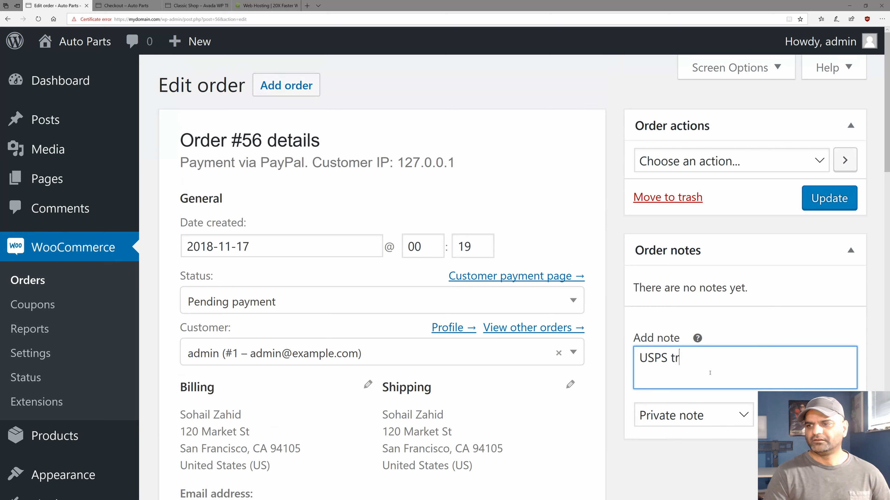
type("acking #asdf")
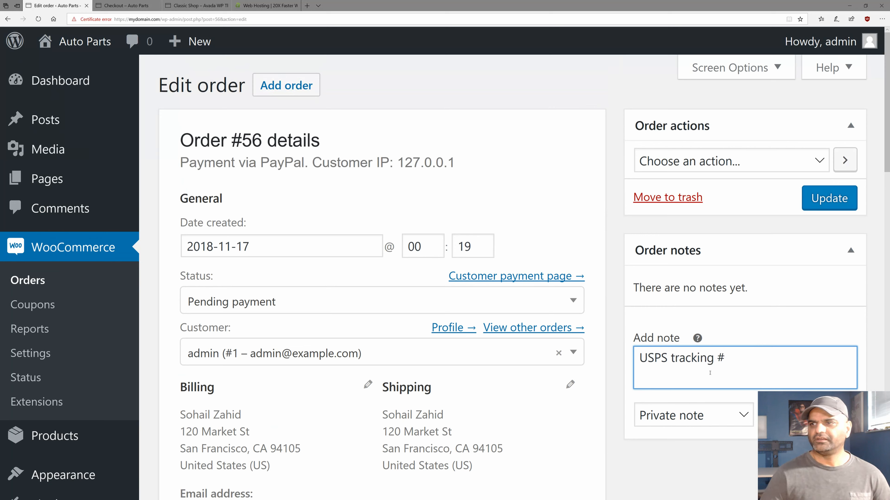
key("BackSpace")
key("BackSpace")
key("BackSpace")
key("BackSpace")
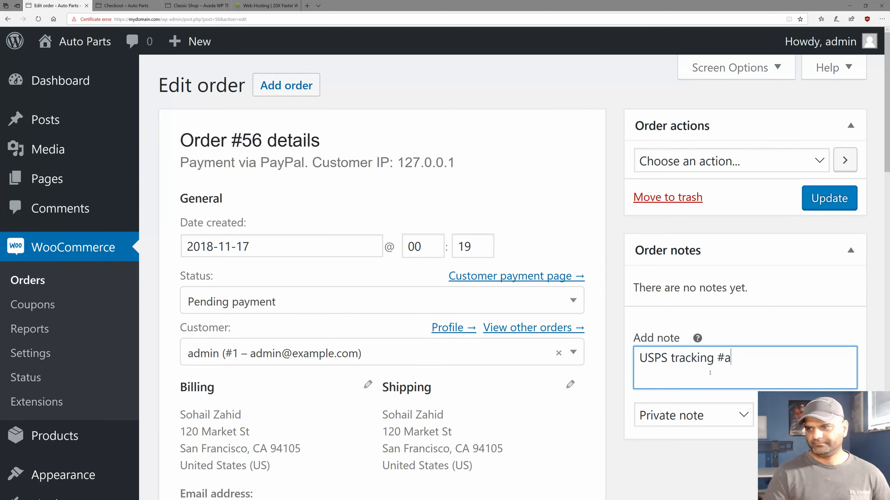
type("1223214556")
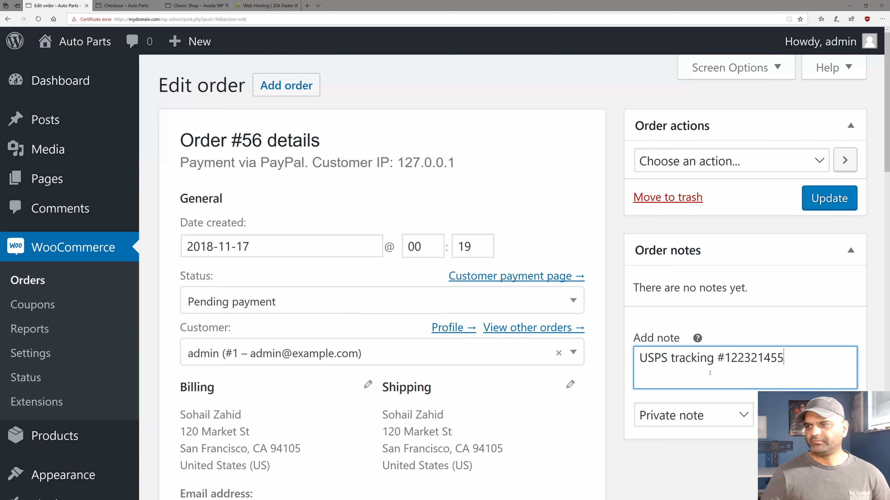
left_click(707, 416)
left_click(707, 417)
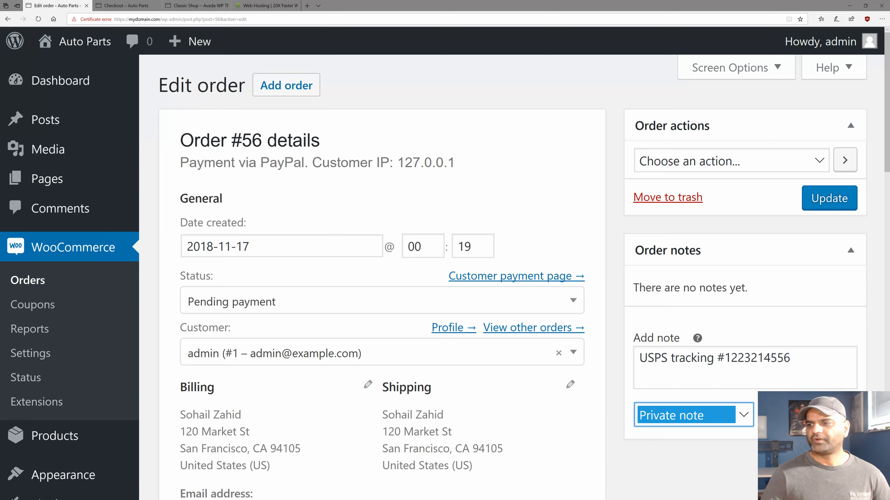
left_click(775, 415)
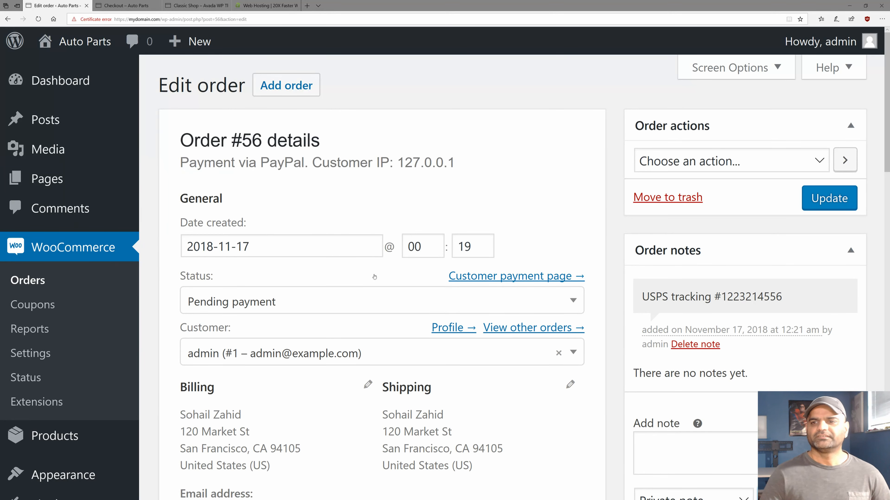
scroll(197, 160, "down", 4)
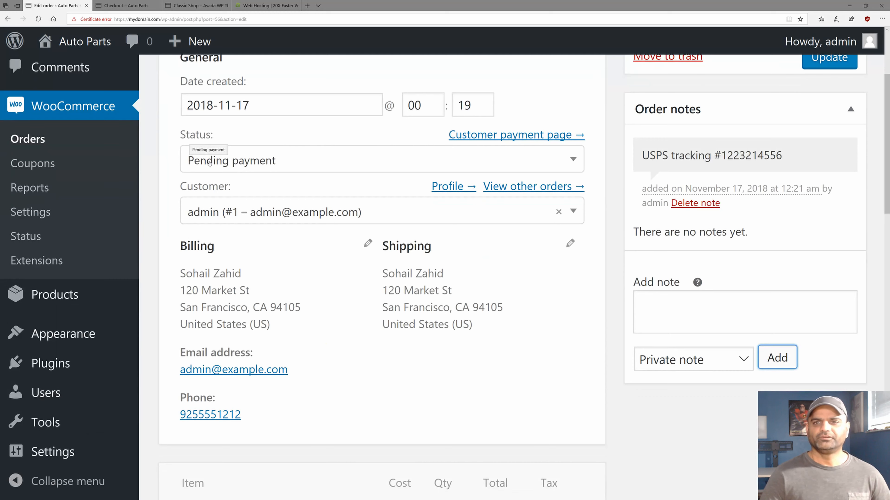
Set the order status to Completed.
left_click(254, 162)
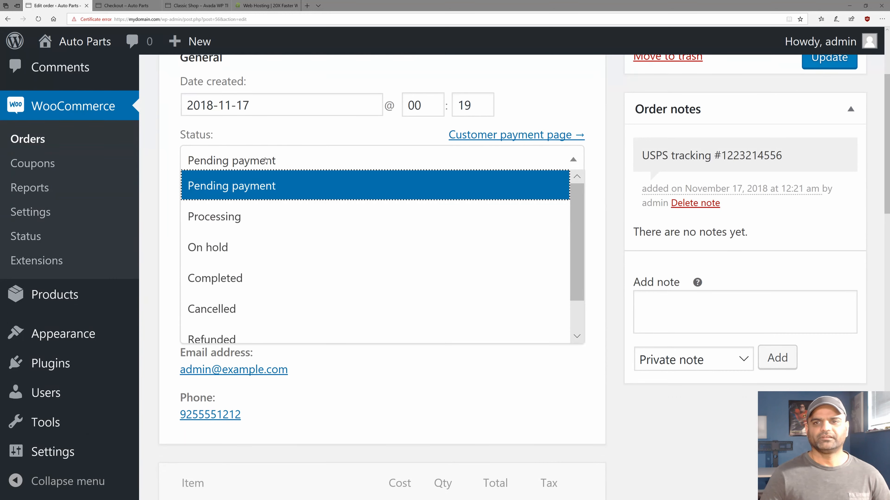
left_click(249, 279)
scroll(404, 181, "up", 2)
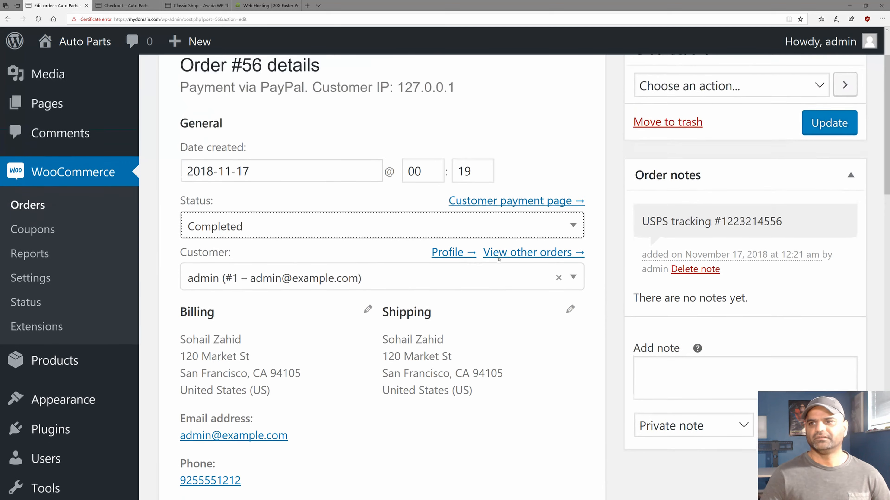
scroll(406, 259, "down", 8)
scroll(386, 267, "down", 10)
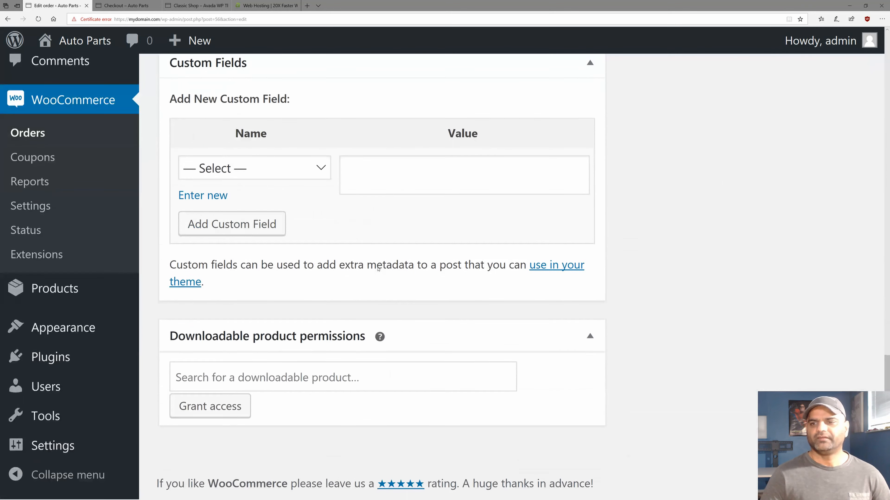
scroll(364, 264, "up", 10)
scroll(360, 263, "up", 10)
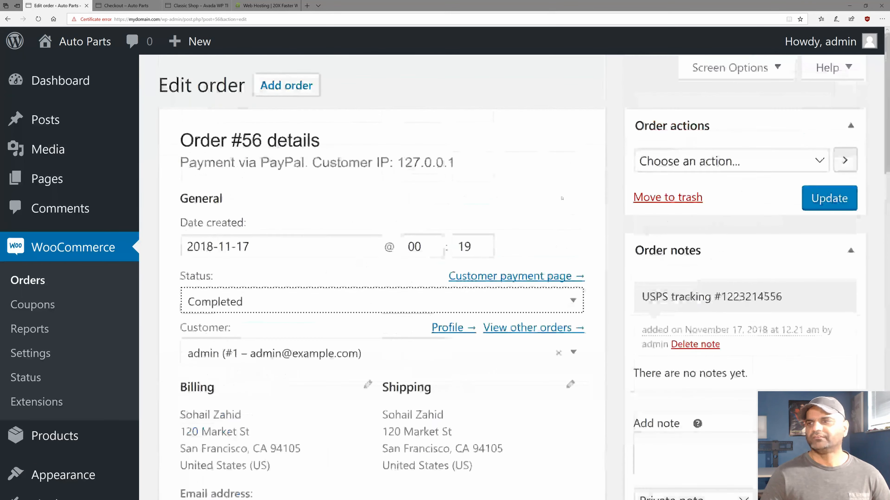
Leave Order actions unchosen and save the order with Update.
left_click(735, 161)
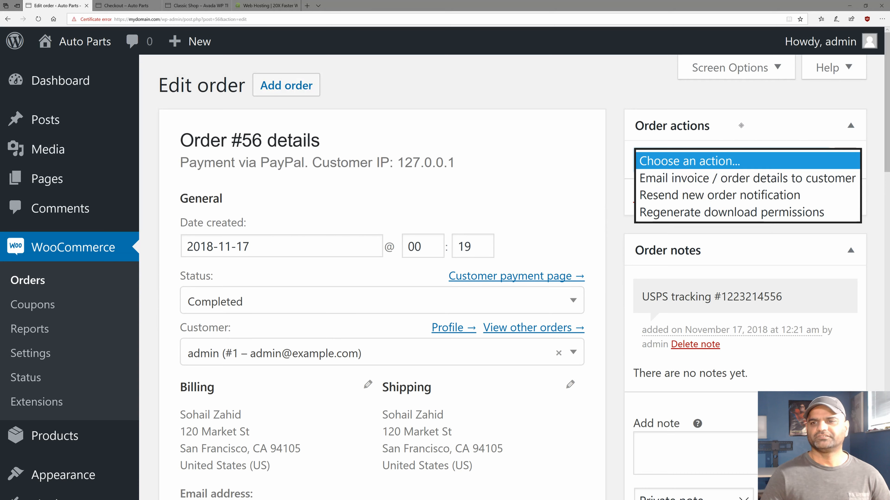
left_click(740, 125)
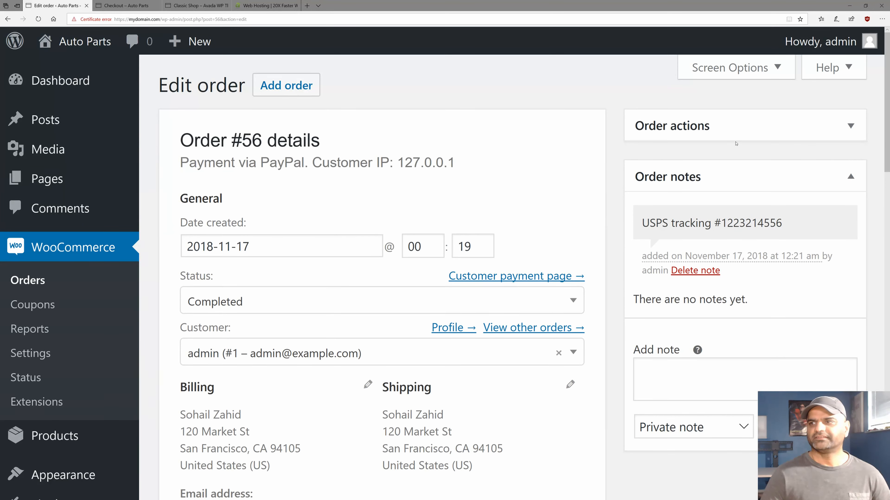
left_click(738, 131)
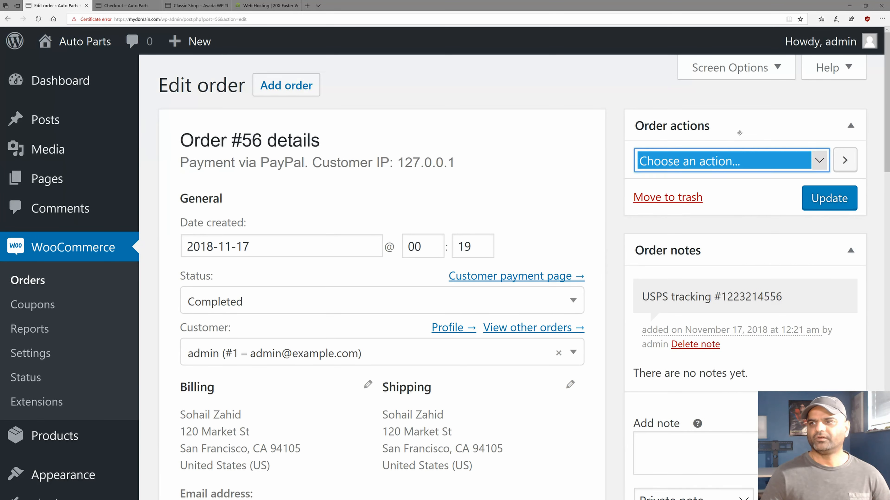
left_click(750, 166)
left_click(750, 166)
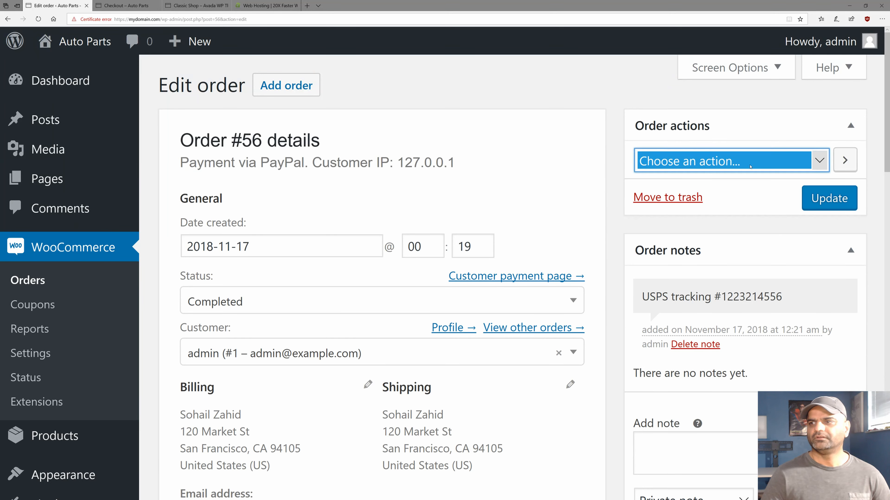
left_click(750, 166)
left_click(750, 167)
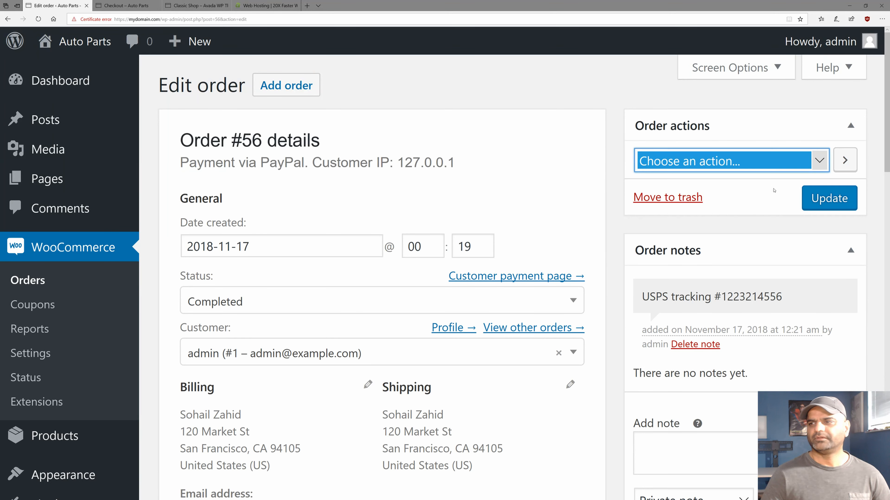
left_click(813, 201)
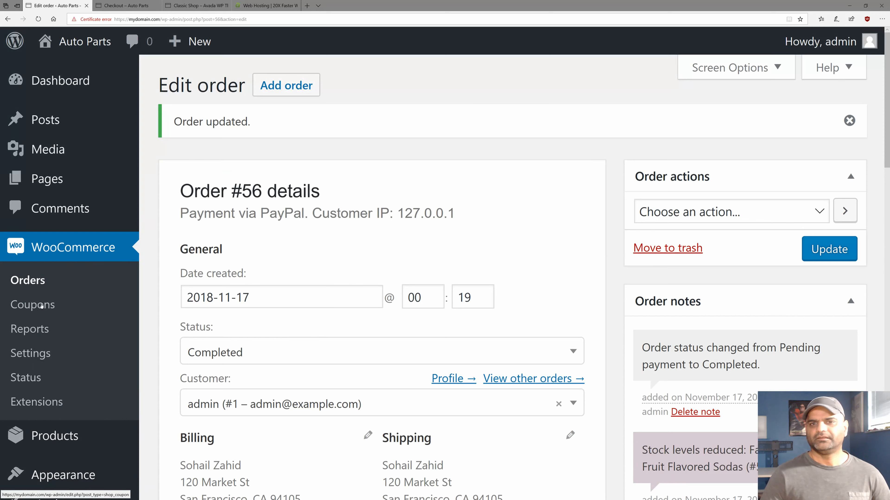
Confirm in the Orders list that the $23.05 order is Completed, then go to the storefront checkout tab.
left_click(26, 283)
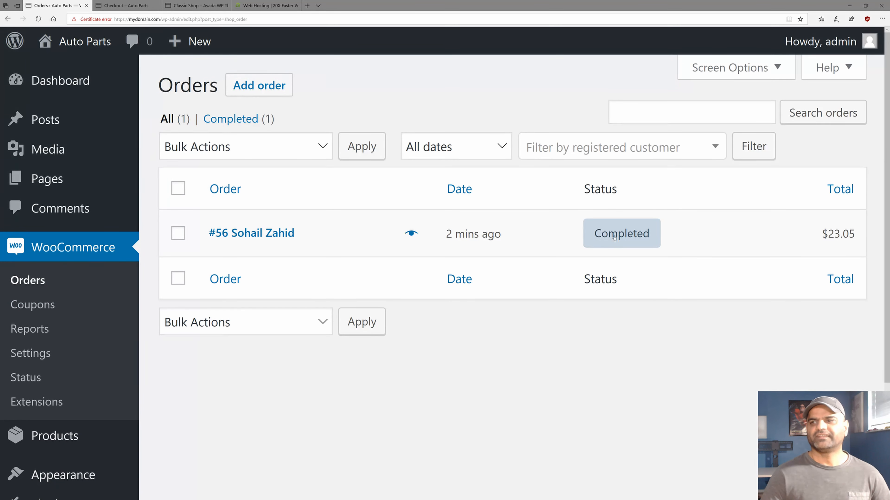
mouse_move(614, 238)
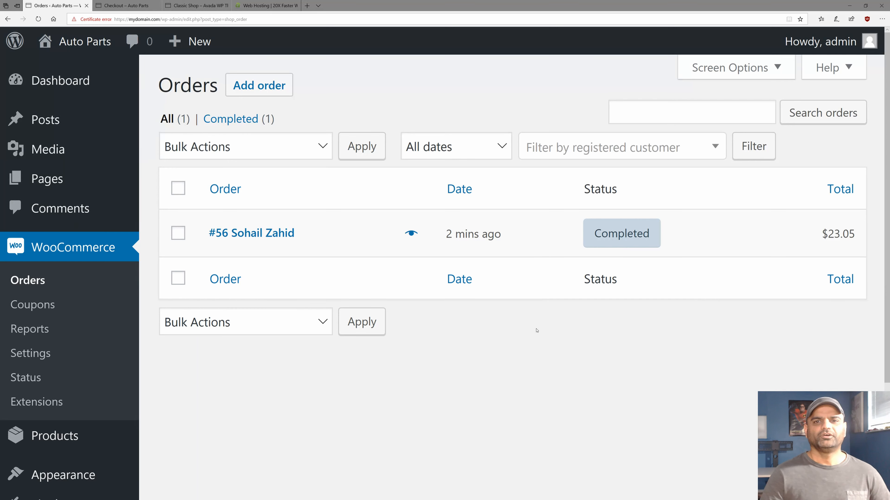
mouse_move(48, 88)
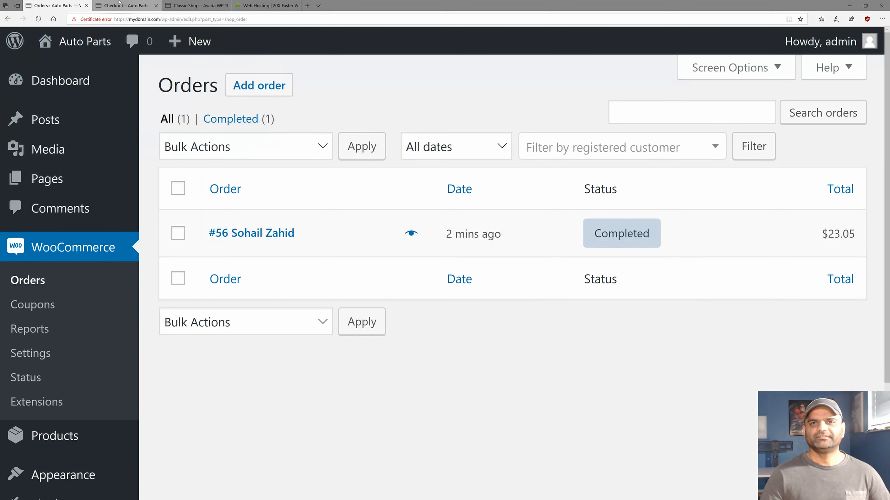
left_click(125, 5)
Scroll through the store's home page from the site logo, then switch to the Avada Classic Shop demo tab.
left_click(192, 77)
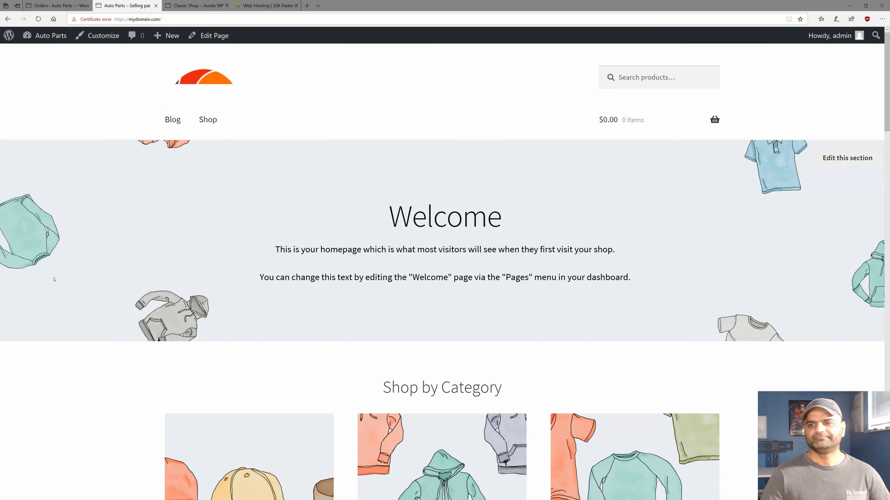
scroll(56, 286, "down", 15)
scroll(57, 286, "down", 15)
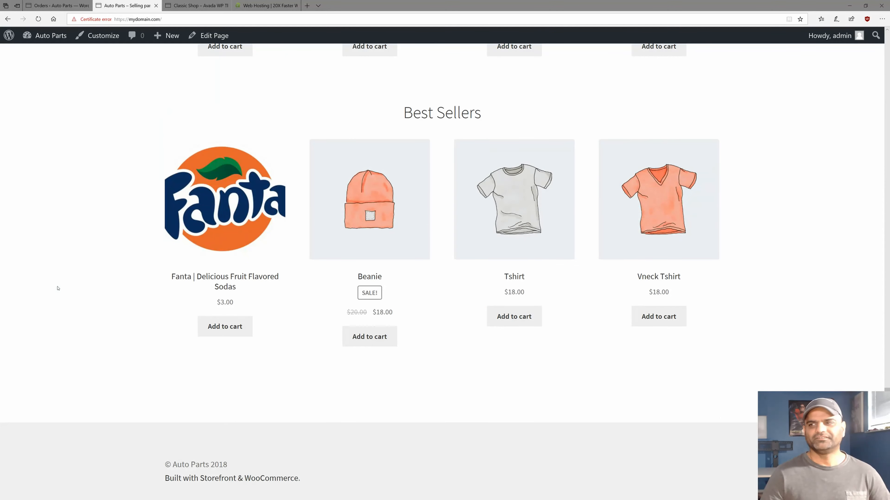
scroll(58, 288, "up", 20)
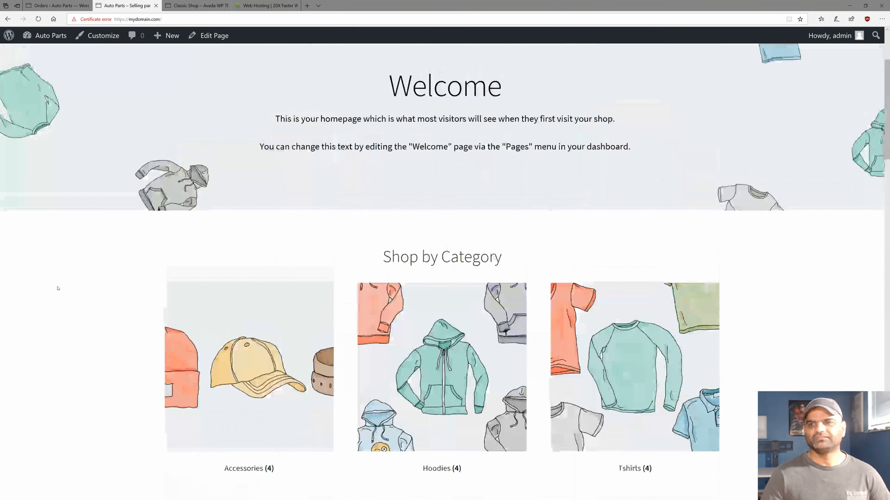
scroll(57, 288, "up", 4)
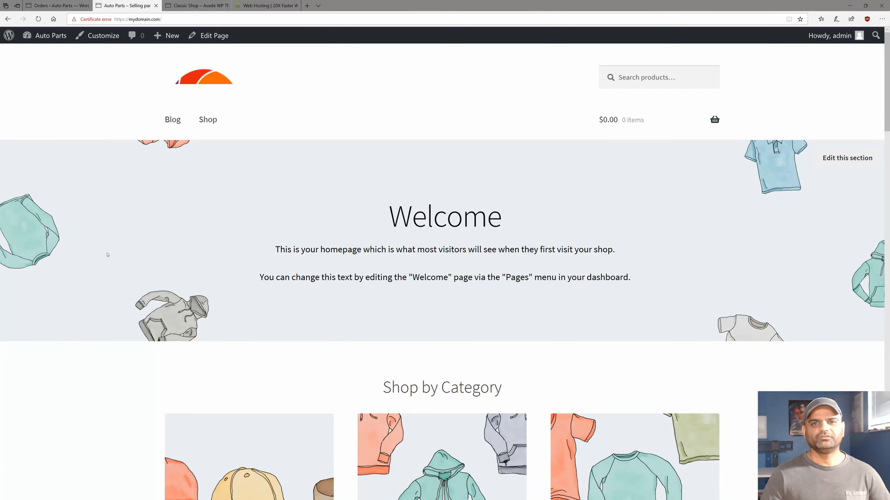
left_click(174, 5)
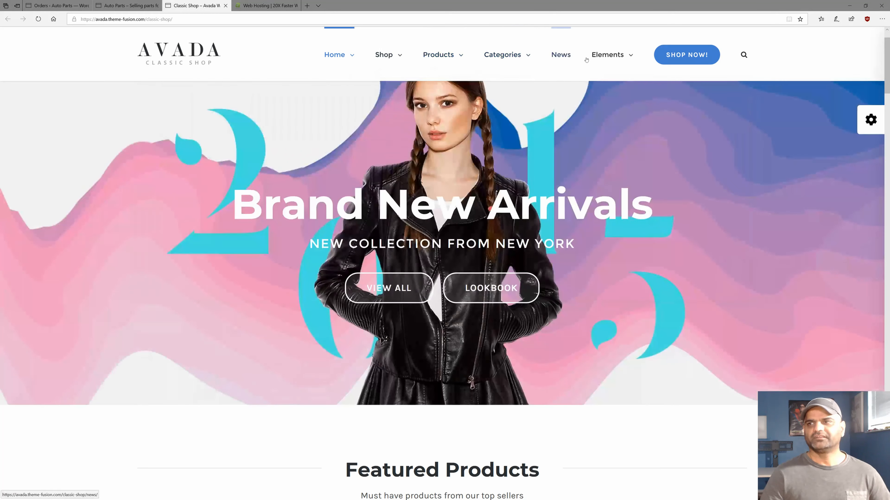
Scroll through the Avada demo's product sections and open the Black Leather Jacket product page.
mouse_move(619, 60)
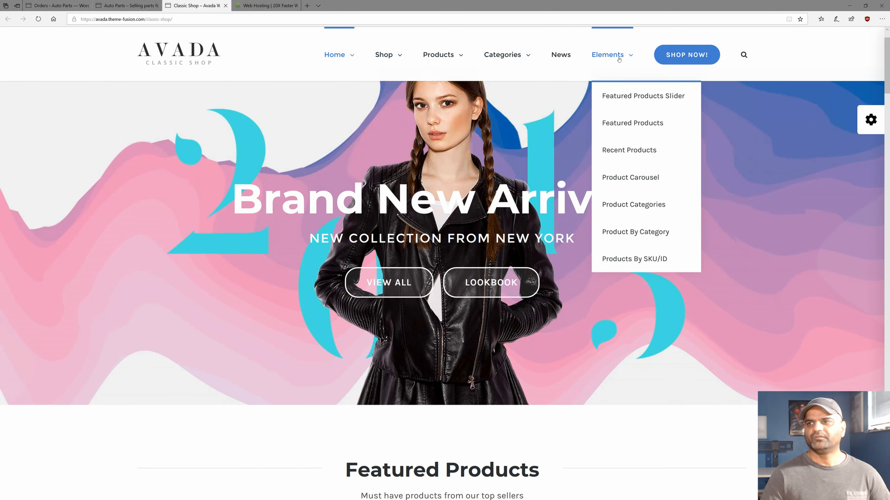
scroll(296, 257, "down", 7)
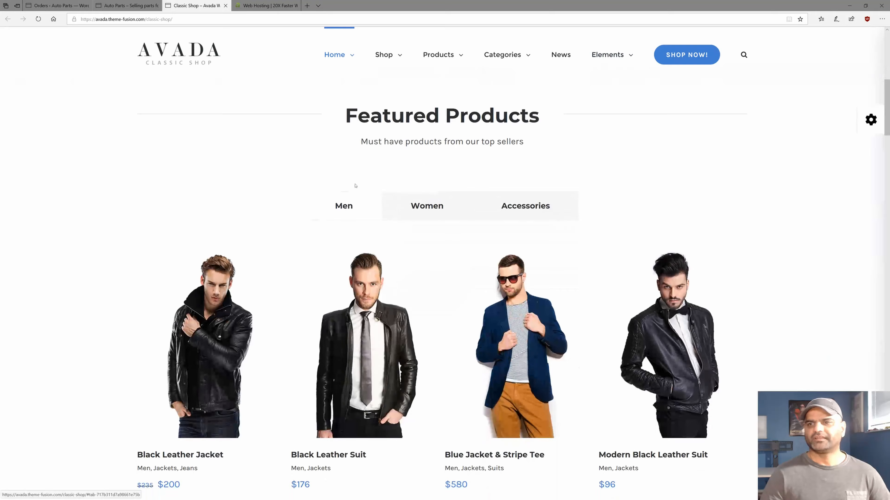
scroll(364, 167, "down", 3)
scroll(369, 170, "down", 18)
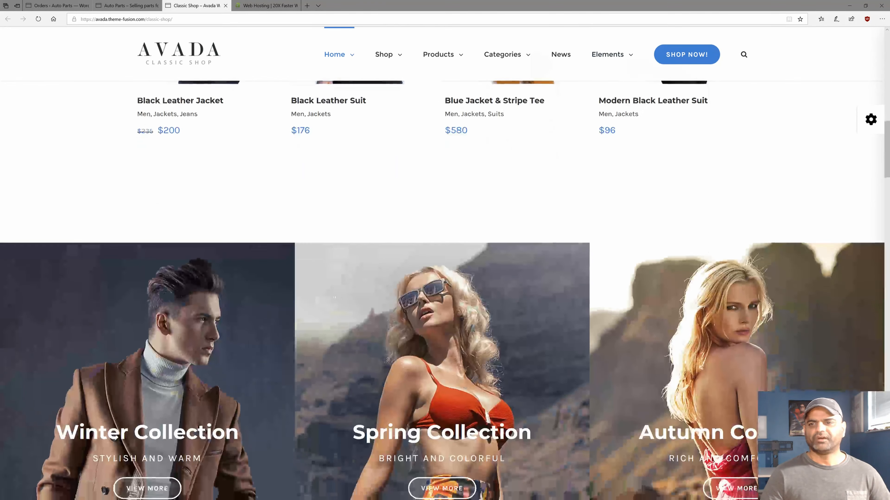
scroll(301, 292, "down", 15)
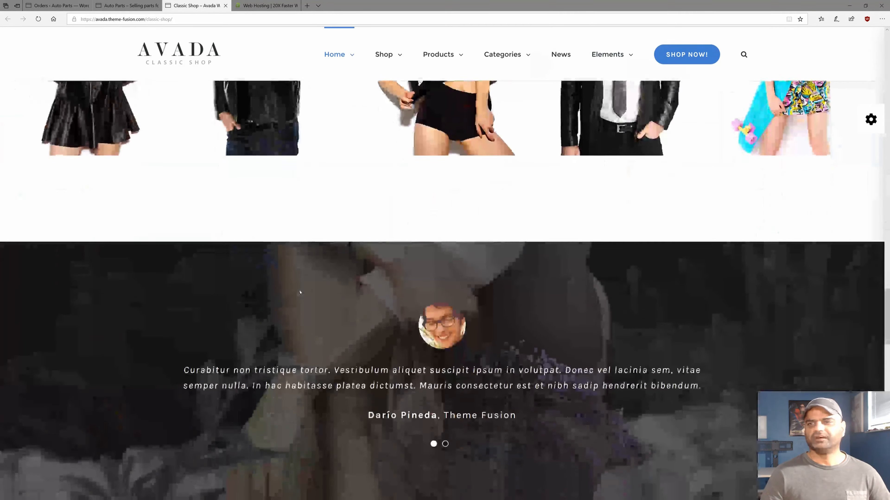
scroll(300, 293, "up", 10)
scroll(301, 293, "up", 5)
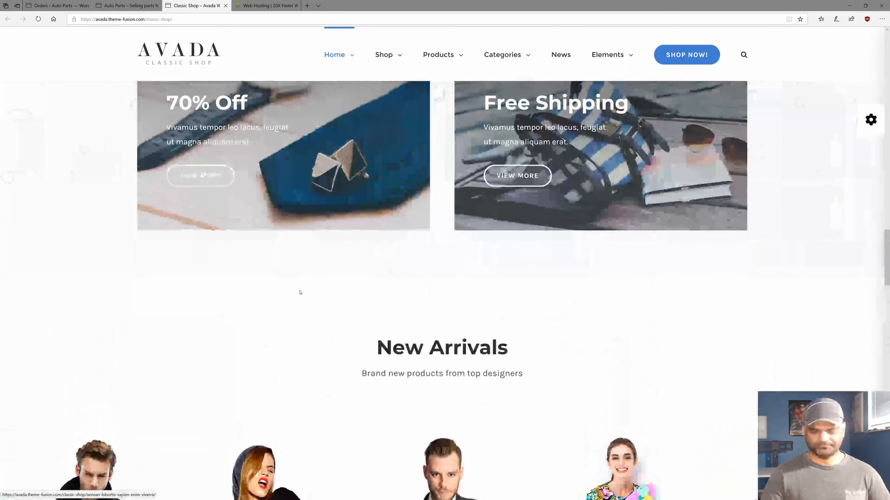
scroll(270, 262, "up", 12)
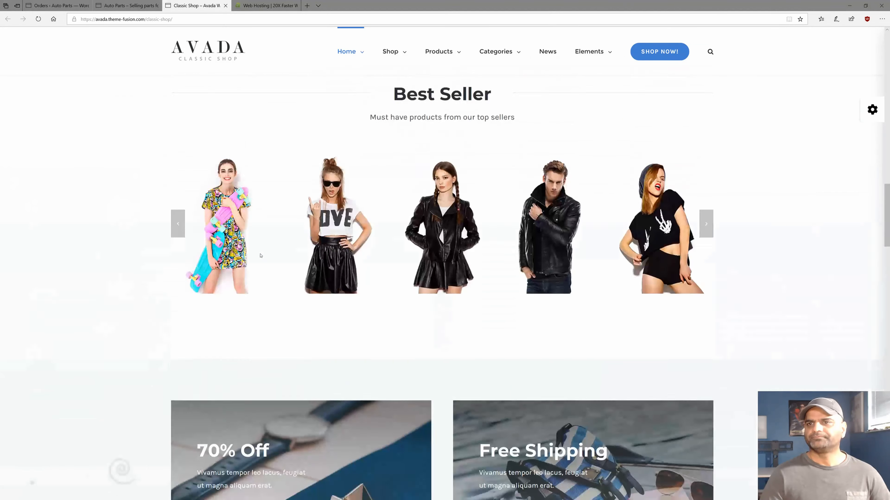
scroll(260, 253, "down", 6)
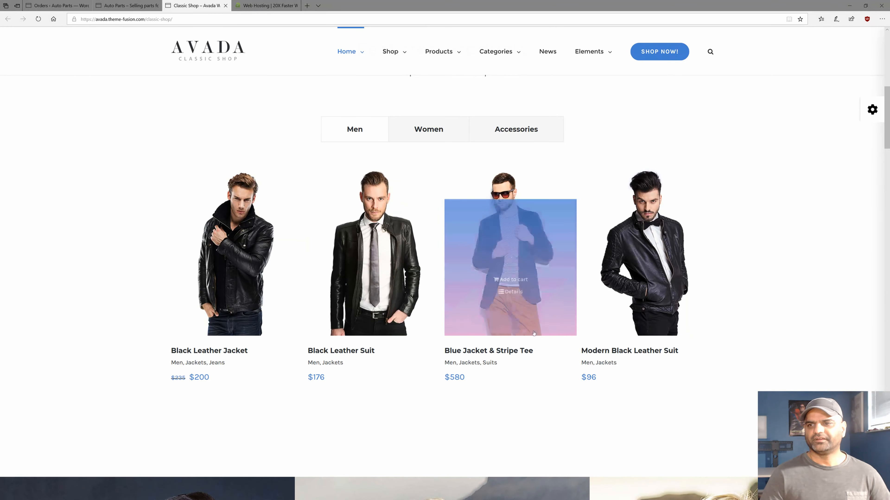
left_click(231, 319)
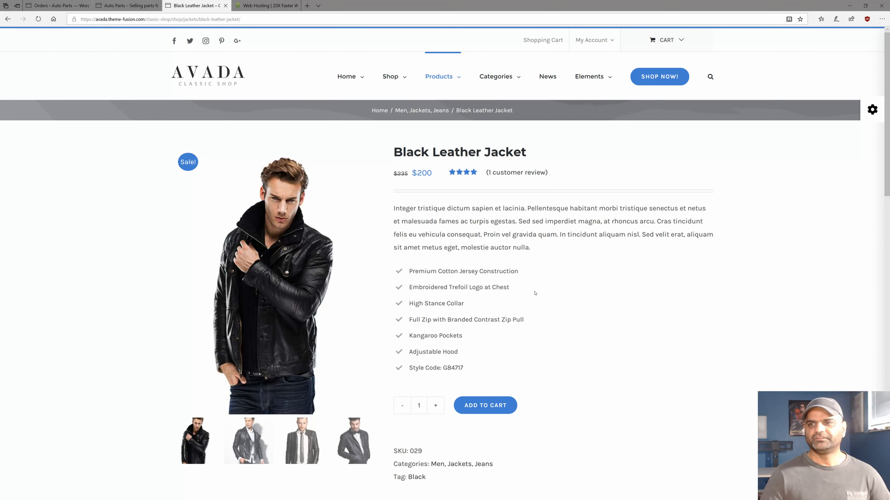
Read the Black Leather Jacket's customer reviews, then return to its product description.
scroll(533, 294, "down", 6)
scroll(533, 295, "down", 4)
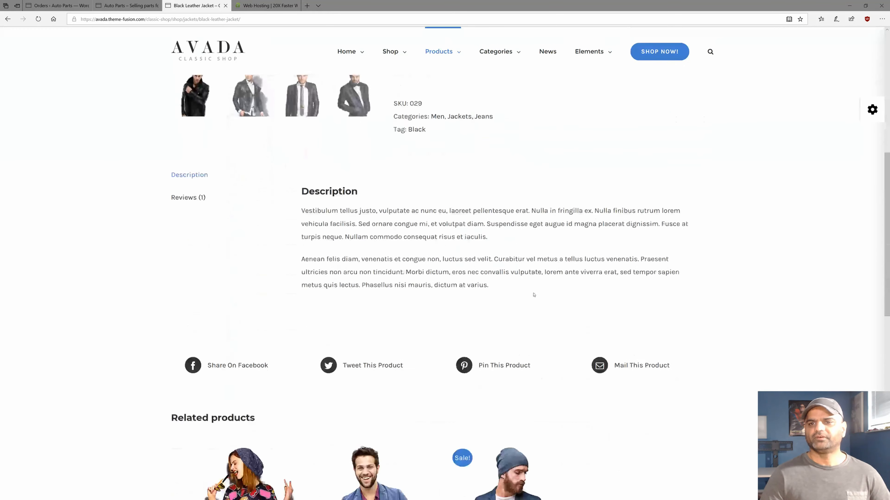
left_click(187, 121)
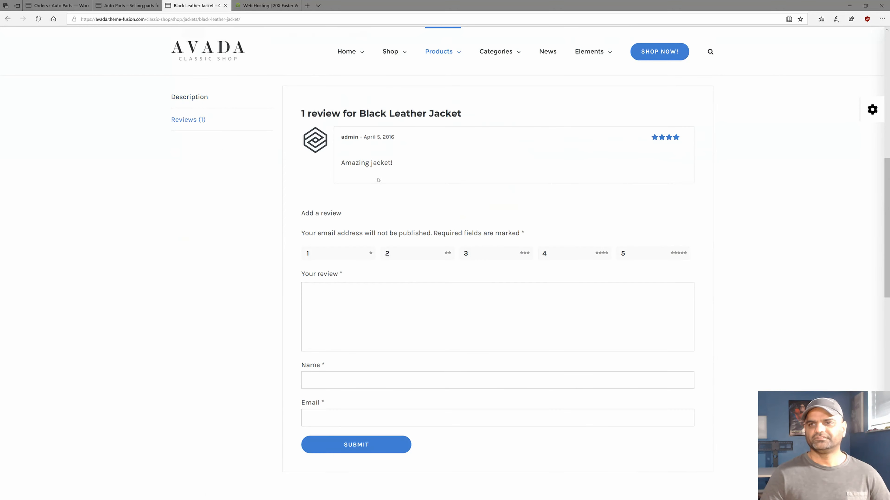
scroll(207, 284, "up", 5)
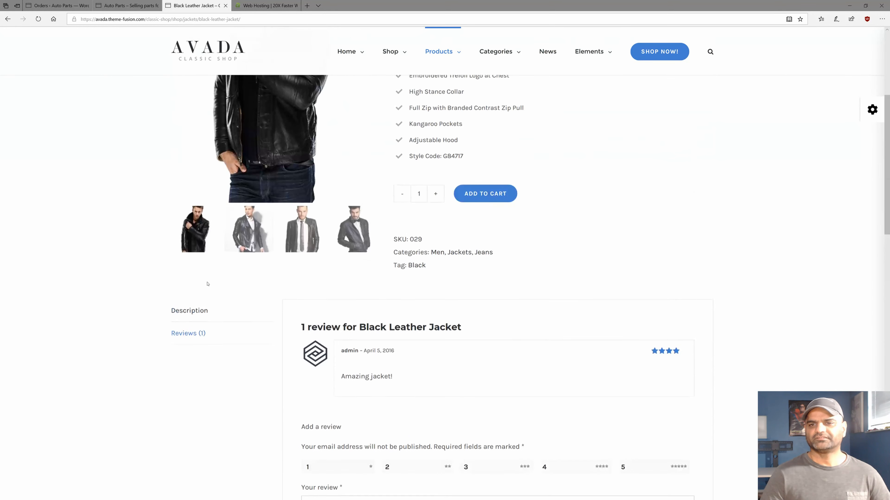
left_click(189, 311)
scroll(605, 329, "down", 6)
scroll(606, 329, "down", 10)
scroll(492, 329, "up", 9)
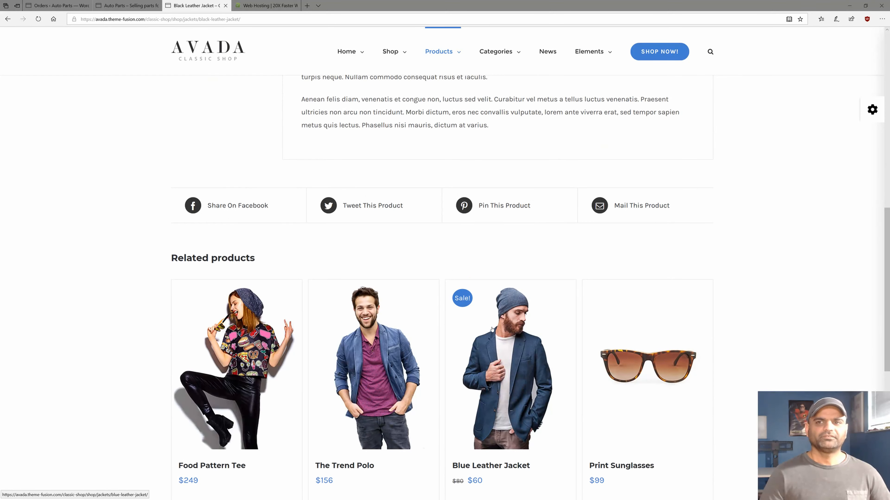
scroll(491, 329, "up", 8)
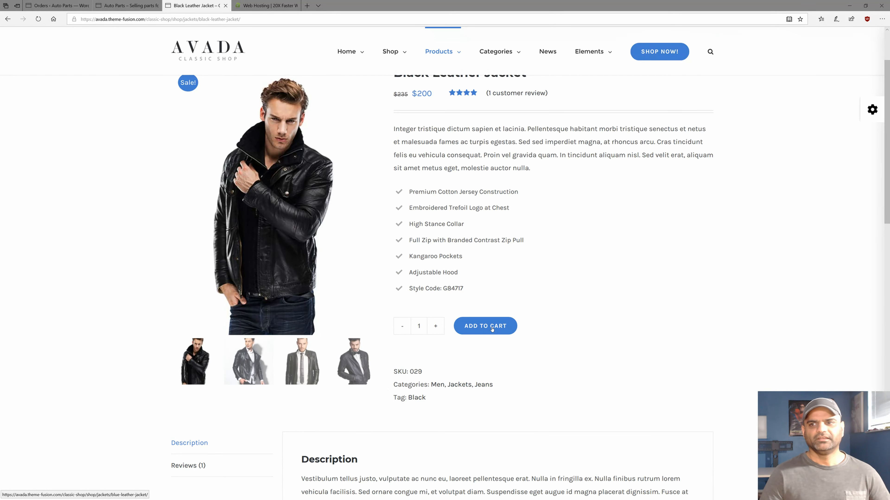
Add the Black Leather Jacket to the cart, then switch to the A2 Hosting tab.
left_click(485, 326)
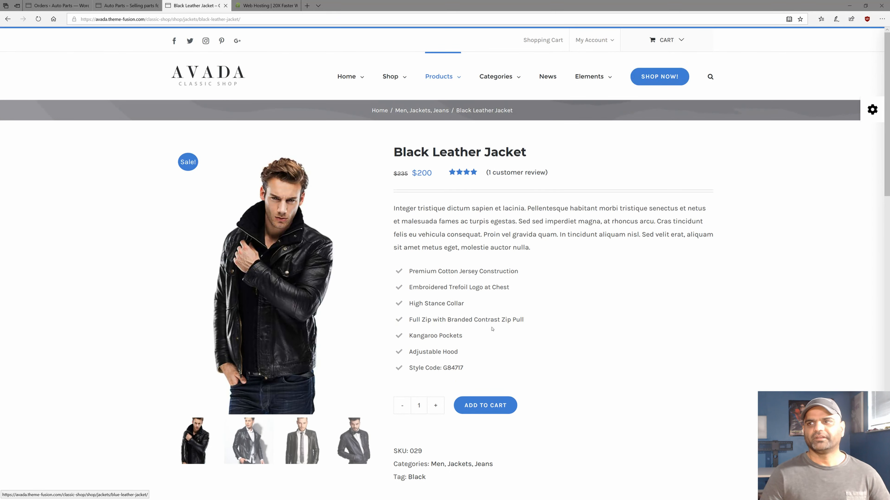
triple_click(404, 209)
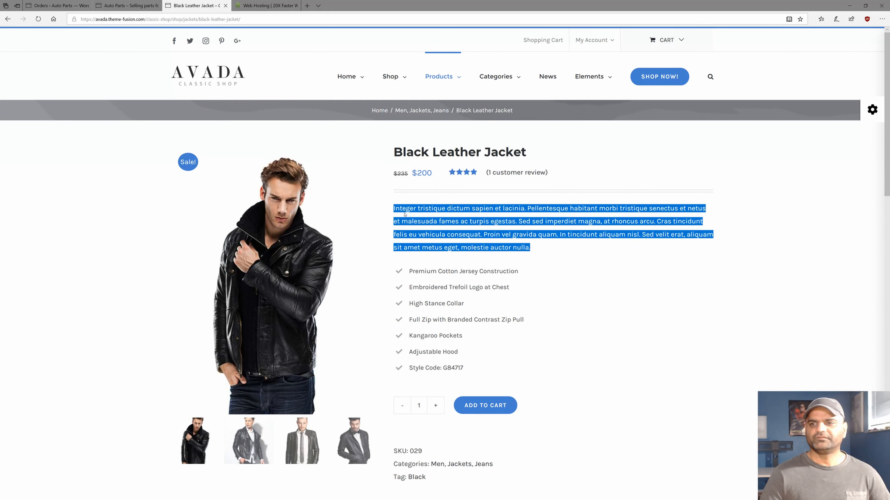
left_click(407, 212)
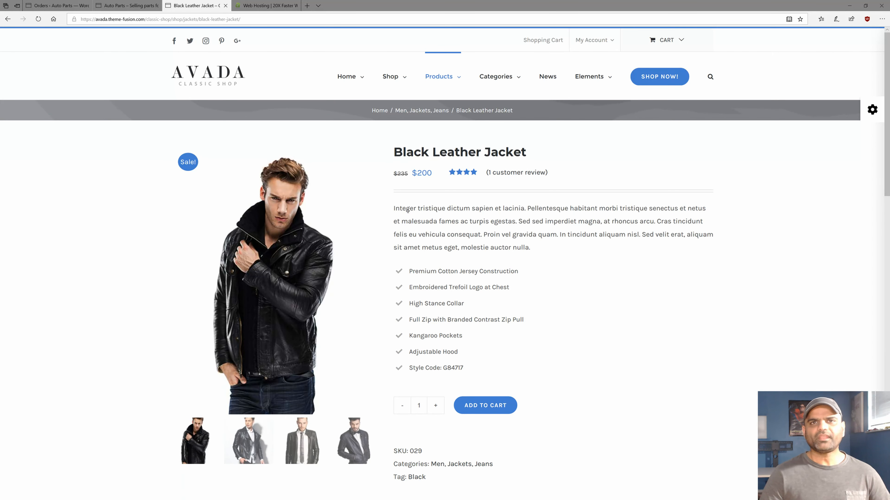
mouse_move(338, 196)
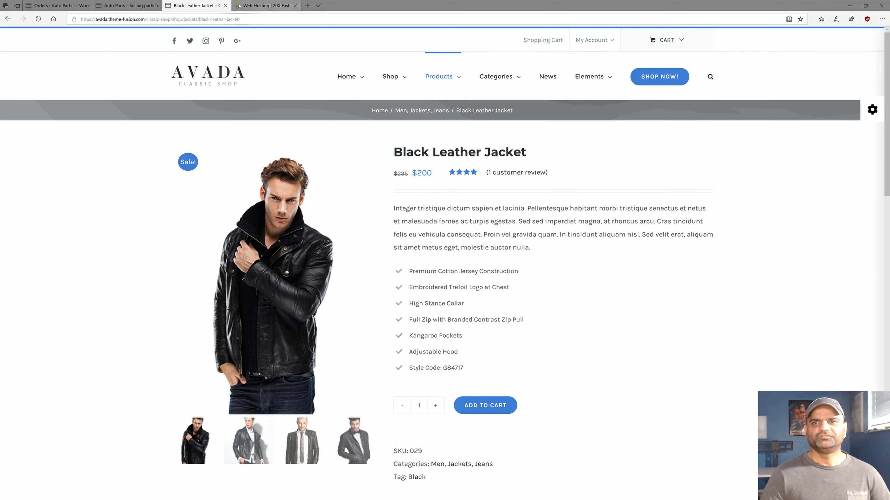
left_click(244, 4)
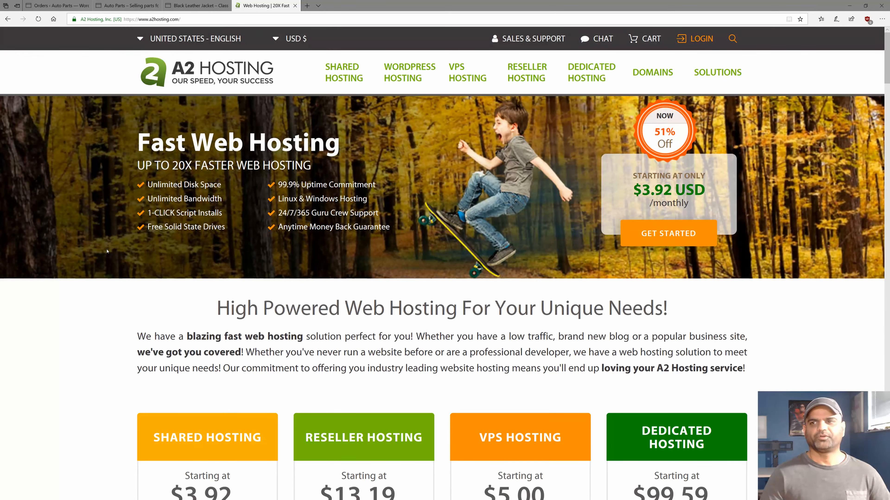
Highlight Unlimited Disk Space, Unlimited Bandwidth, 99.9% Uptime and 24/7/365 Guru Crew Support, then open Shared Hosting.
scroll(107, 251, "down", 3)
scroll(107, 251, "up", 3)
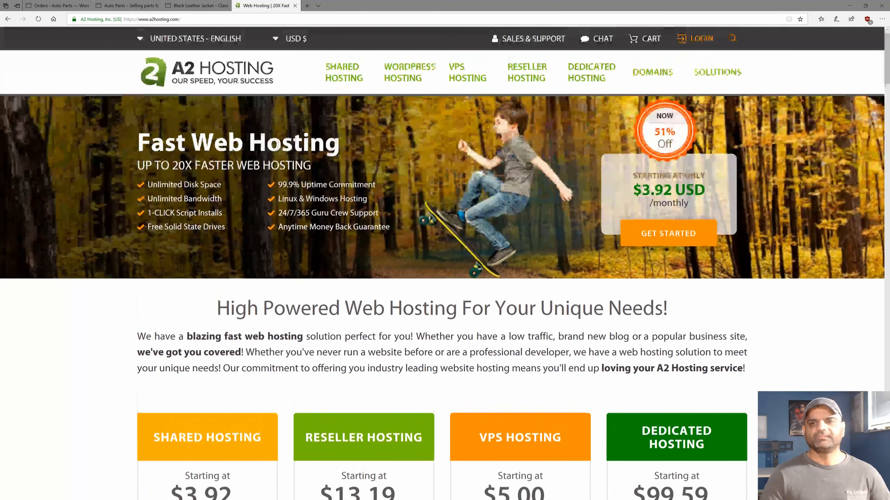
left_click_drag(147, 185, 221, 185)
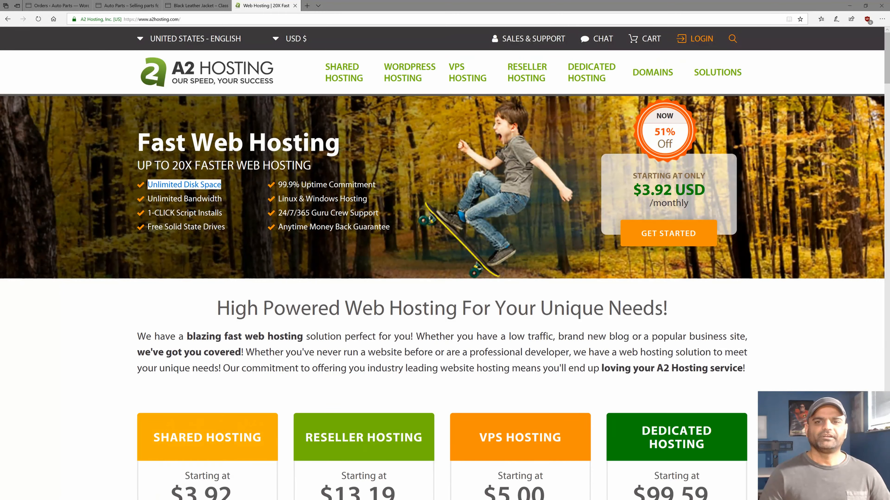
triple_click(158, 198)
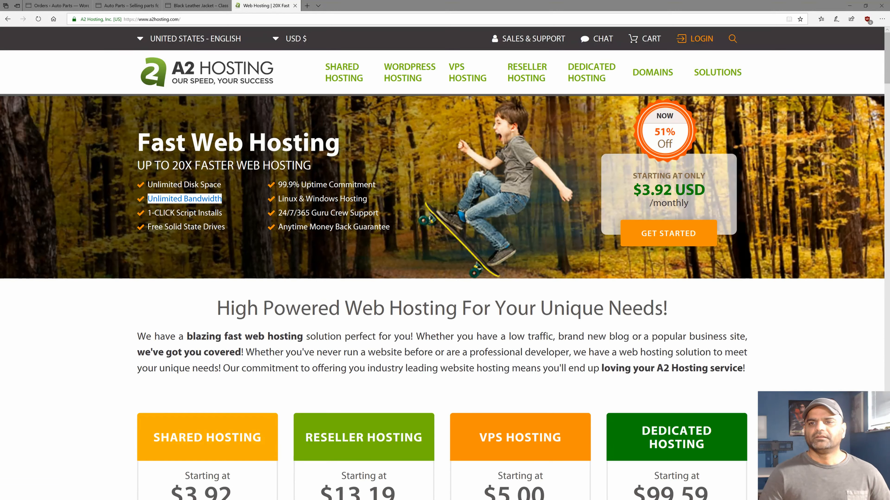
triple_click(295, 187)
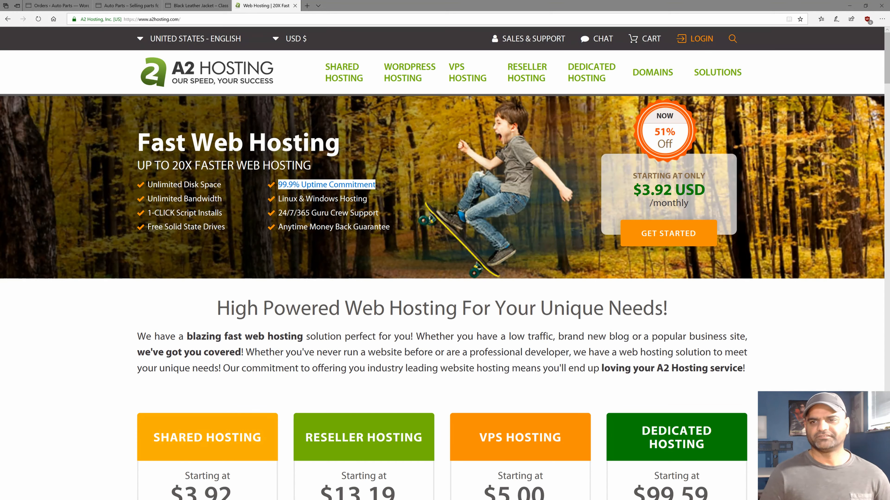
triple_click(303, 214)
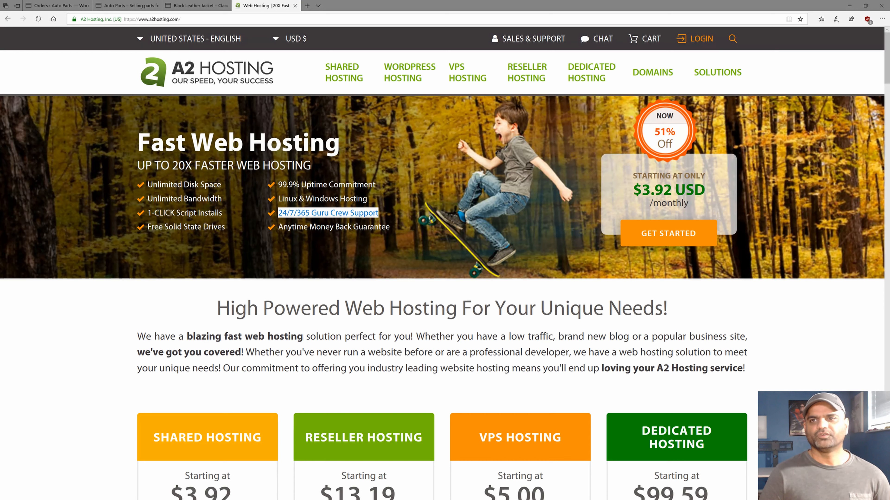
left_click(333, 74)
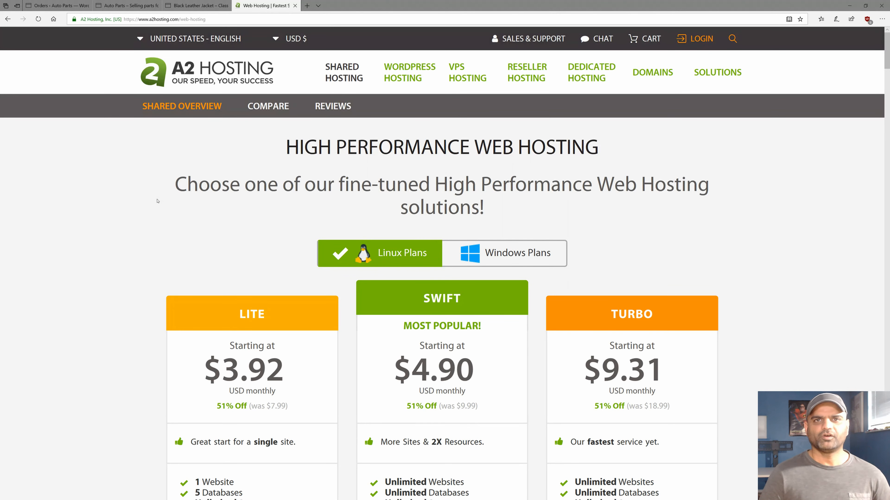
Scroll to the plan cards and highlight the Swift plan's price and Unlimited Websites.
scroll(157, 201, "down", 2)
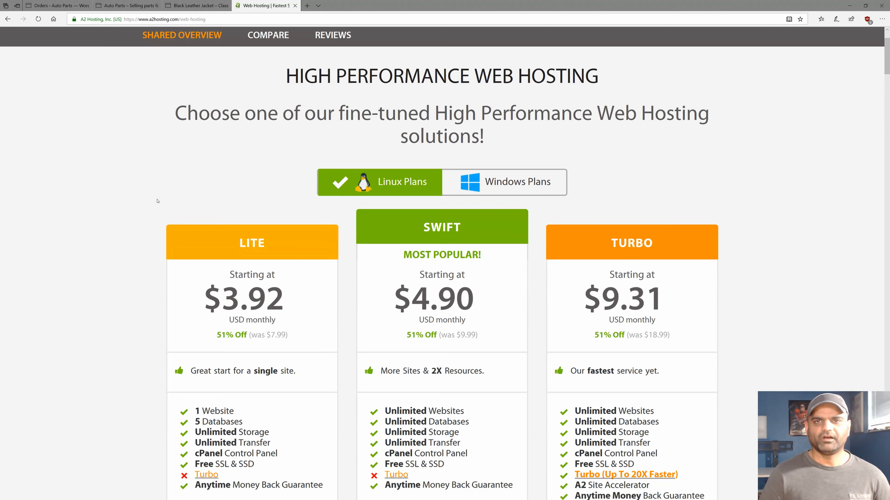
scroll(158, 201, "down", 2)
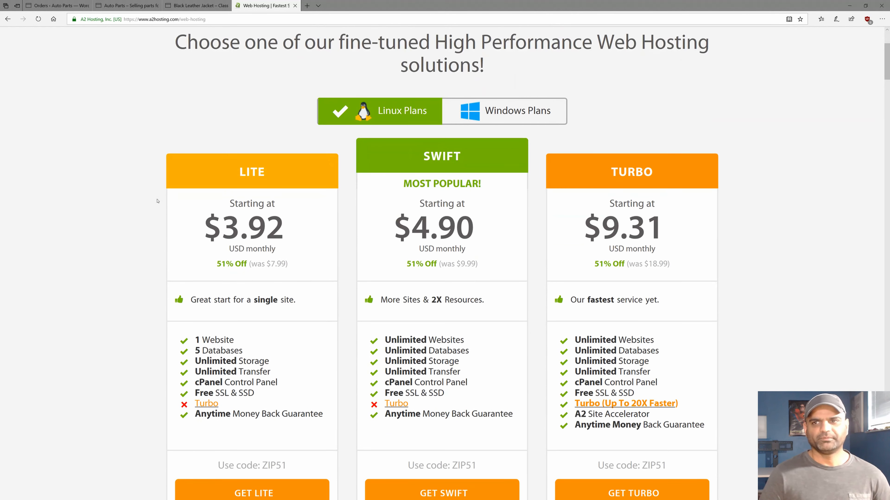
scroll(158, 201, "down", 2)
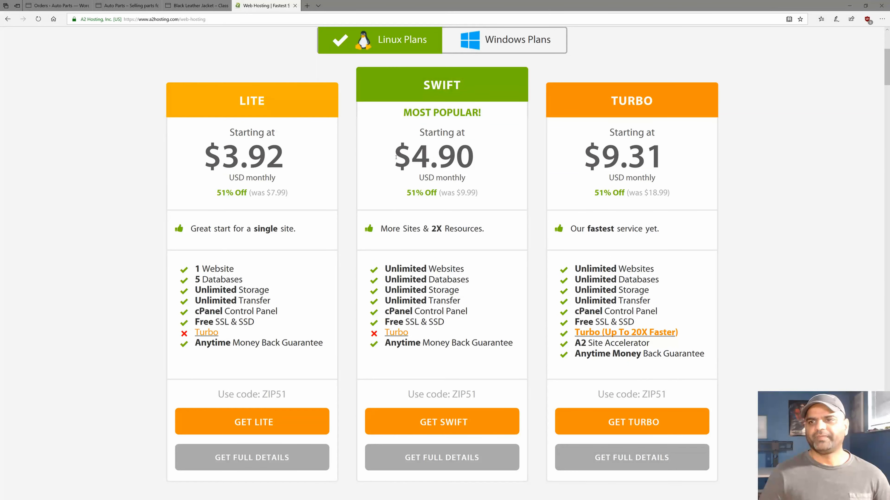
left_click_drag(392, 154, 470, 155)
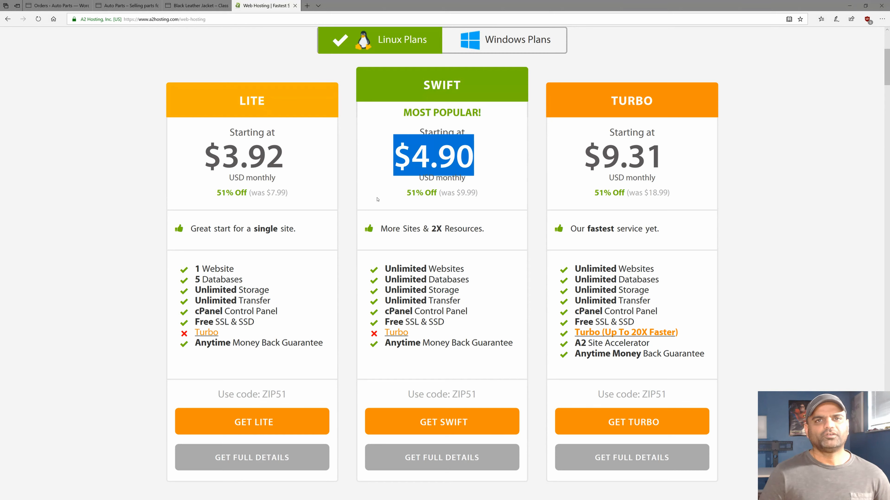
left_click_drag(384, 268, 473, 269)
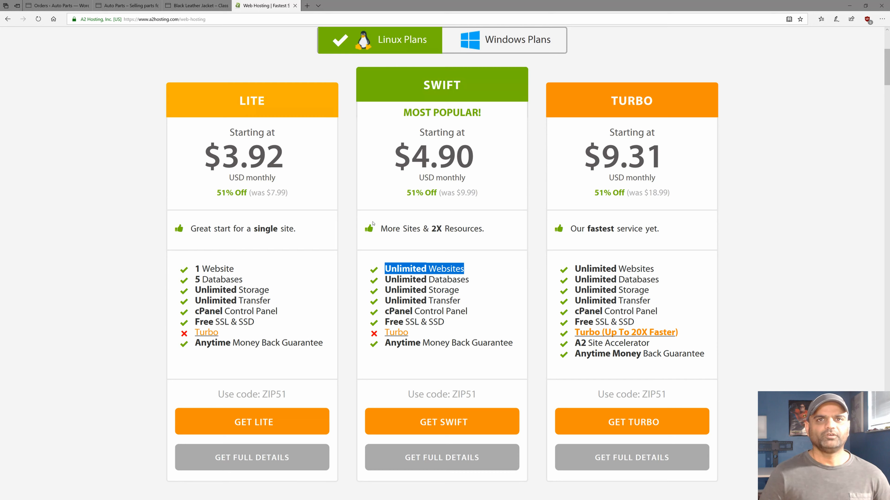
triple_click(389, 270)
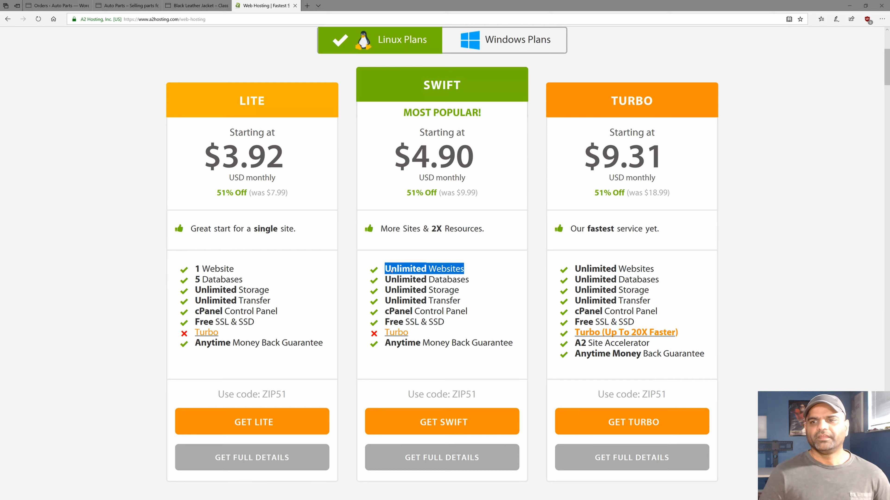
Highlight the Lite and Swift ($4.90) prices plus Swift's Unlimited Websites and Free SSL & SSD.
left_click_drag(211, 158, 284, 157)
left_click_drag(393, 154, 480, 158)
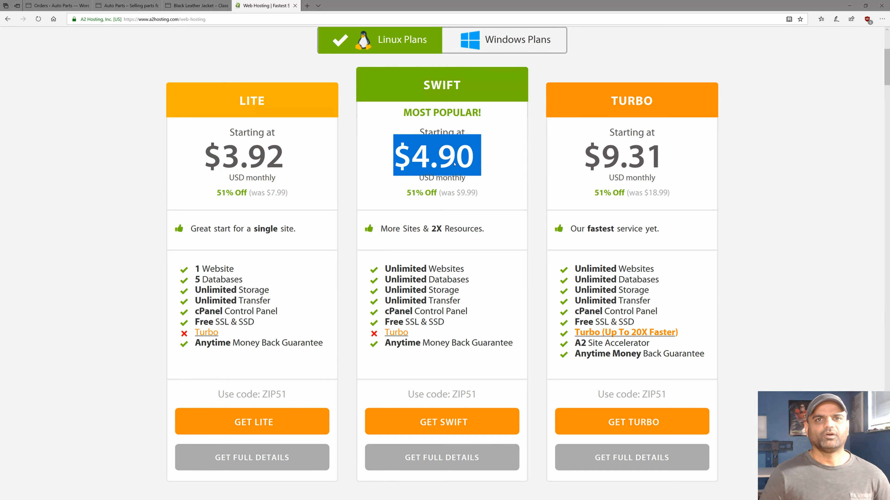
triple_click(407, 269)
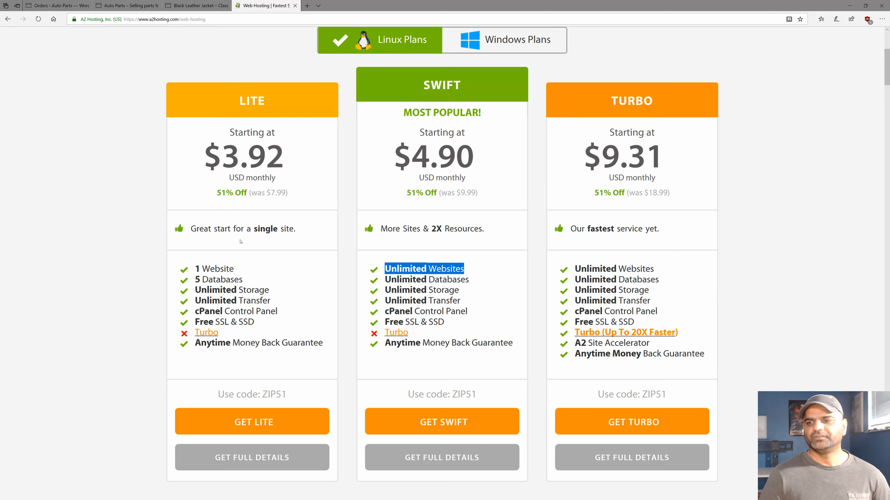
triple_click(426, 321)
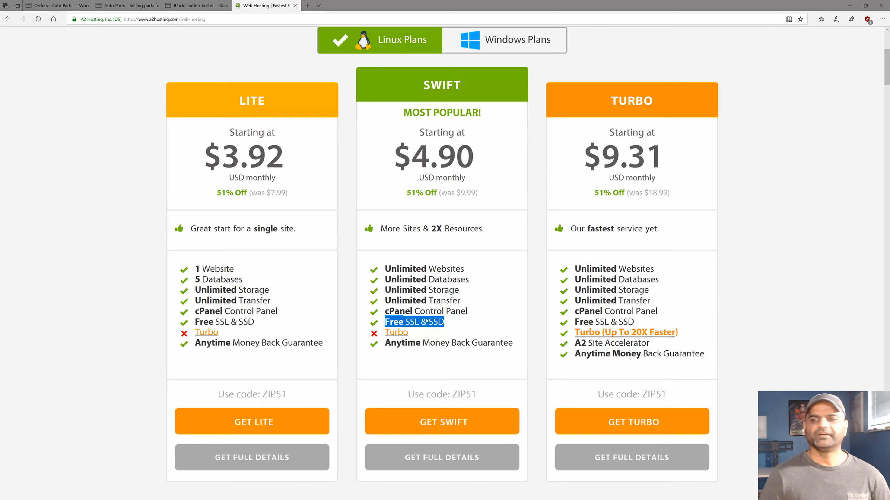